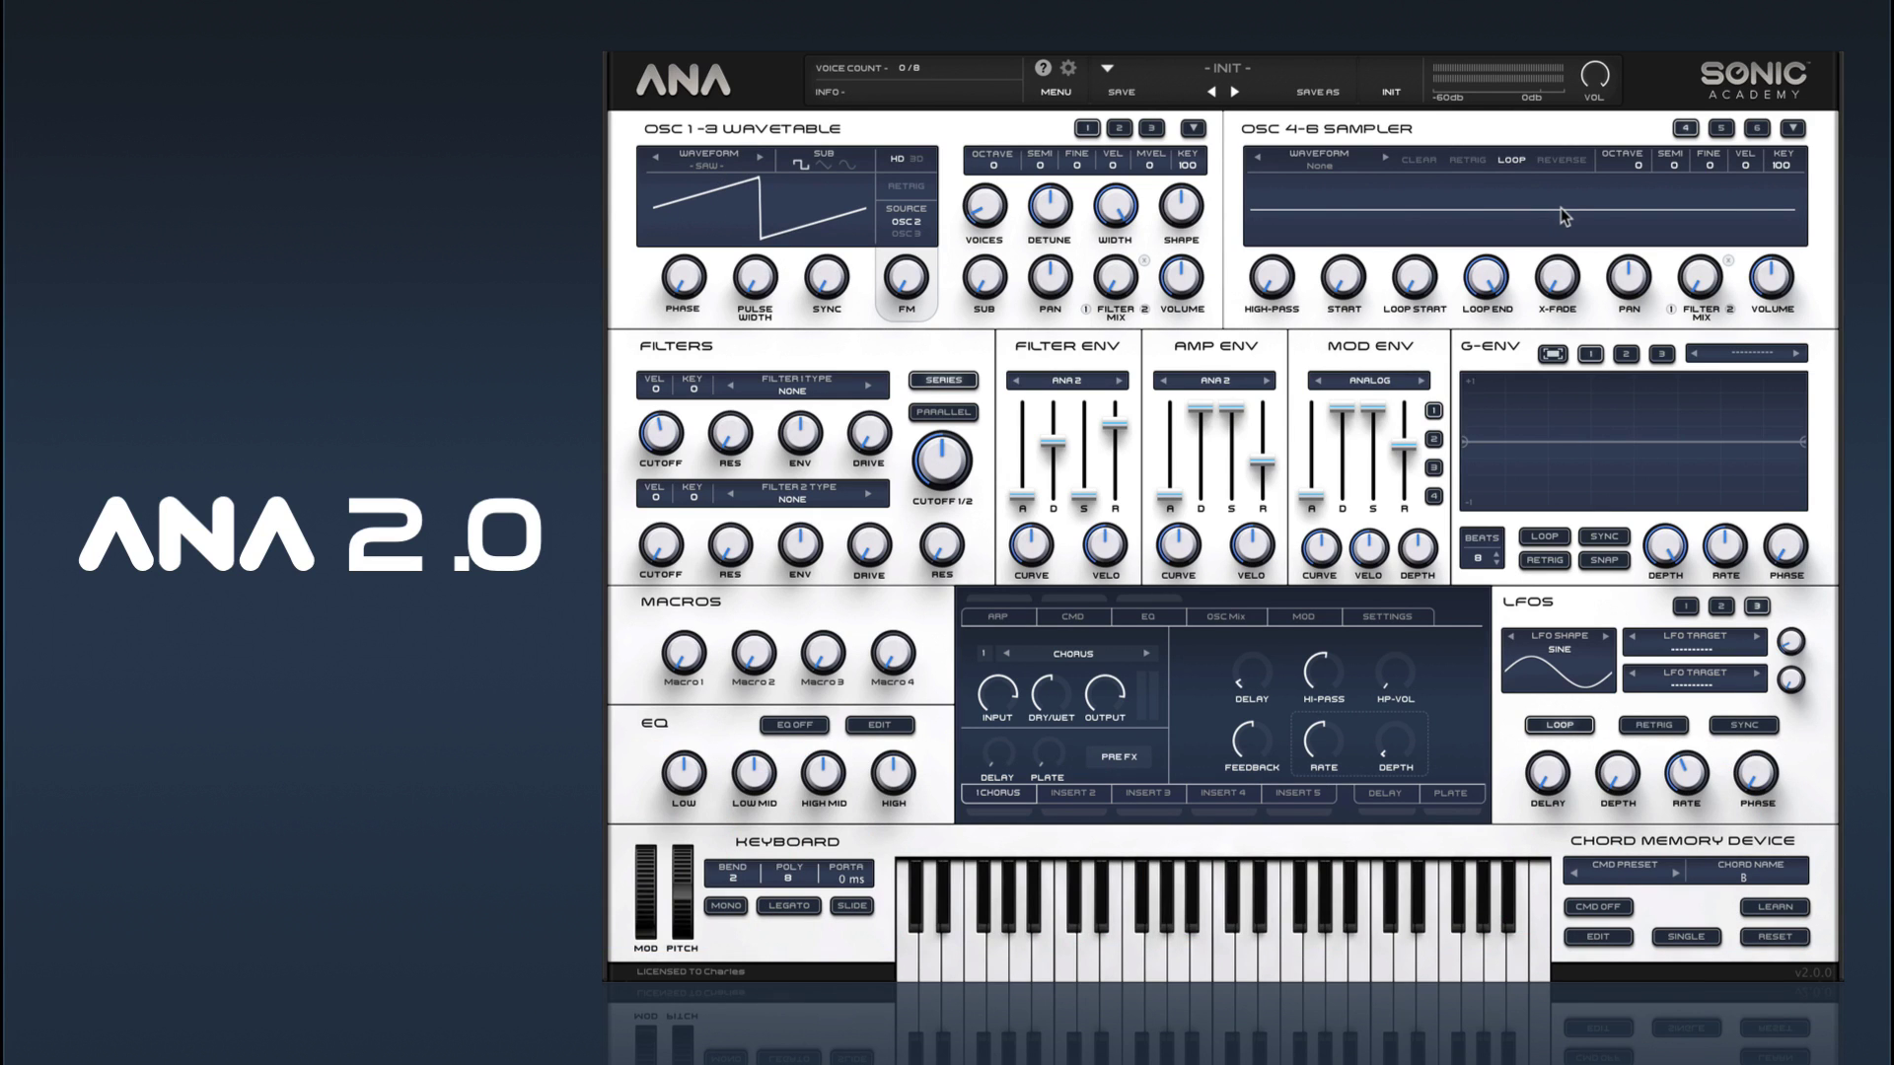
Step: In Sampler 4's sample browser, try the Vocals and Vox Chops categories in the last column
click(1299, 167)
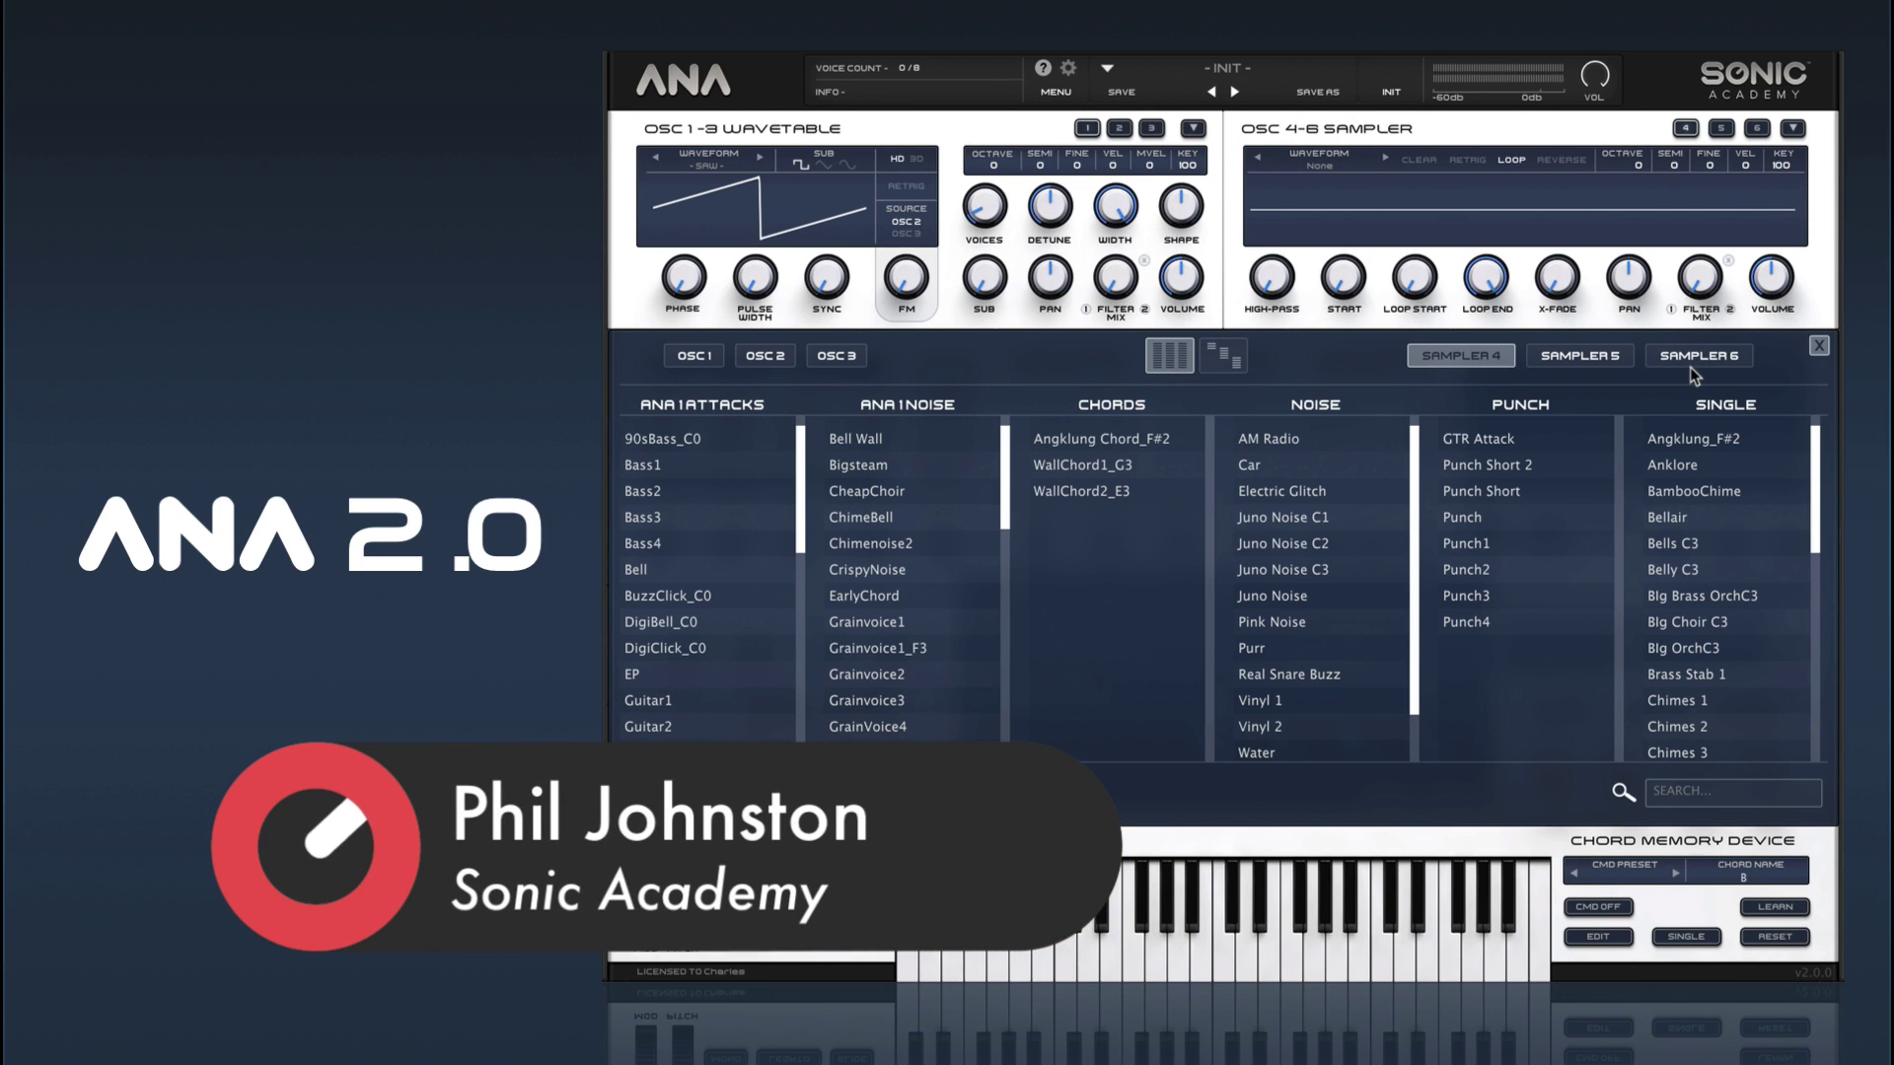
mouse_move(1813, 499)
mouse_down()
mouse_move(1812, 710)
mouse_move(1801, 466)
mouse_up()
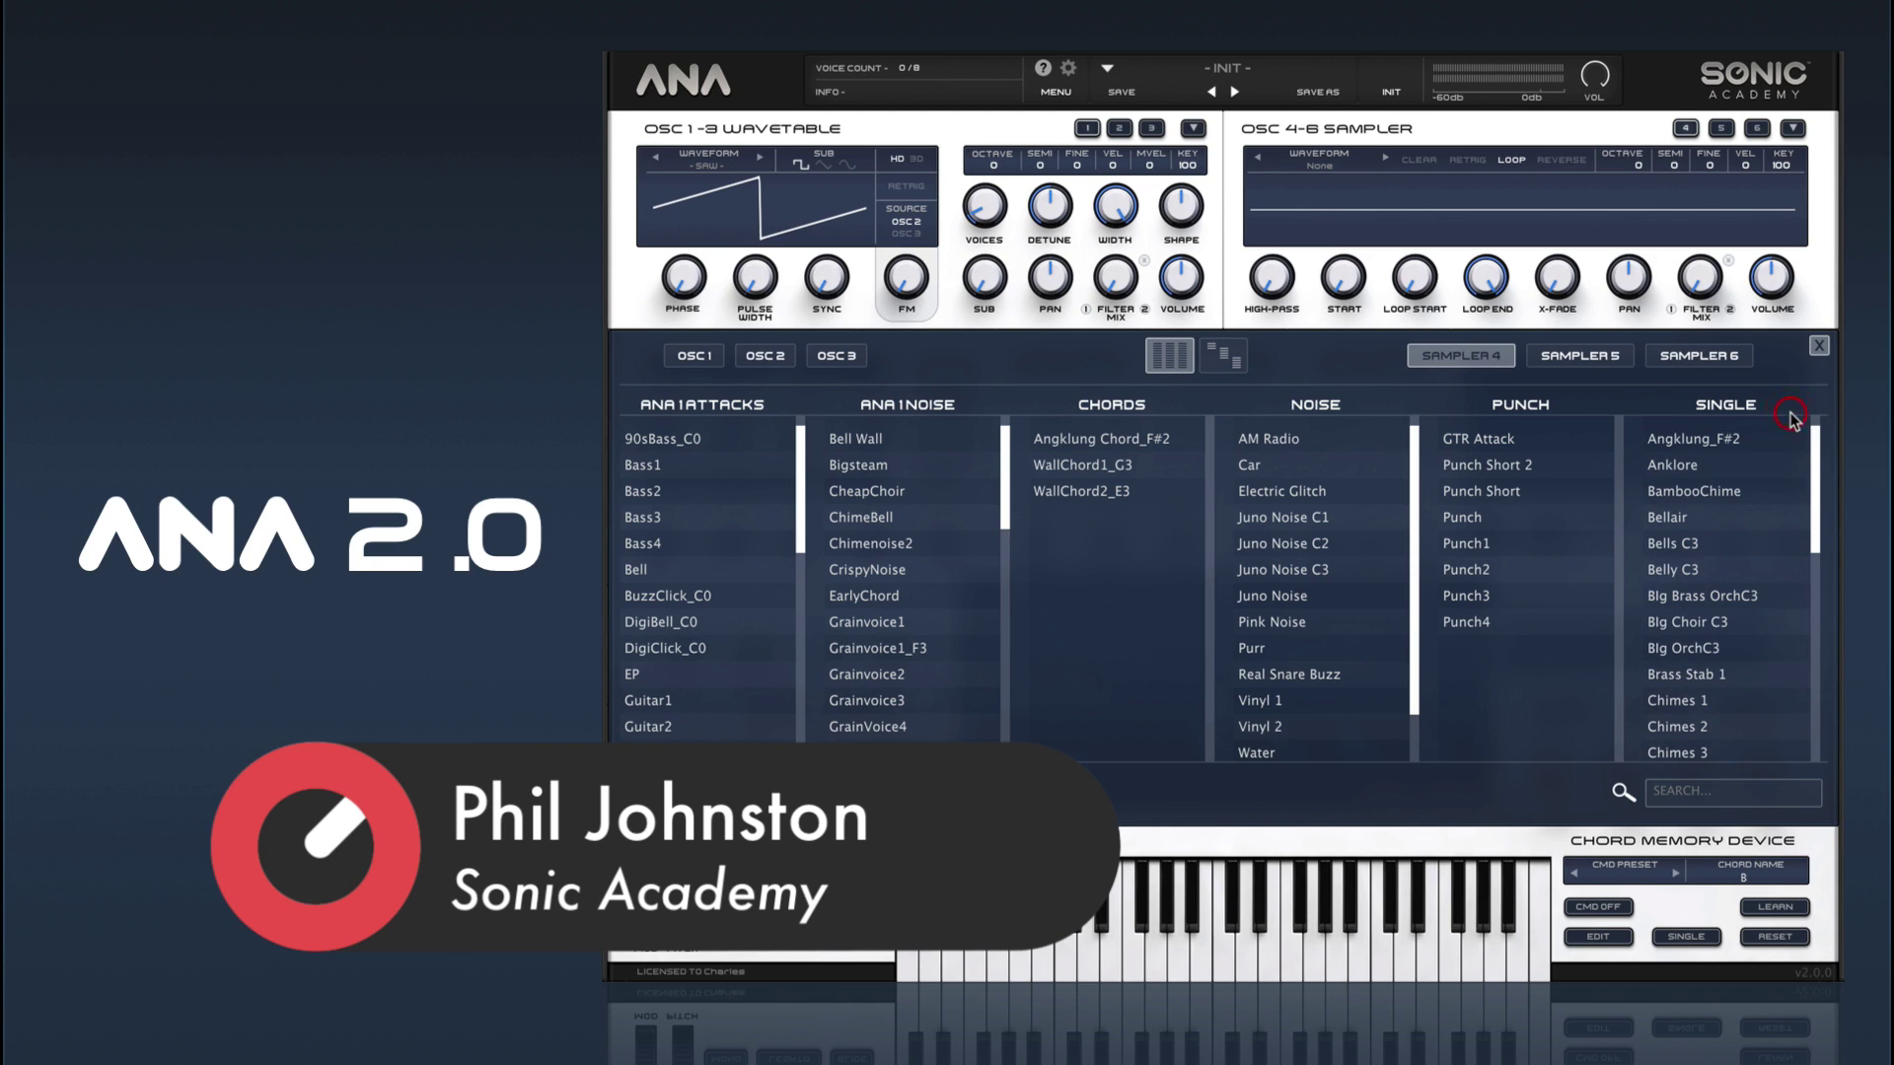
click(1724, 404)
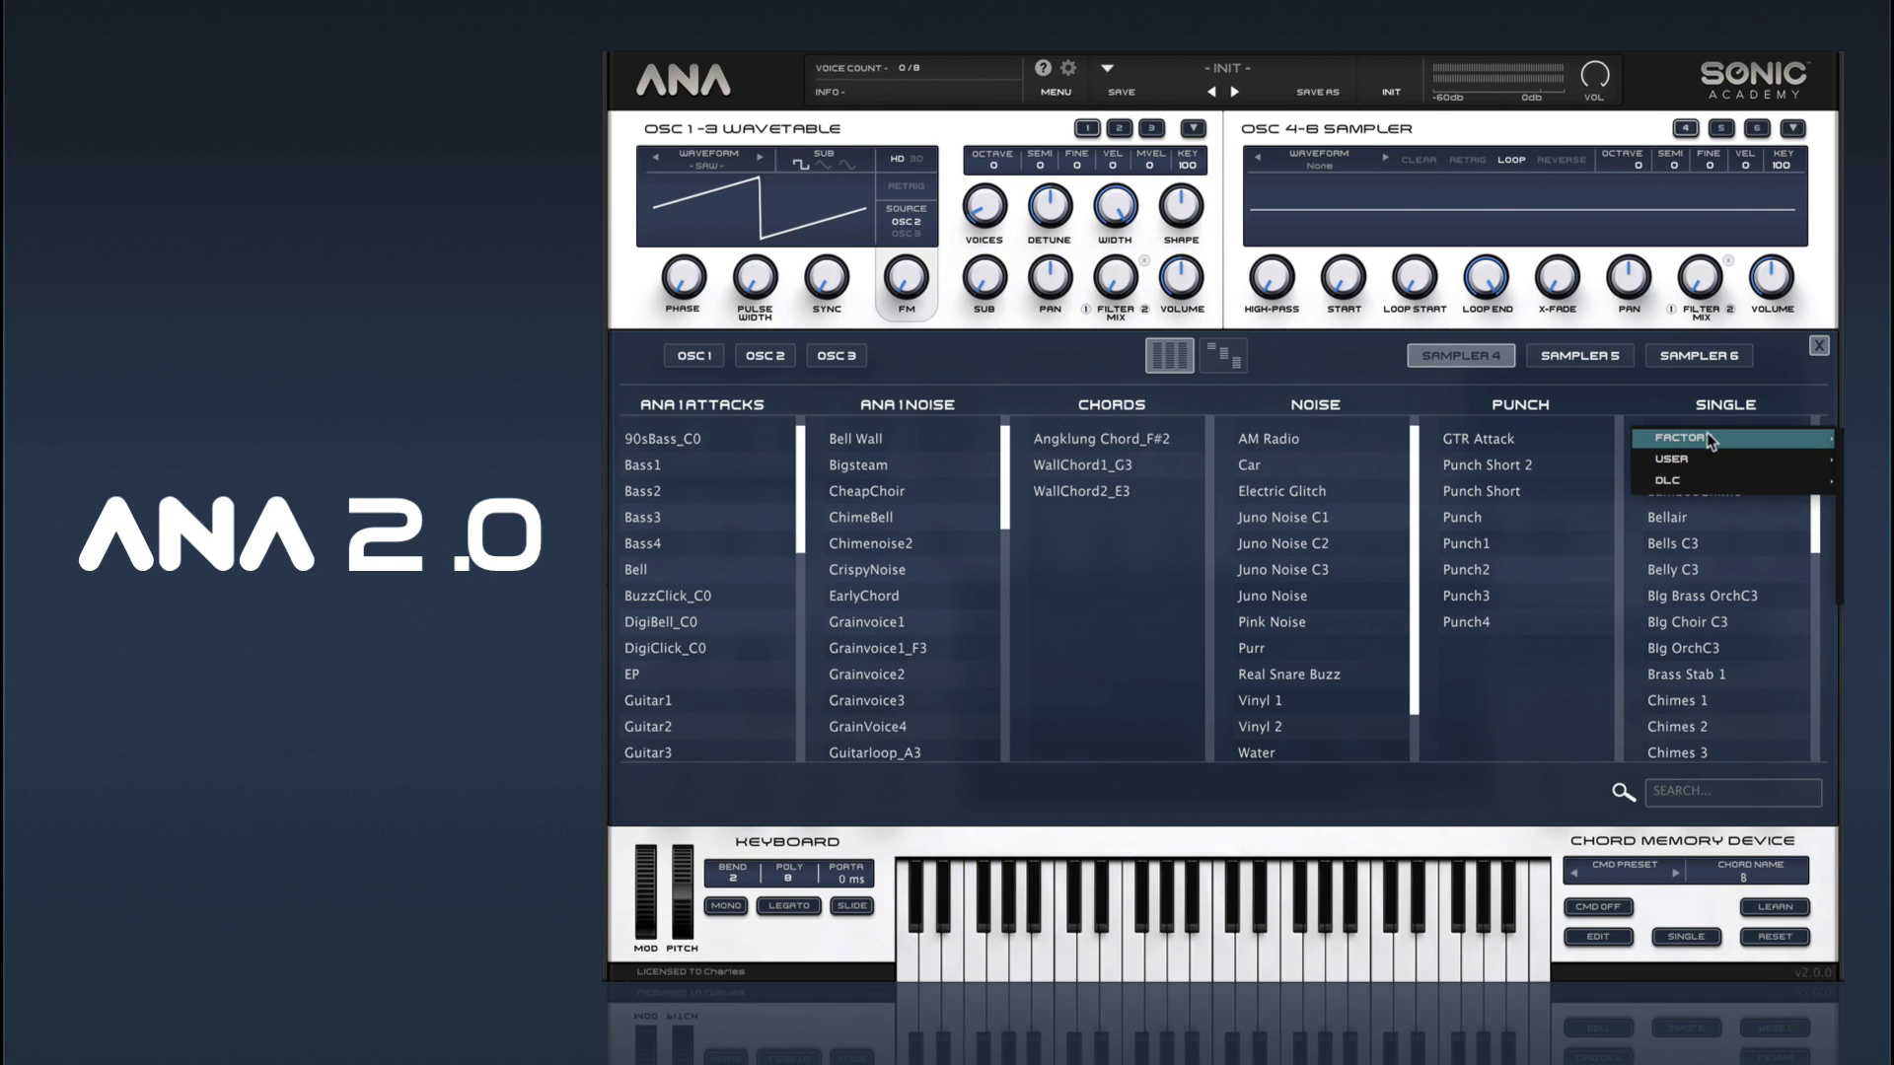
click(1865, 570)
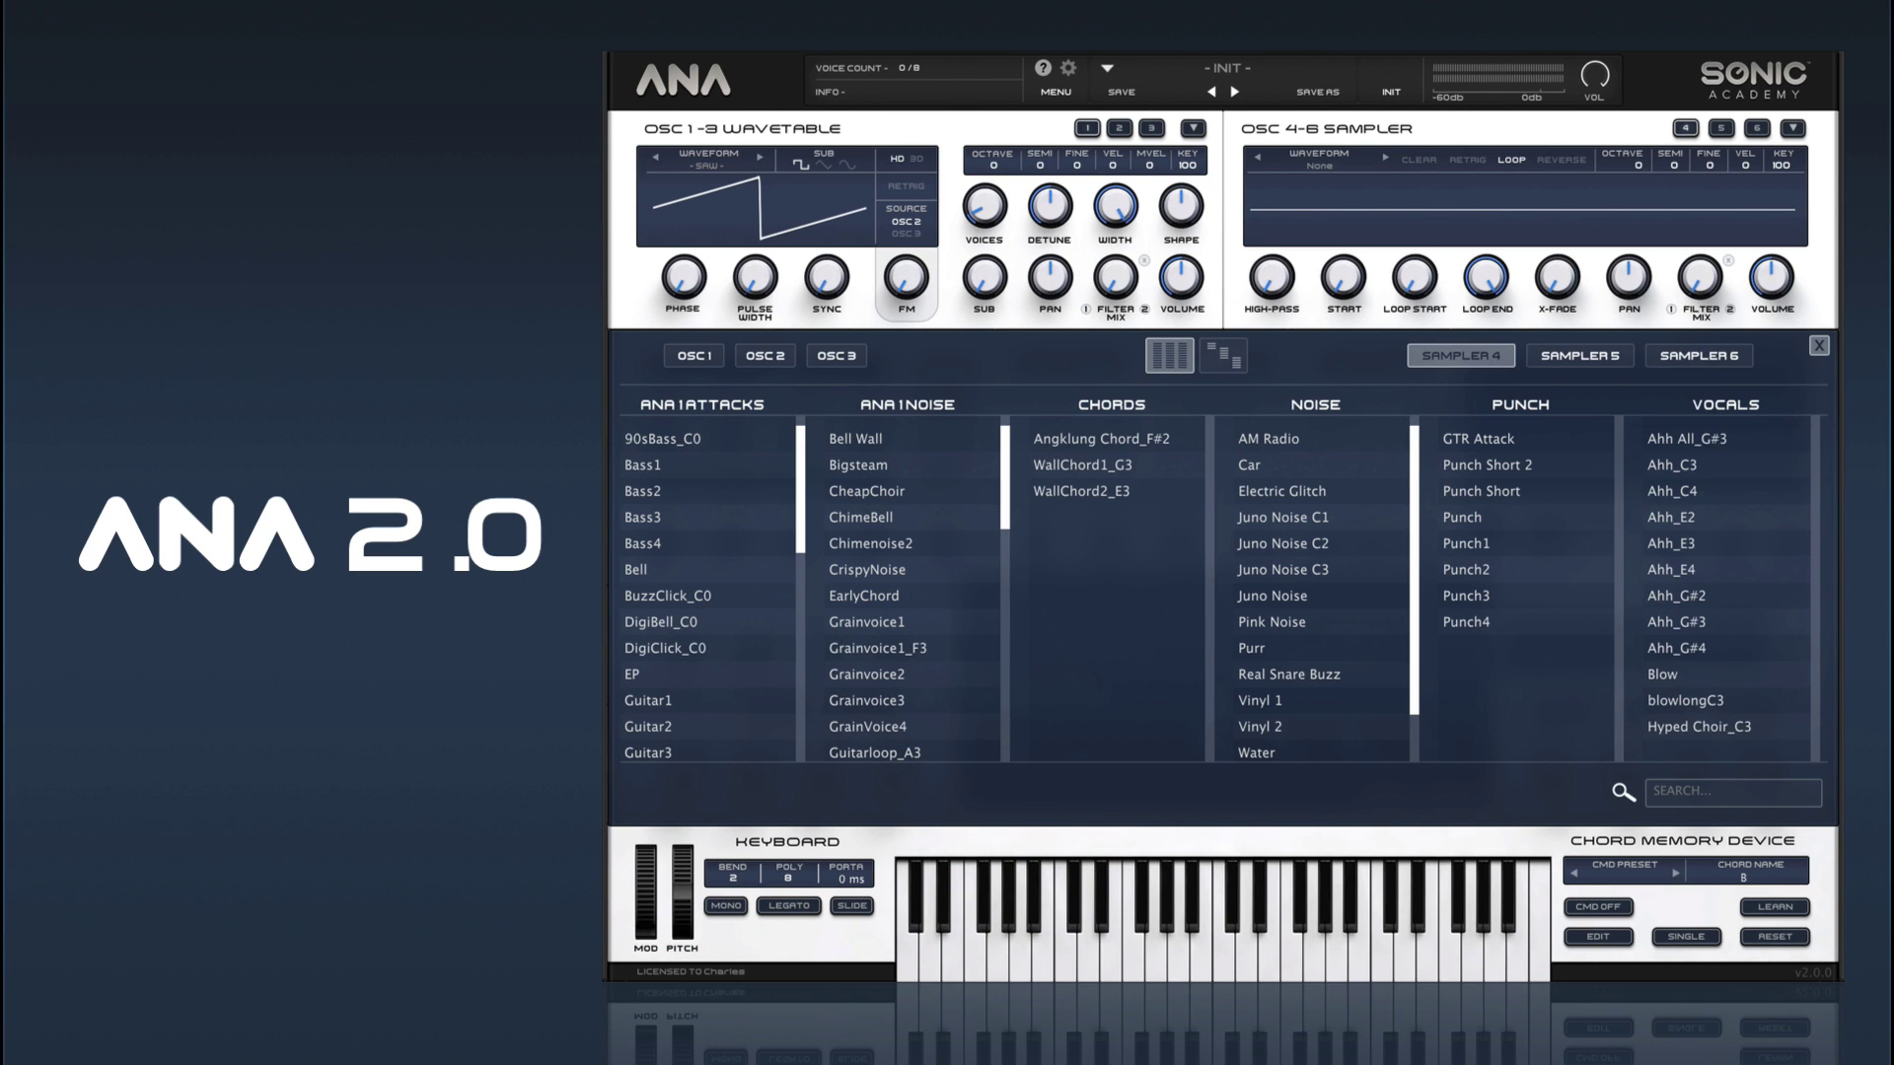
click(1720, 405)
click(1864, 591)
click(1727, 412)
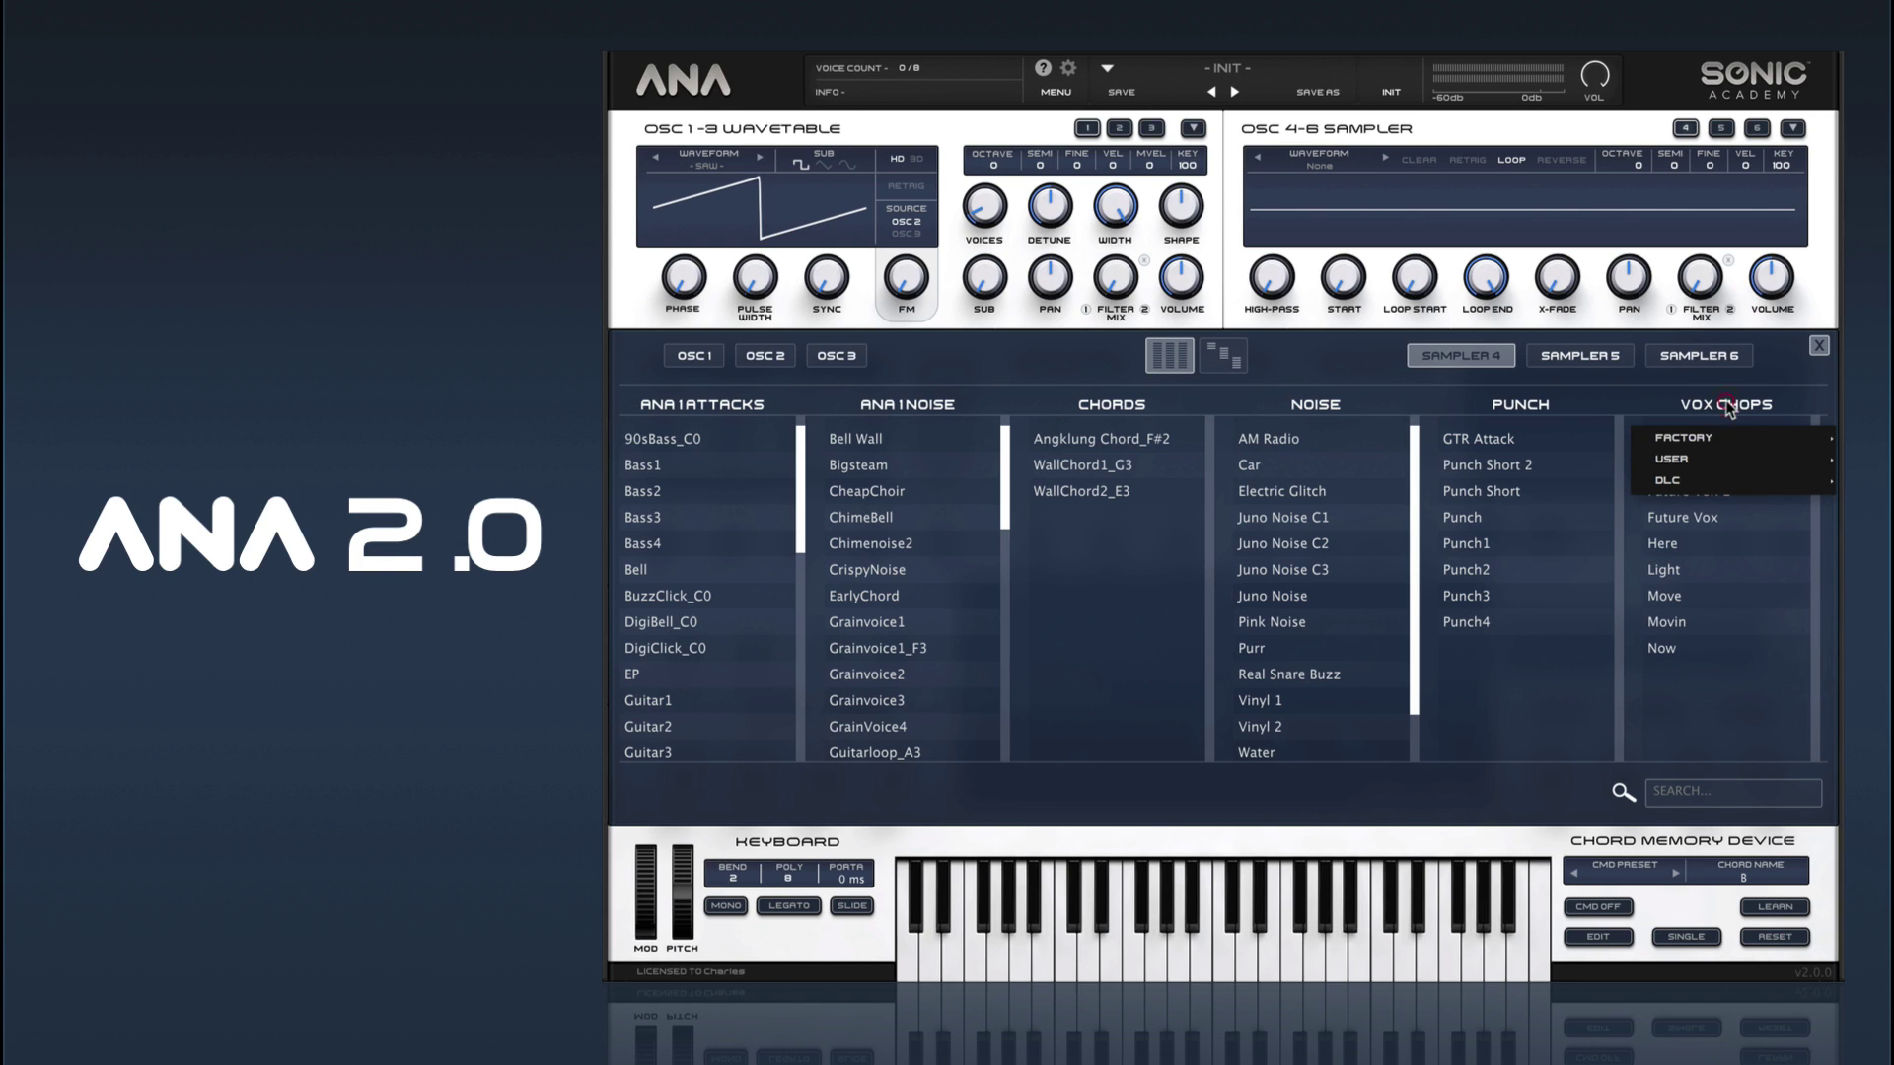
Step: Switch the Punch column to Single, the last column back to Vocals, and load Hyped Choir_C3
click(1527, 404)
mouse_move(1503, 438)
click(1689, 547)
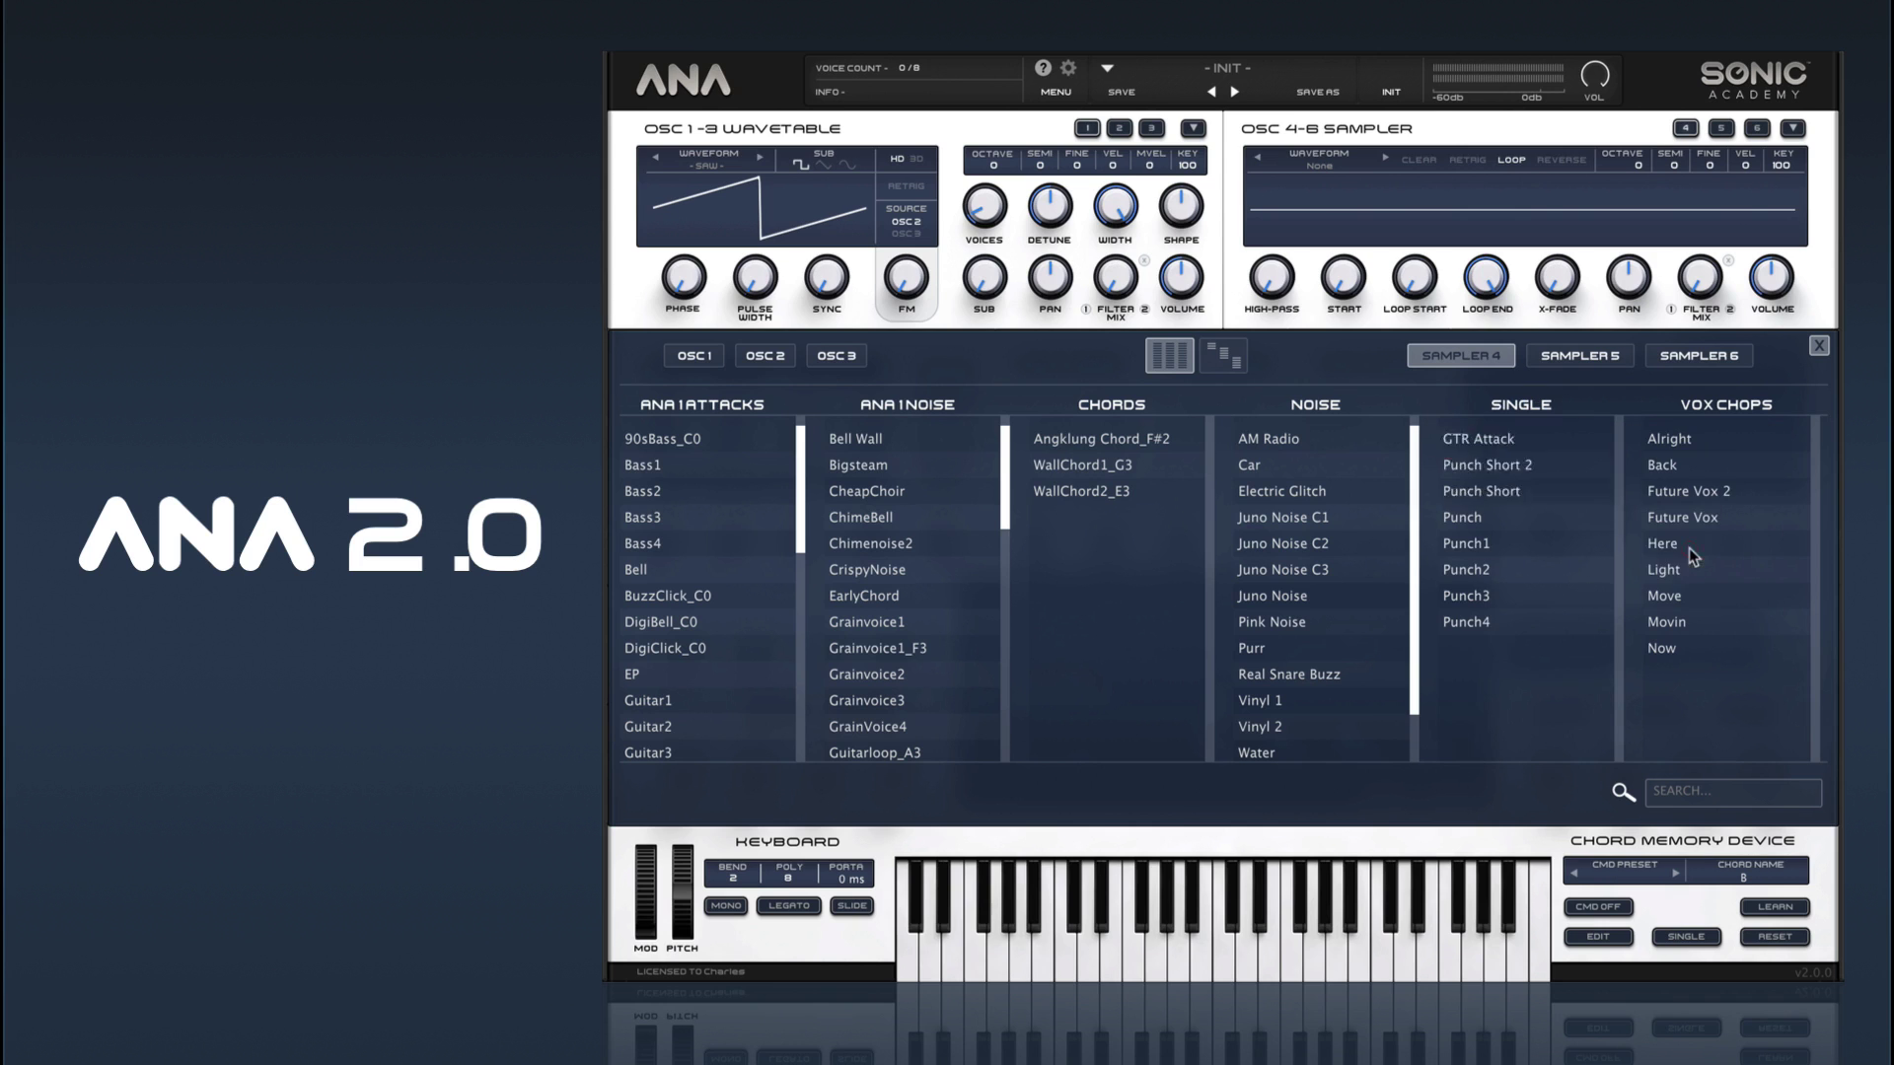
click(1721, 406)
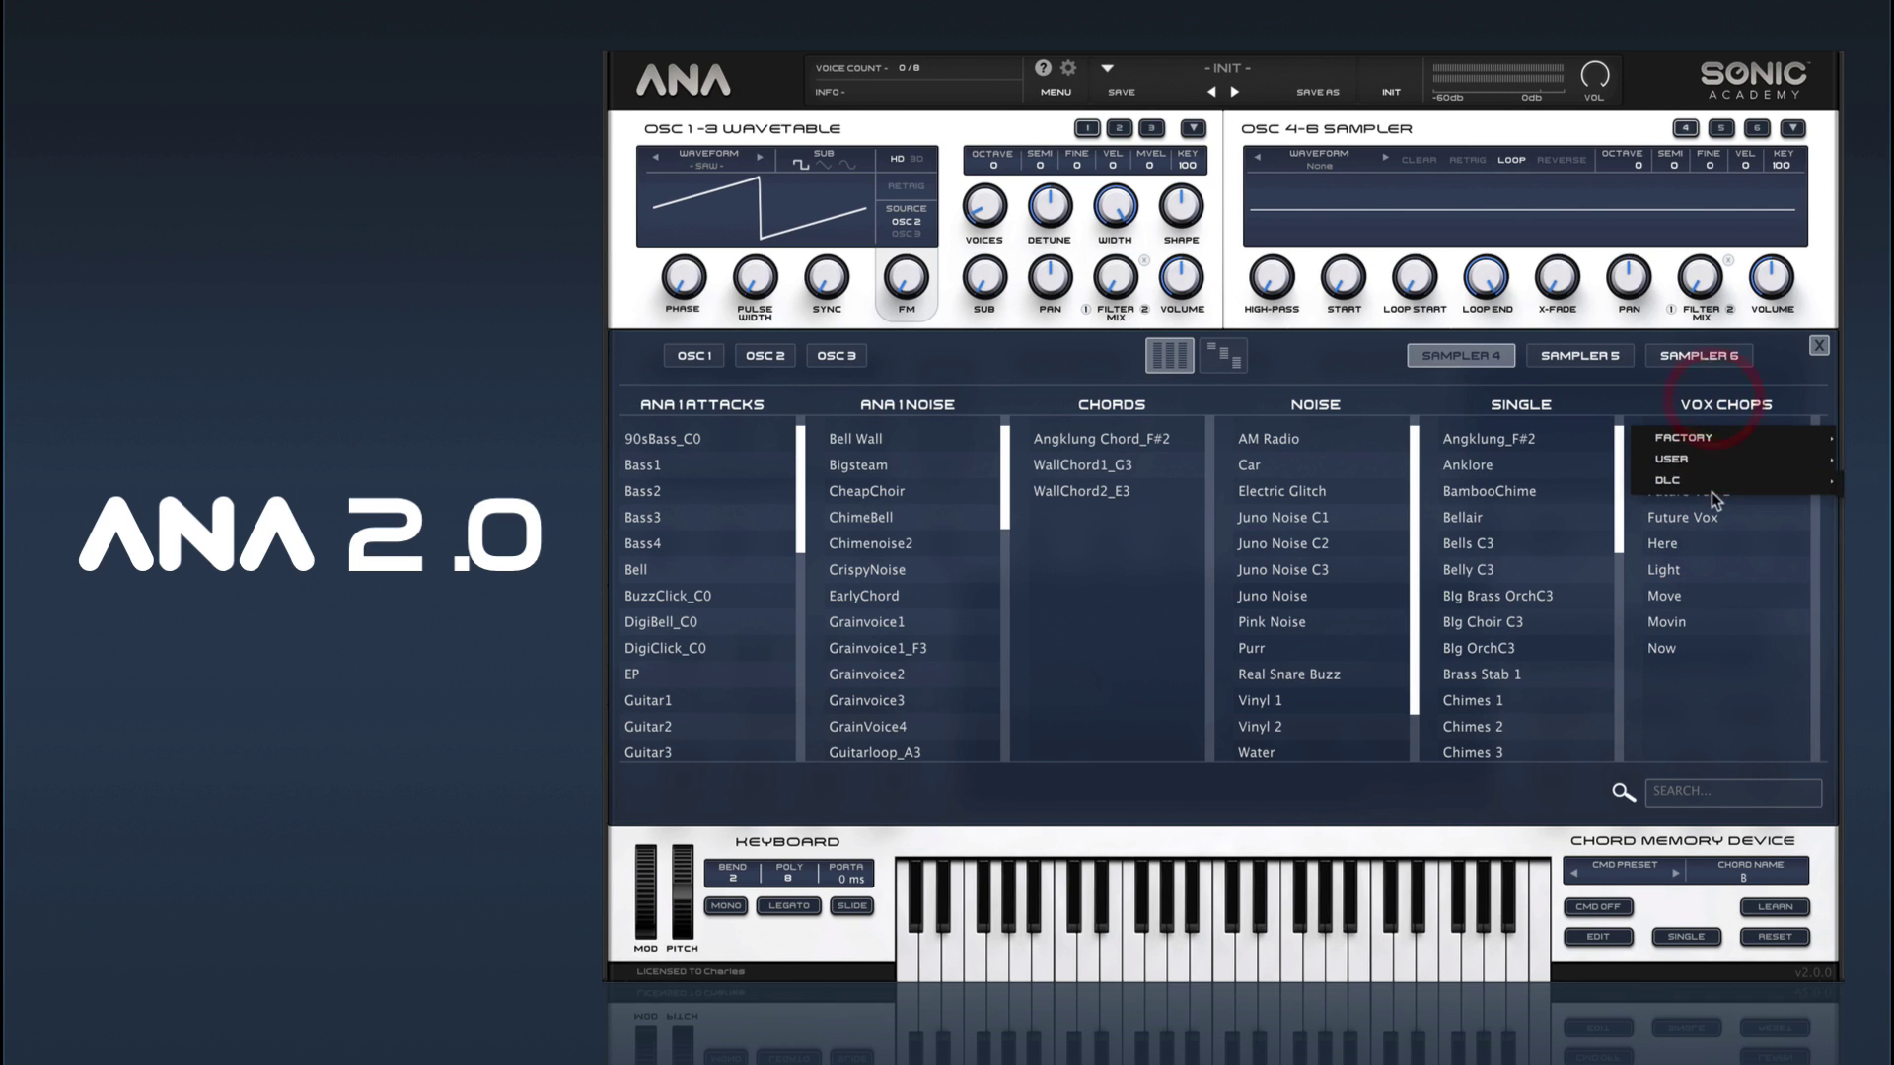
click(1840, 590)
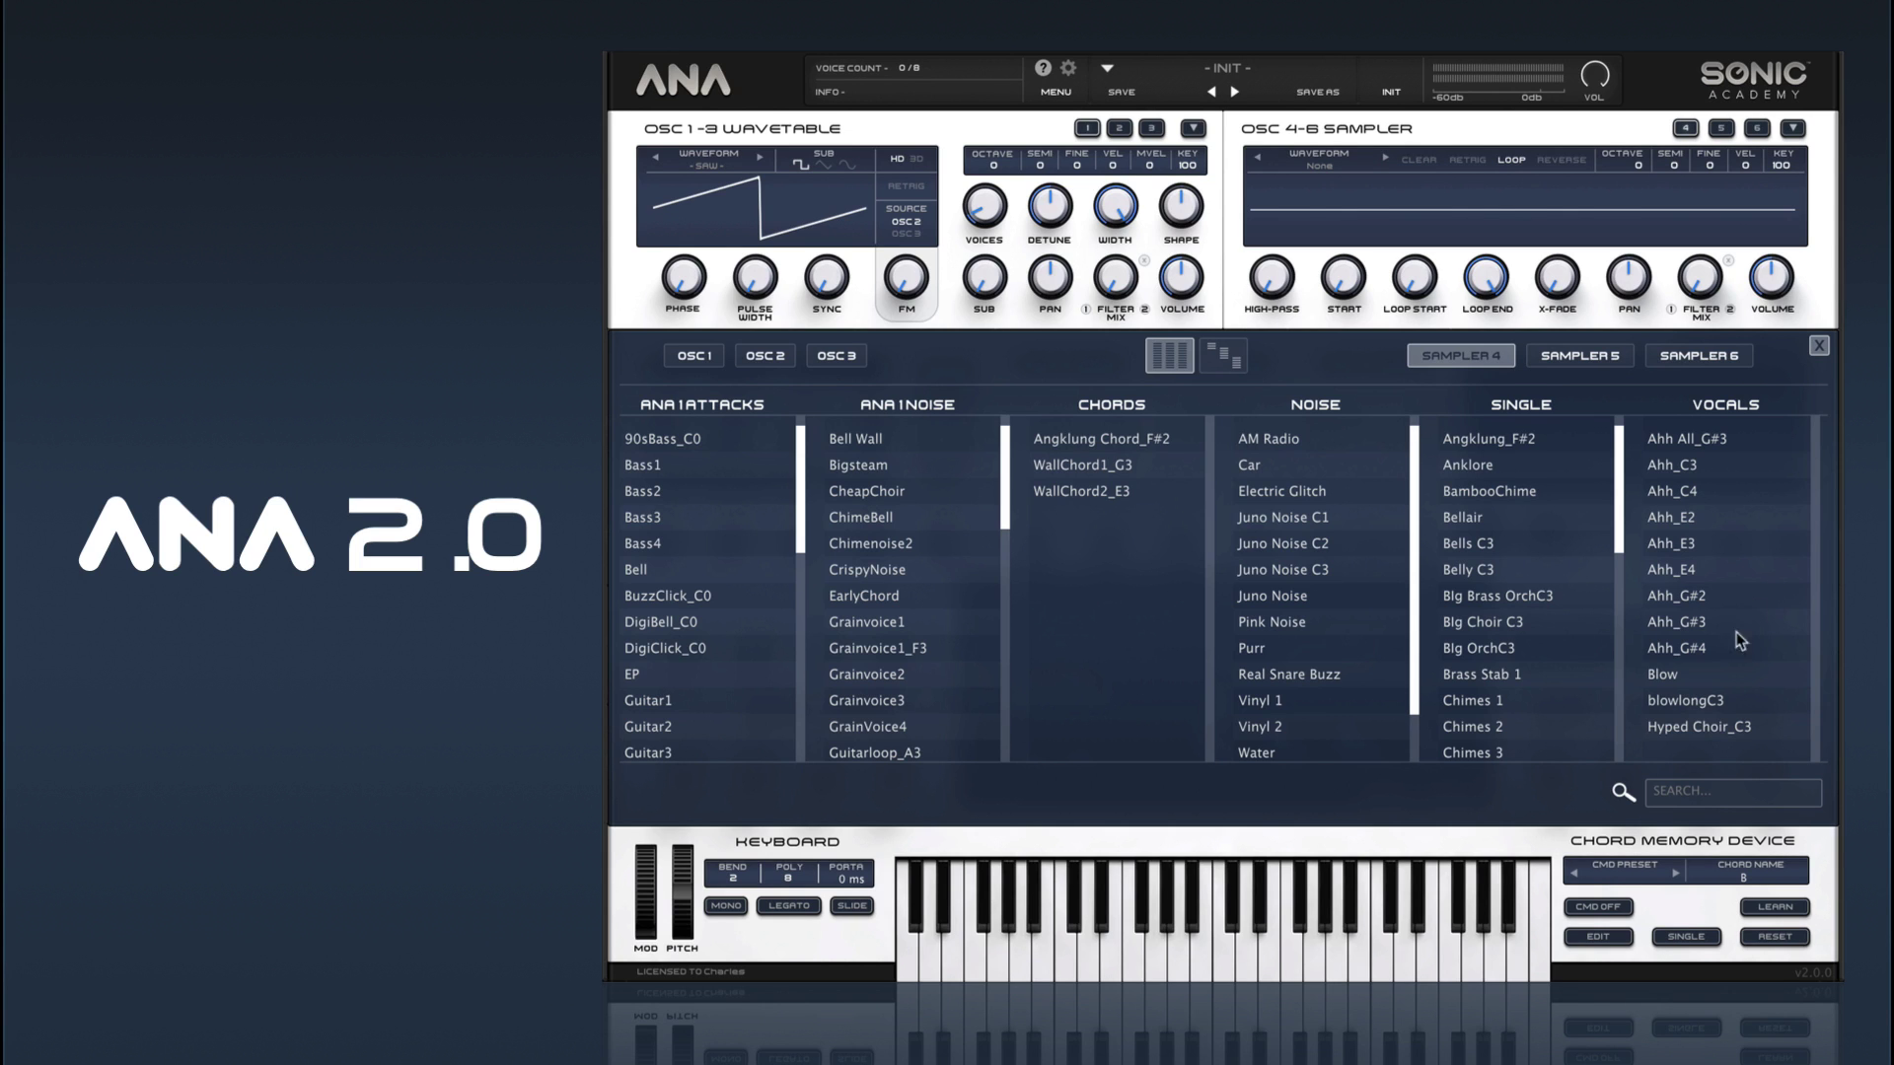
click(1688, 726)
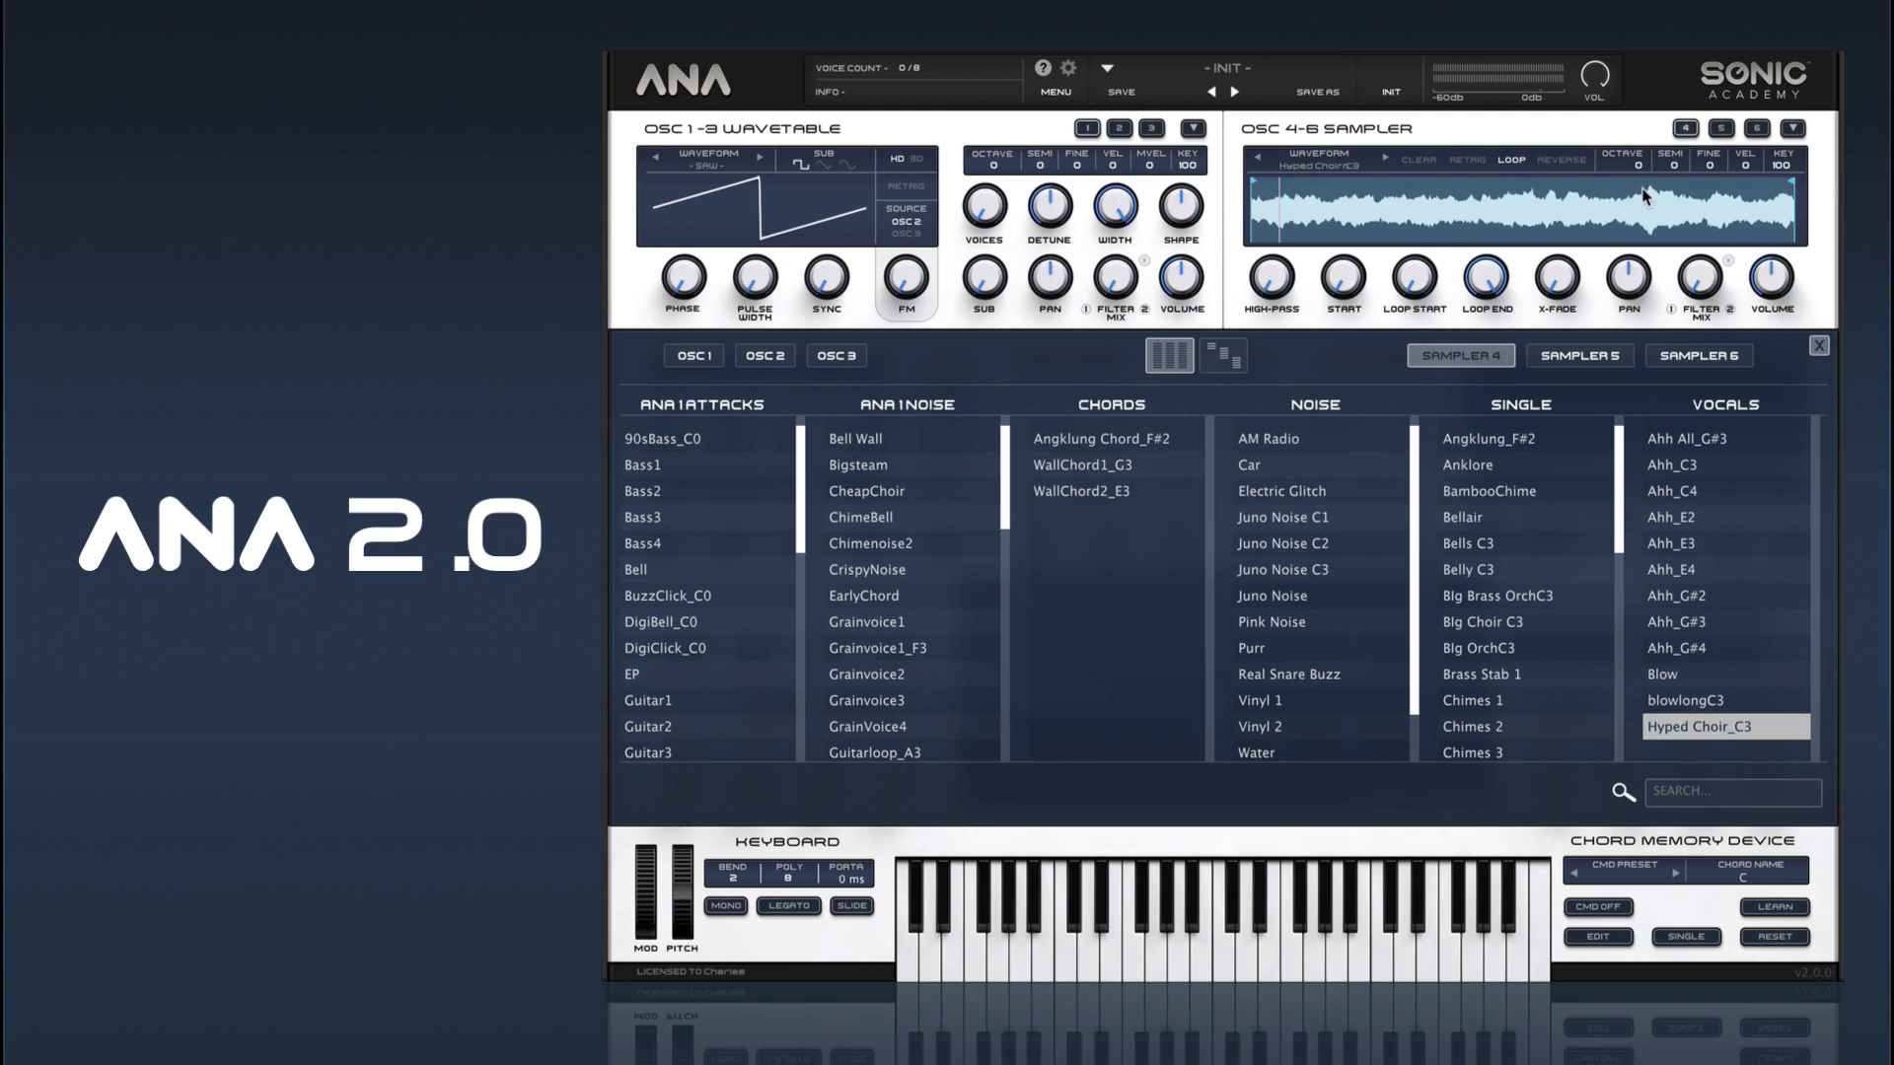
Step: Lower Sampler 4's octave to -1 and switch the browser to Sampler 5
drag(1639, 166, 1647, 213)
click(1722, 128)
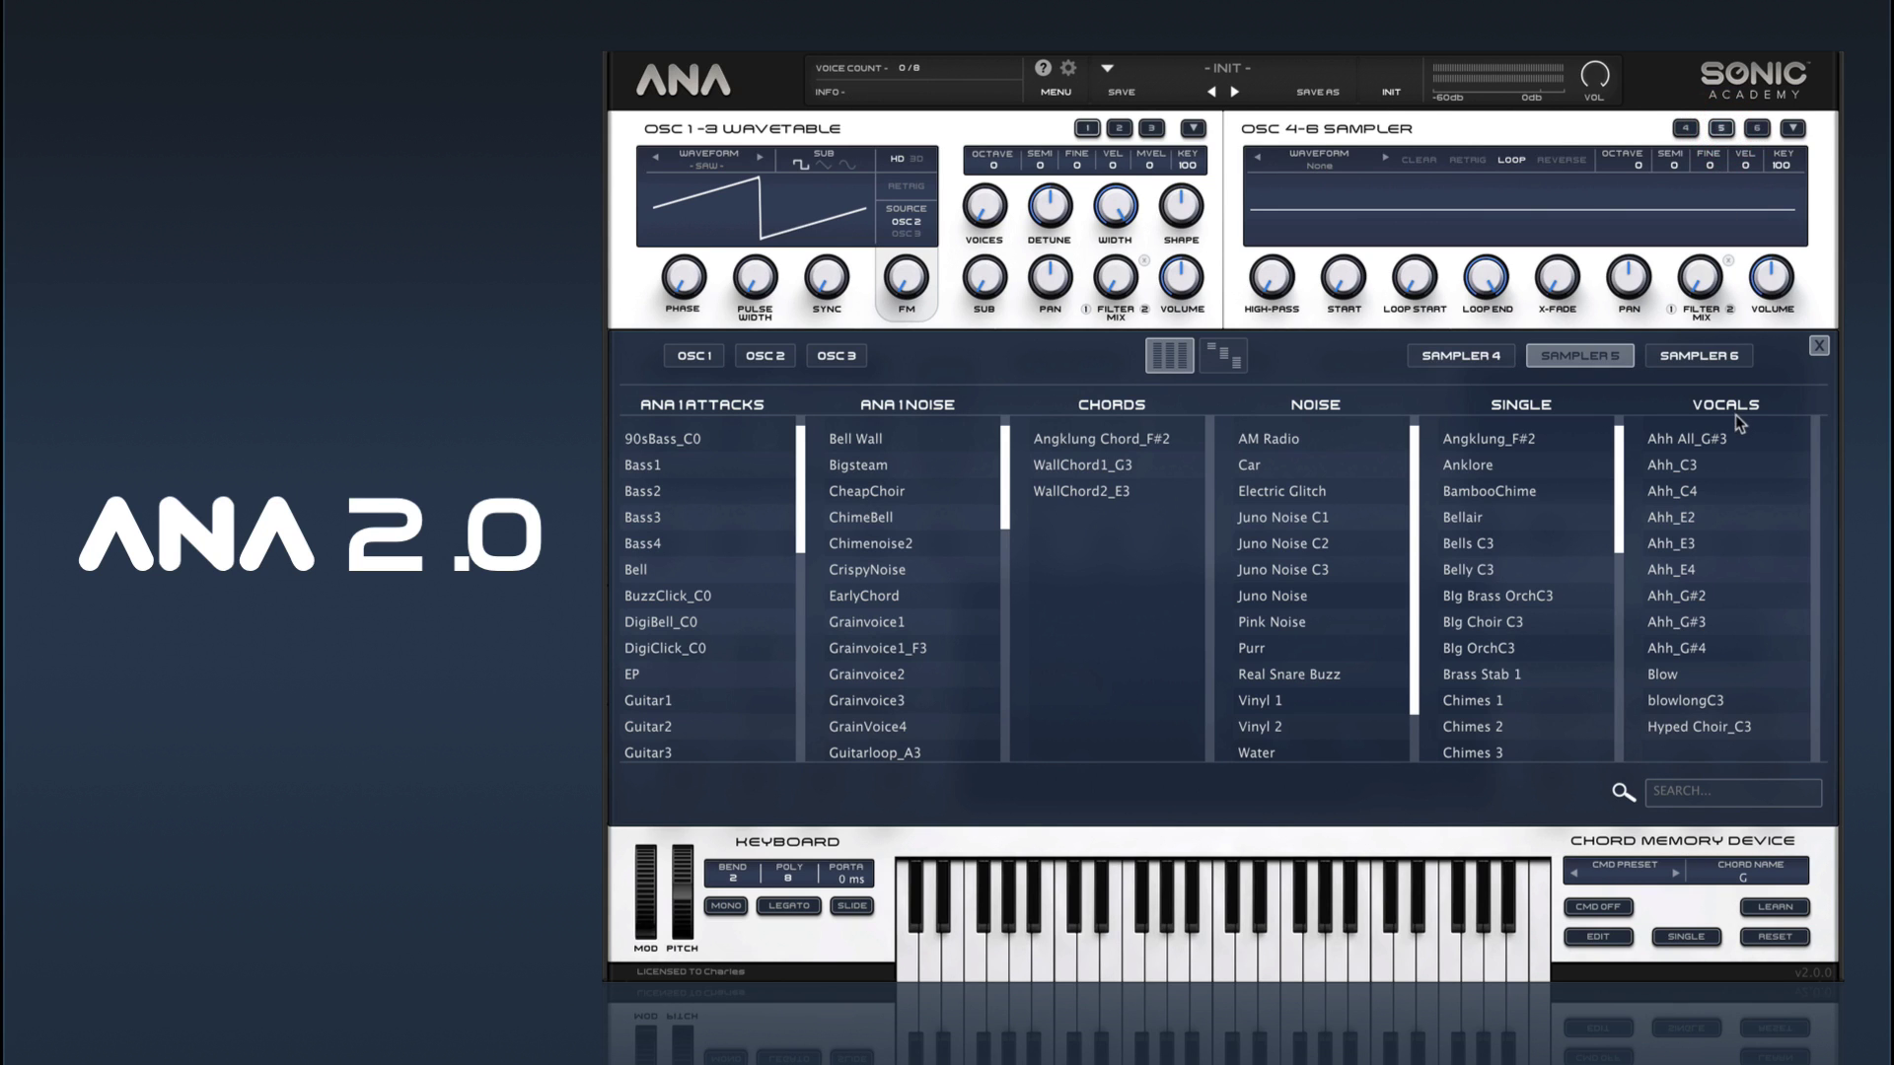
Step: Audition the Vocals Ahh samples (E2, G#4, G#3, G#2, E4, E3, C4, C3) on Sampler 5
click(1682, 517)
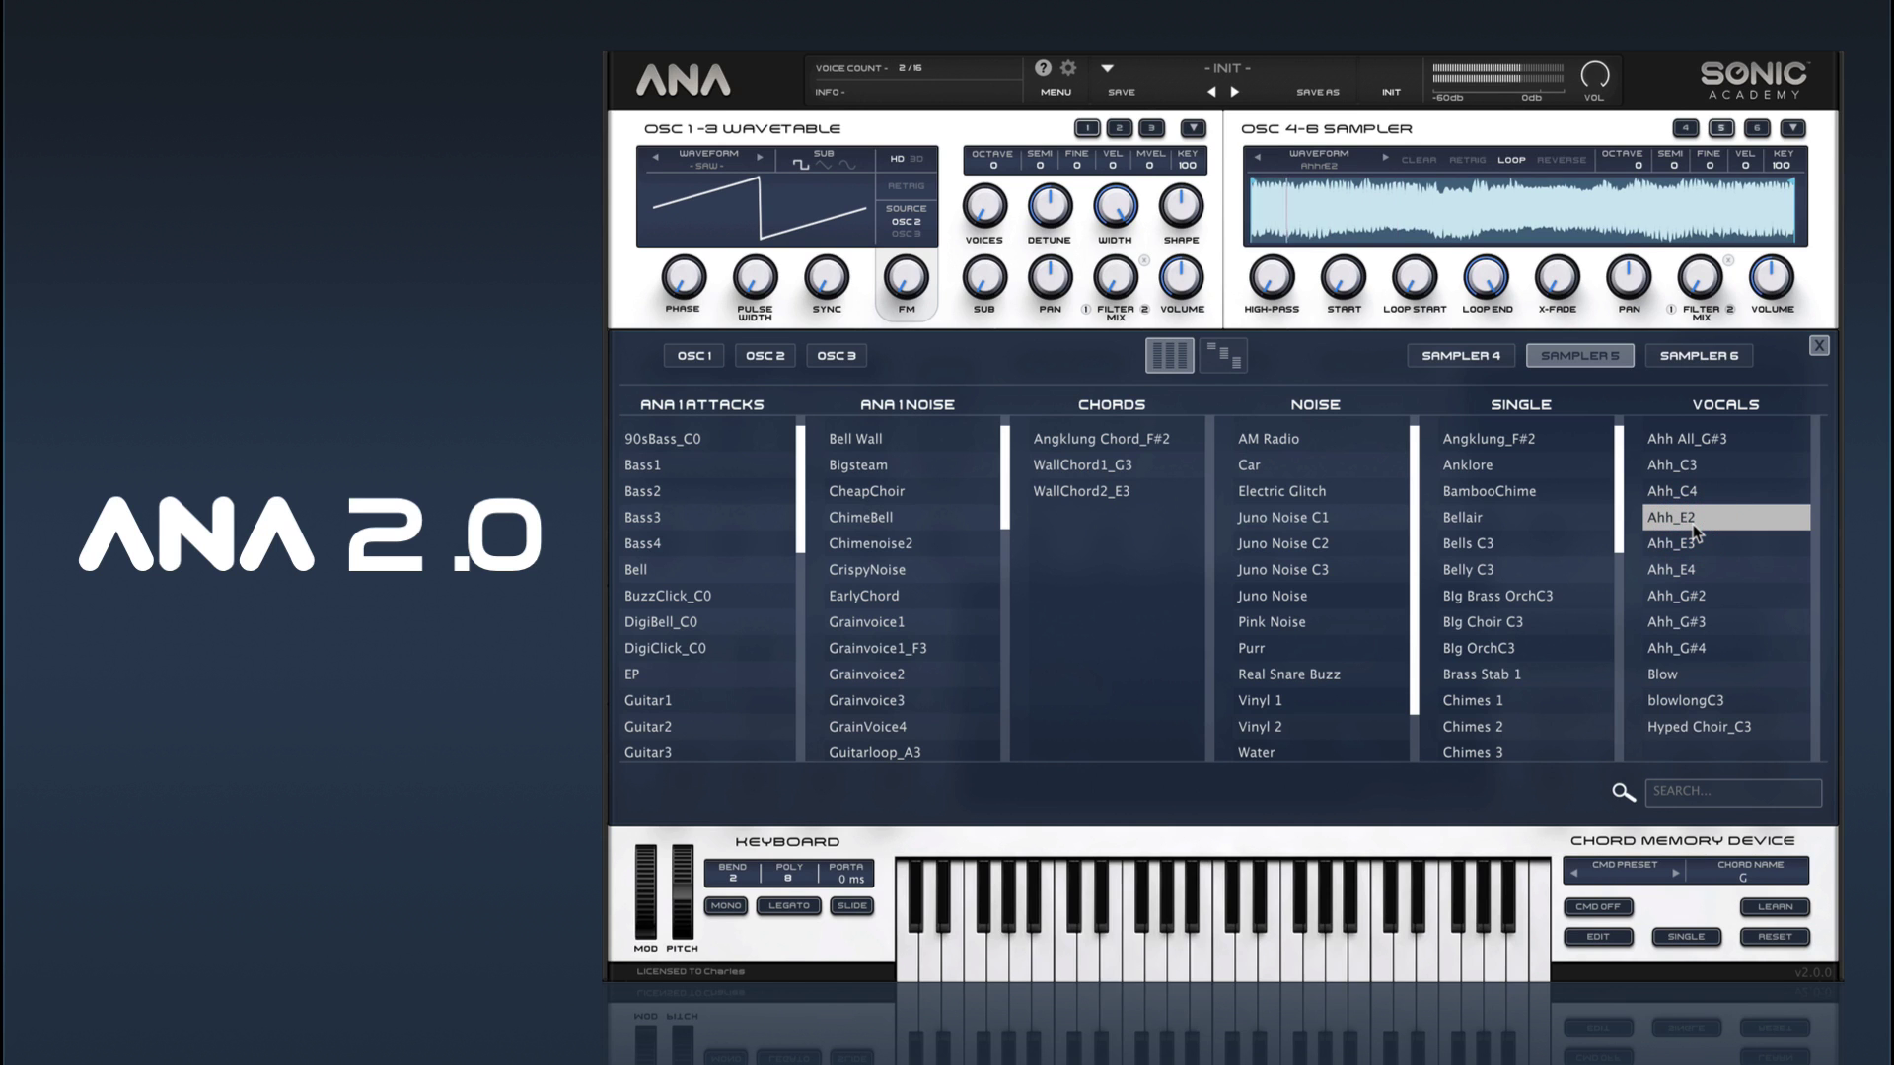
click(1682, 648)
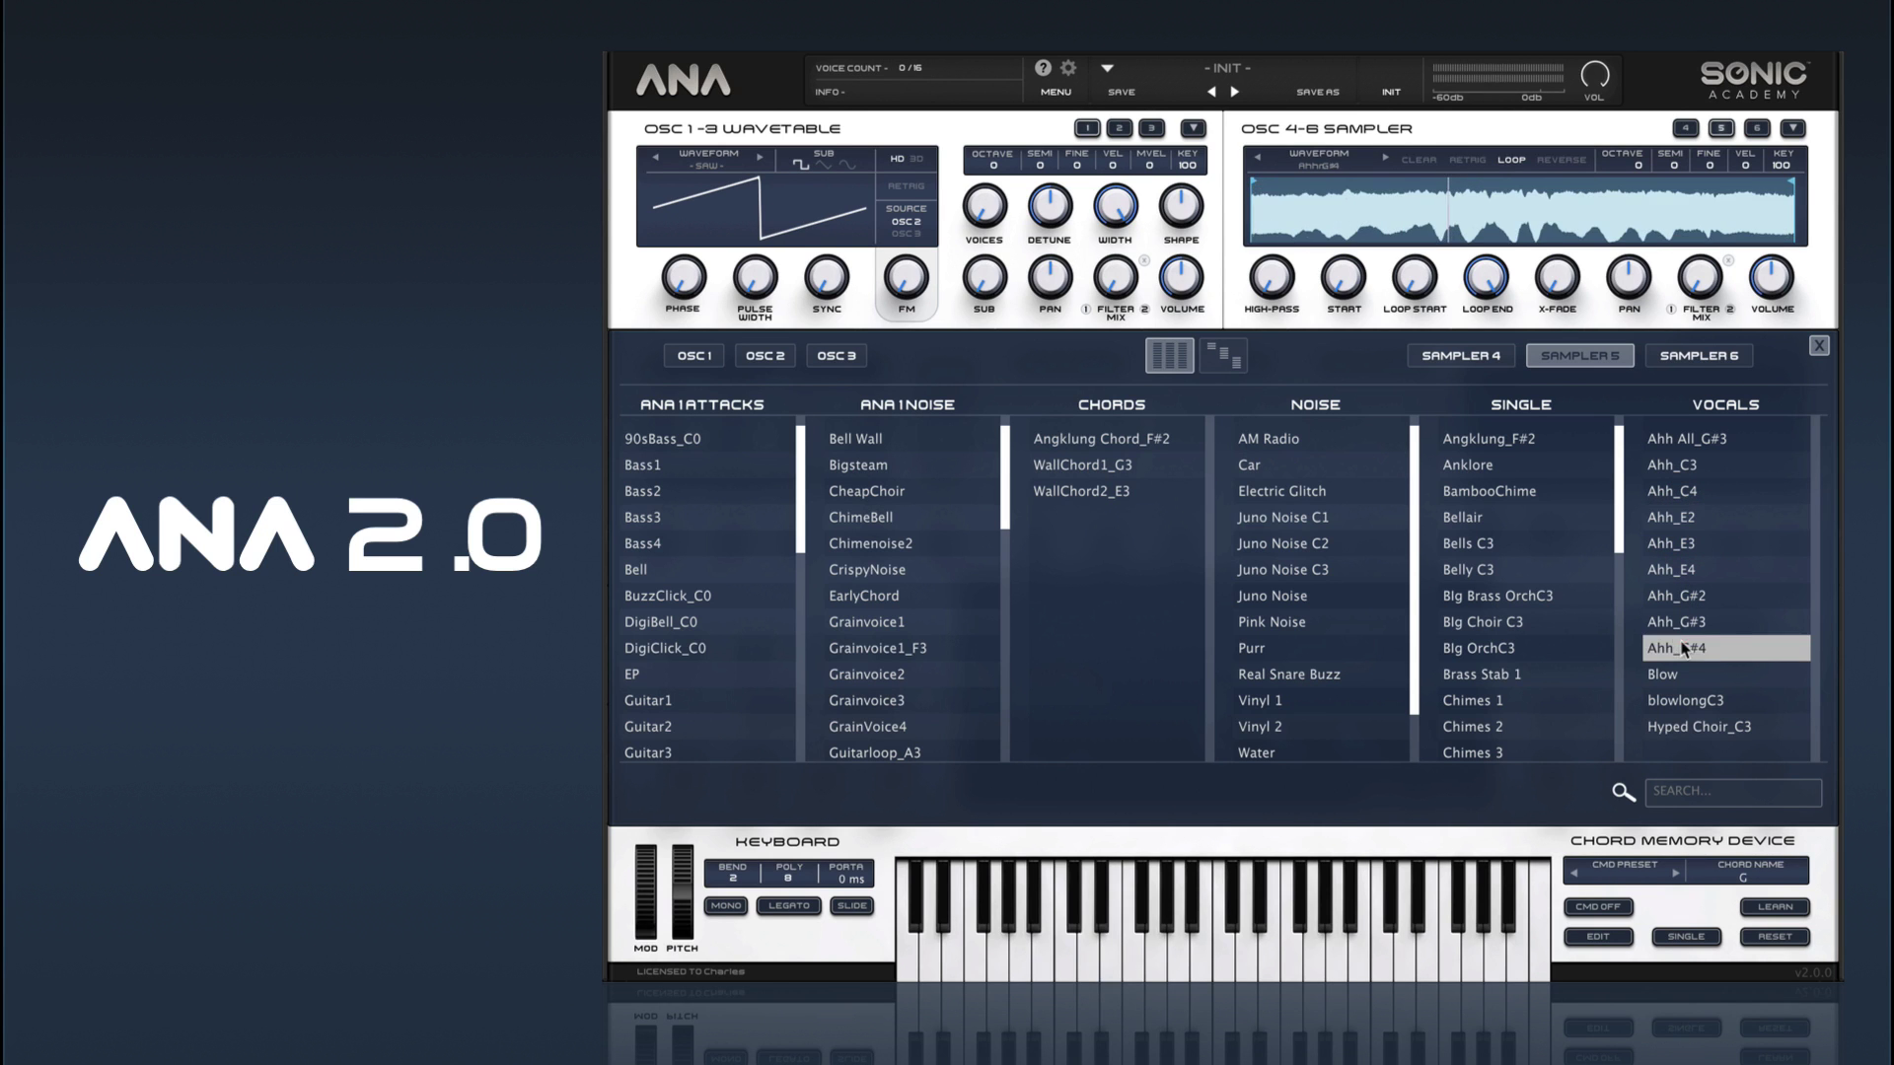
click(1680, 620)
click(1680, 596)
click(1680, 569)
click(1681, 543)
click(1684, 517)
click(1682, 491)
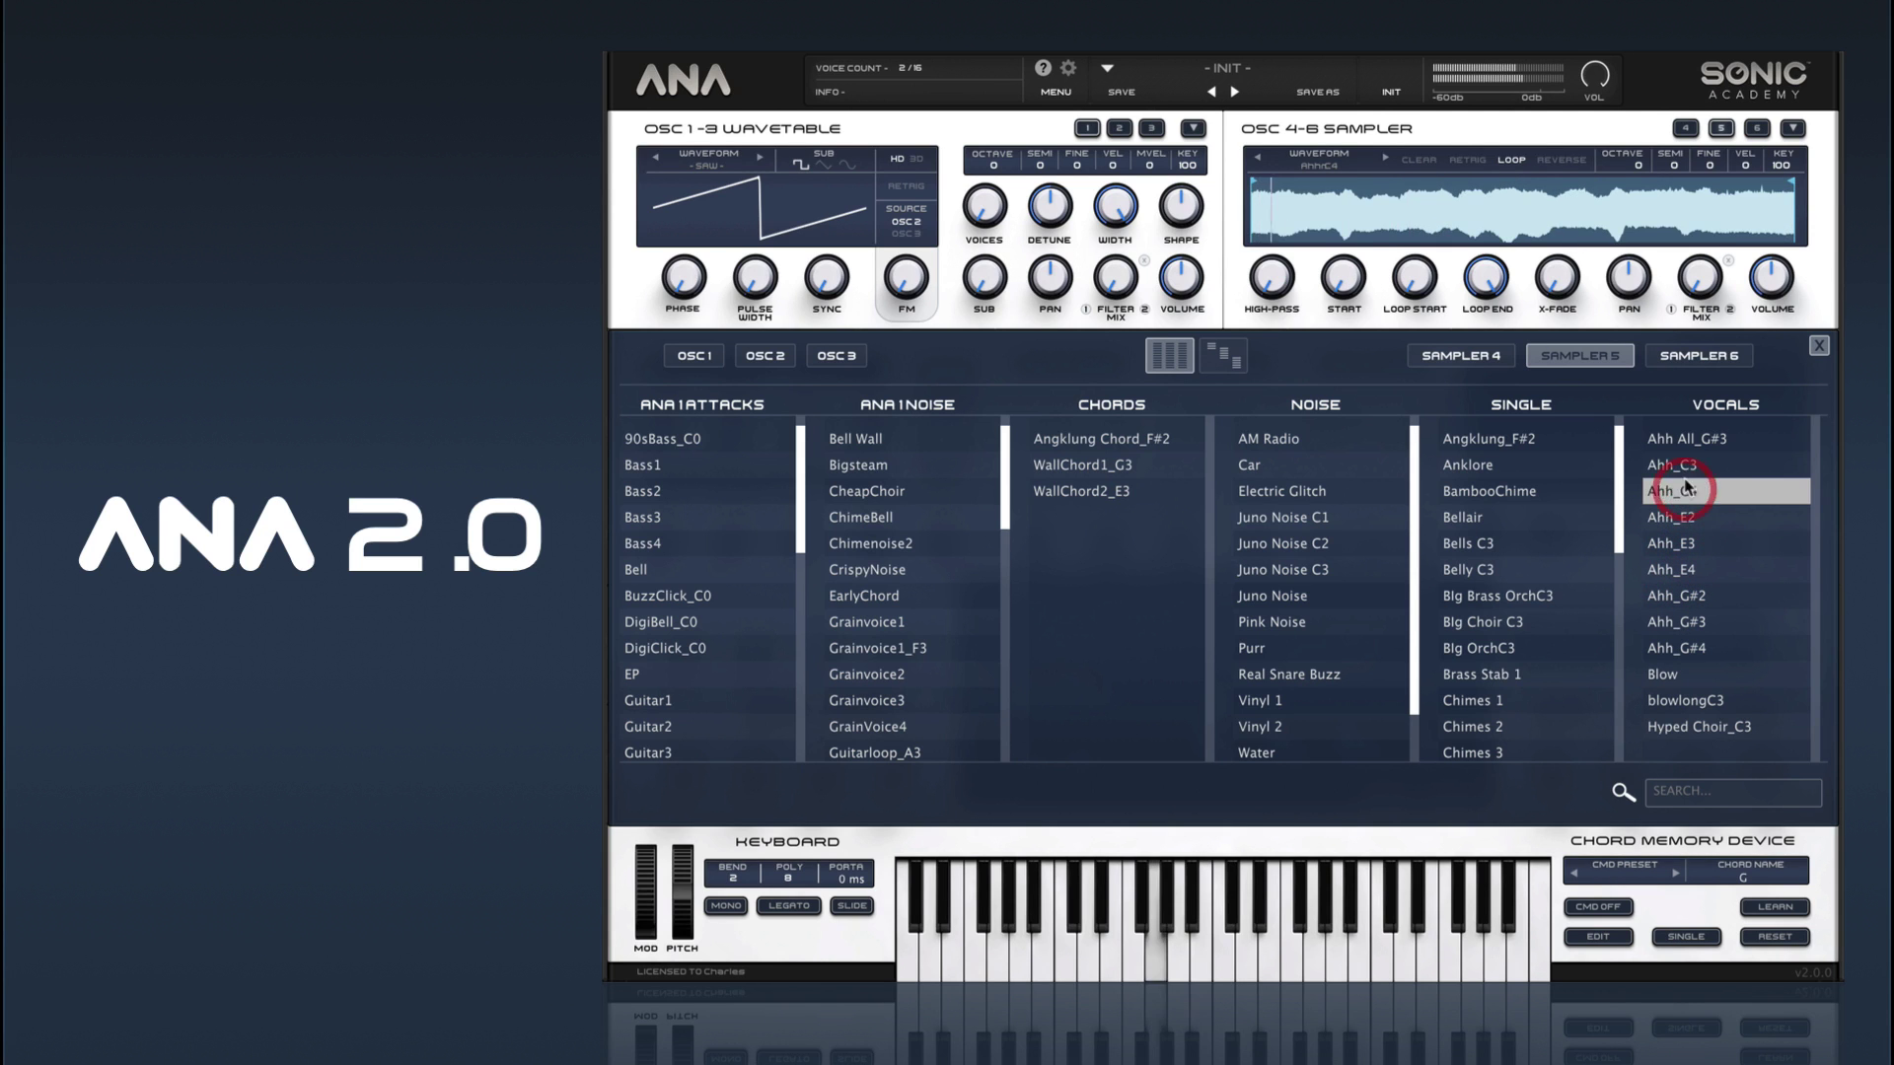
click(1679, 464)
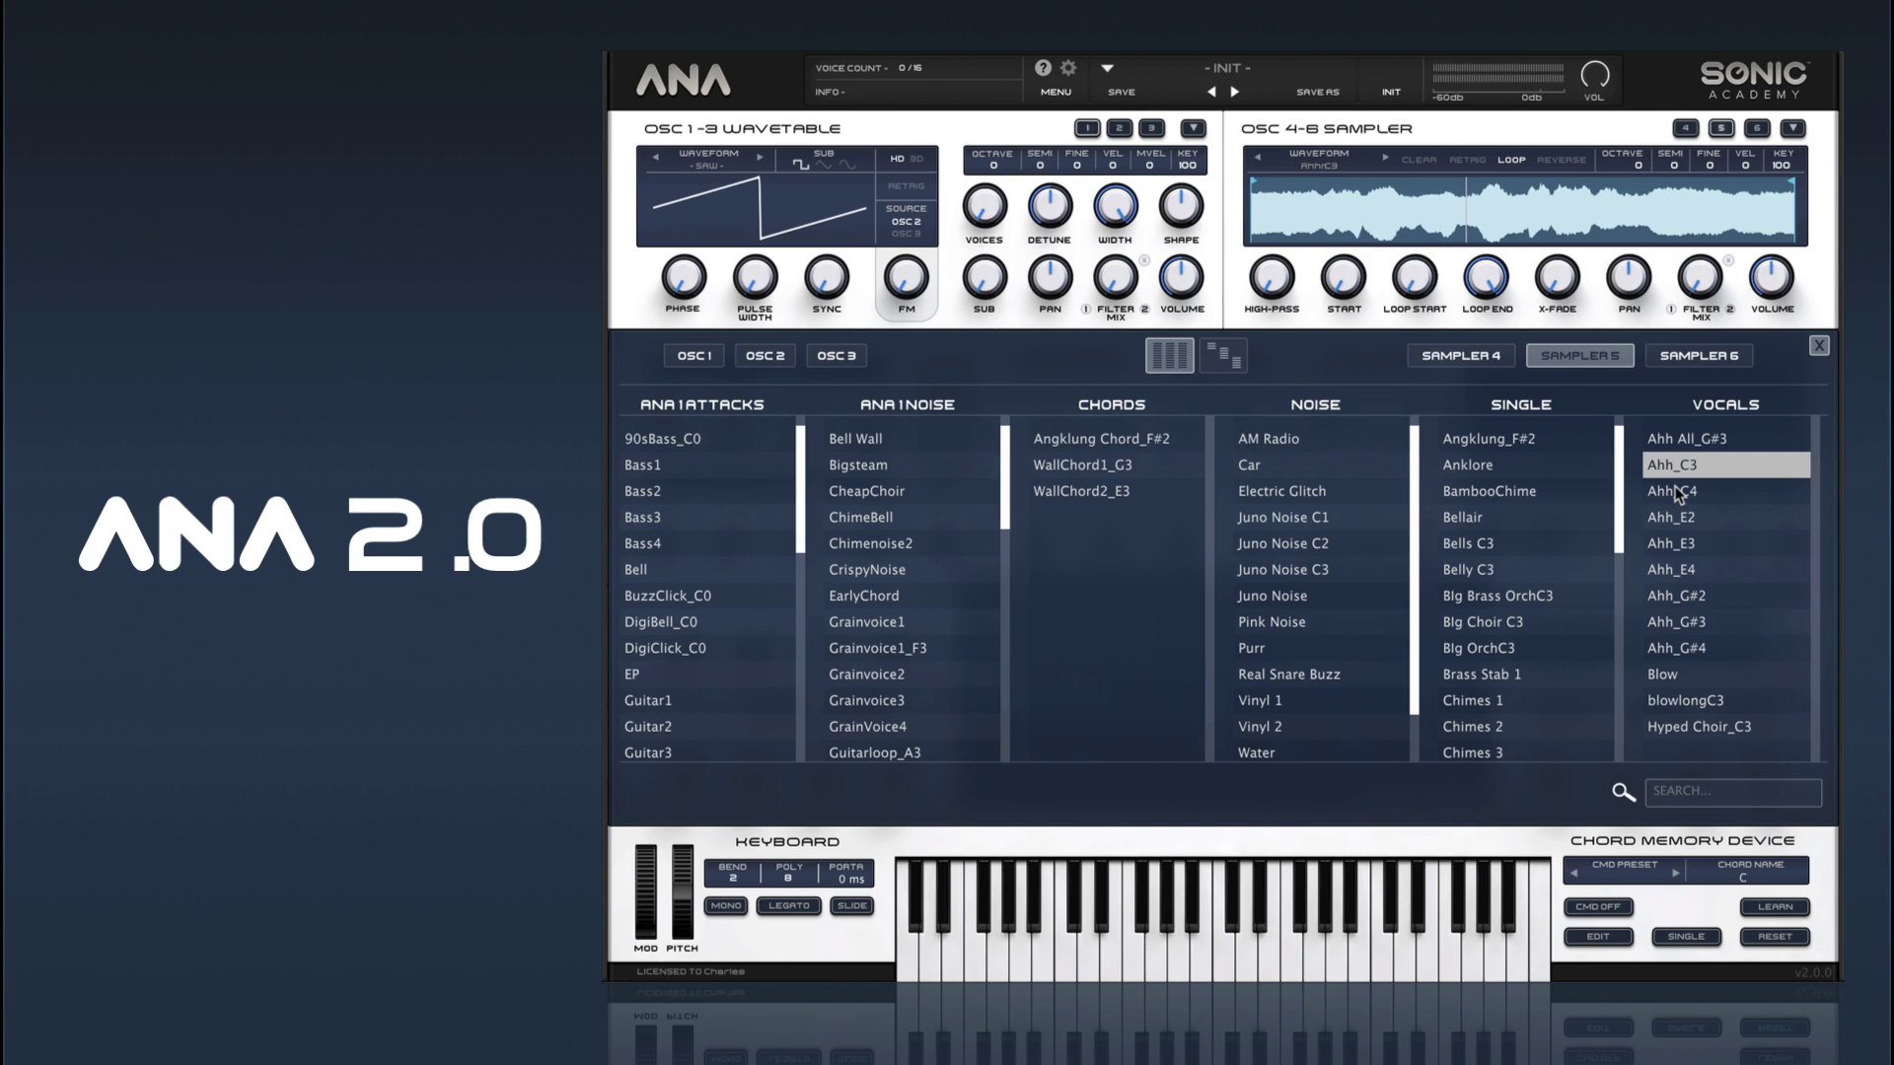
click(1682, 490)
click(1677, 515)
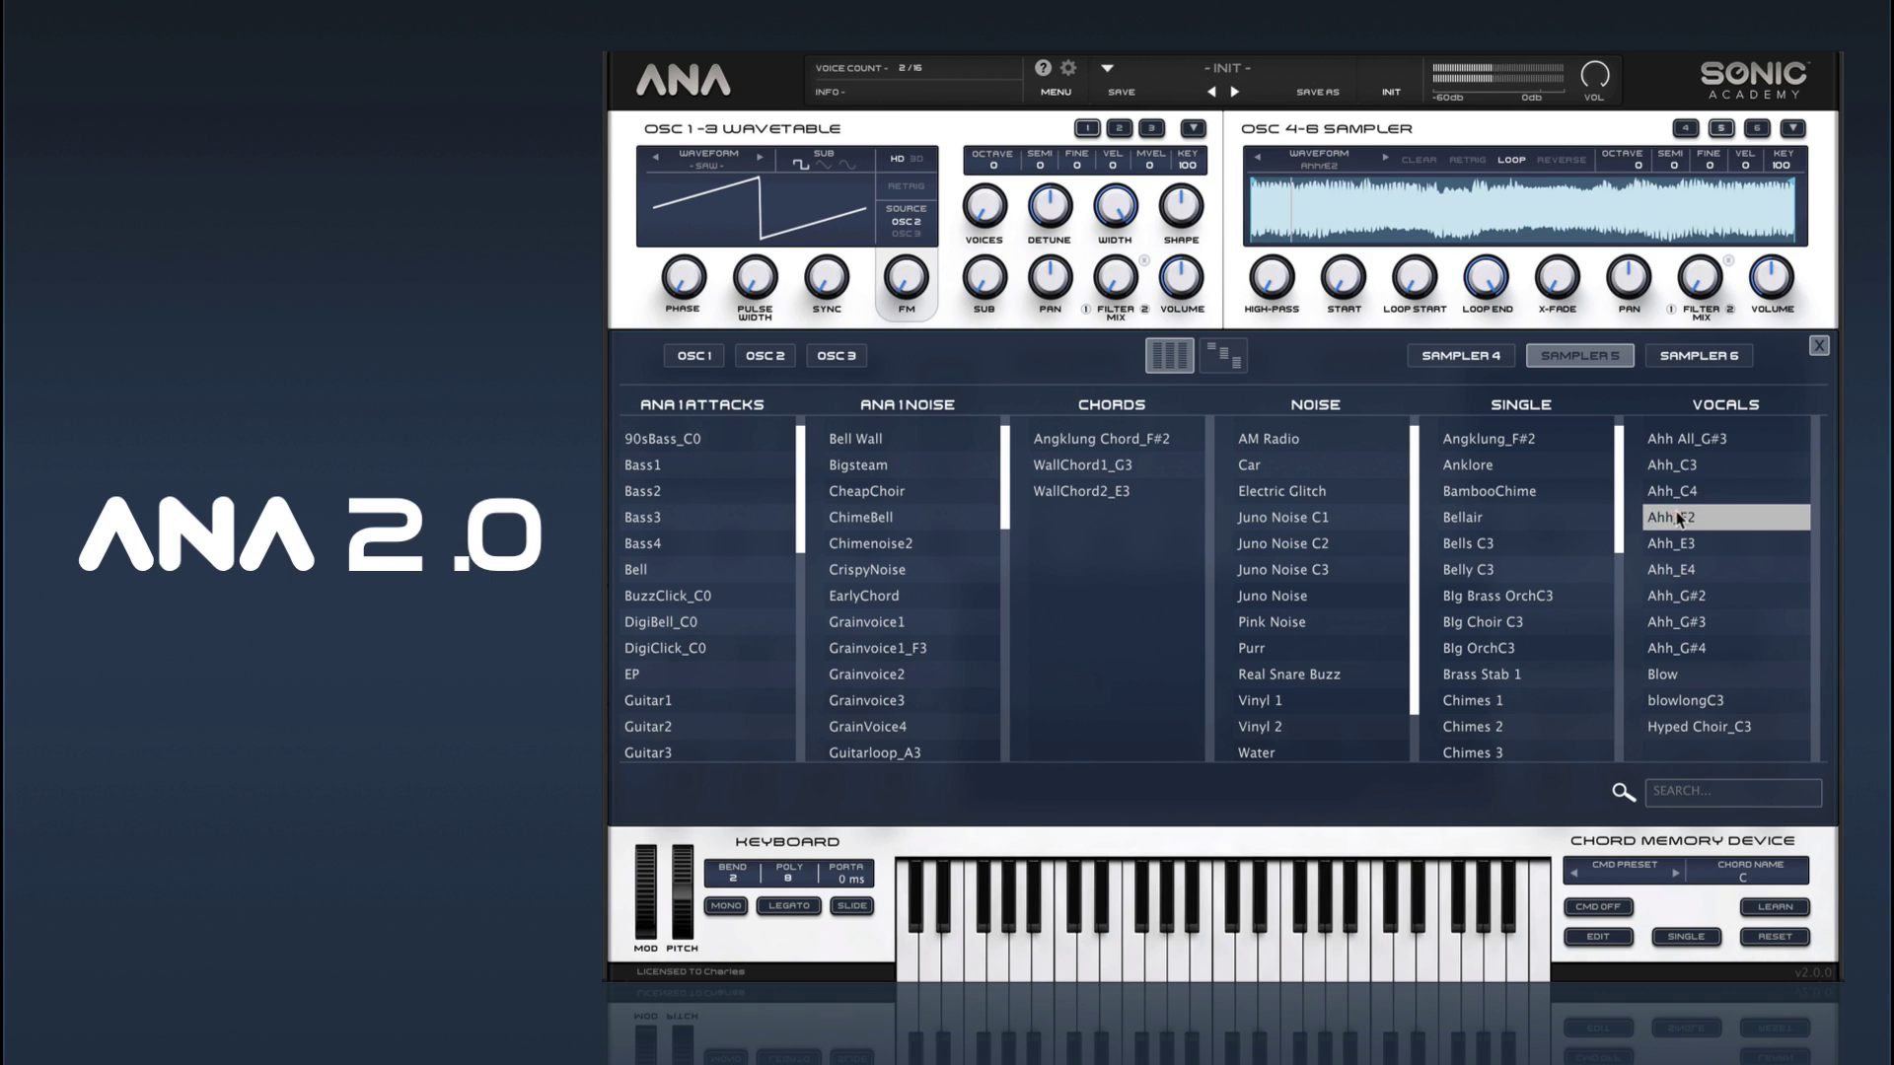
click(1675, 542)
click(1672, 570)
click(1670, 596)
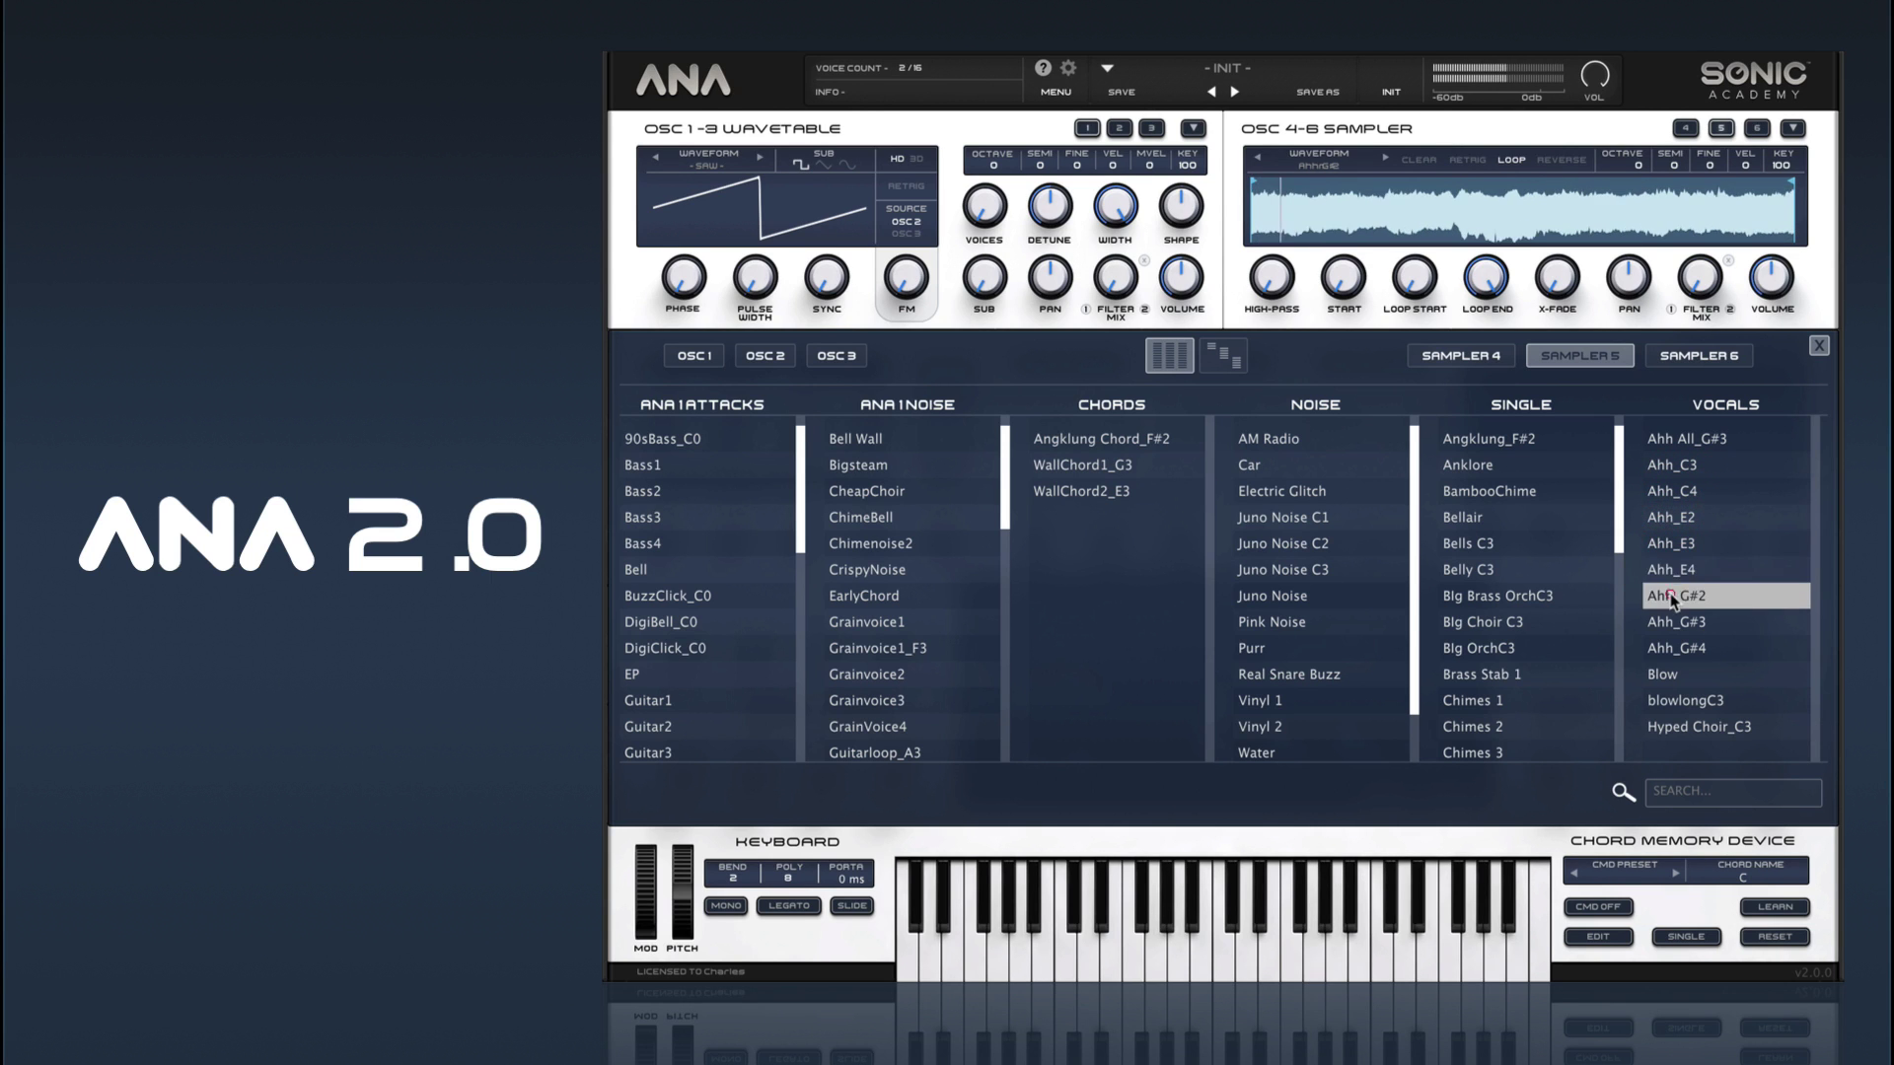
click(1665, 621)
click(1674, 648)
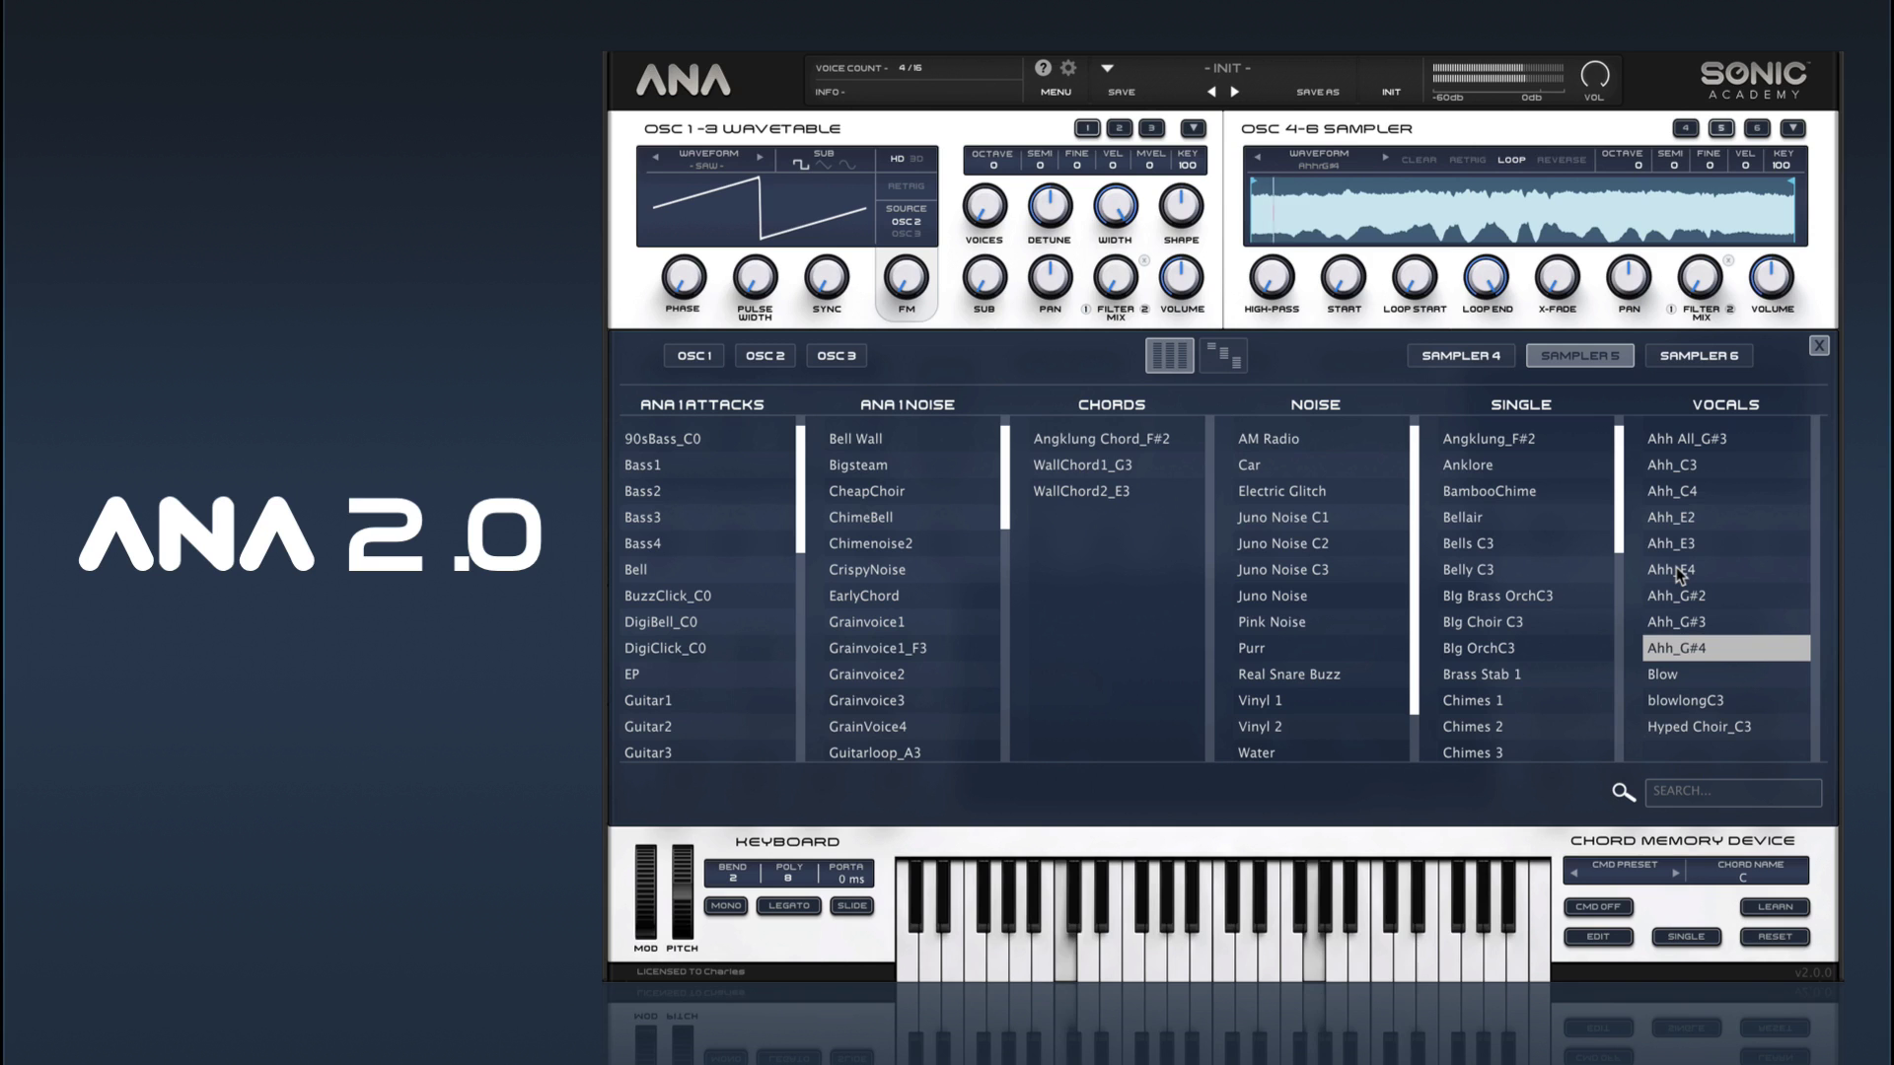
Step: Try Ahh All_G#3, settle on Ahh_C4, and set Sampler 5 volume to about -20 dB
click(1692, 448)
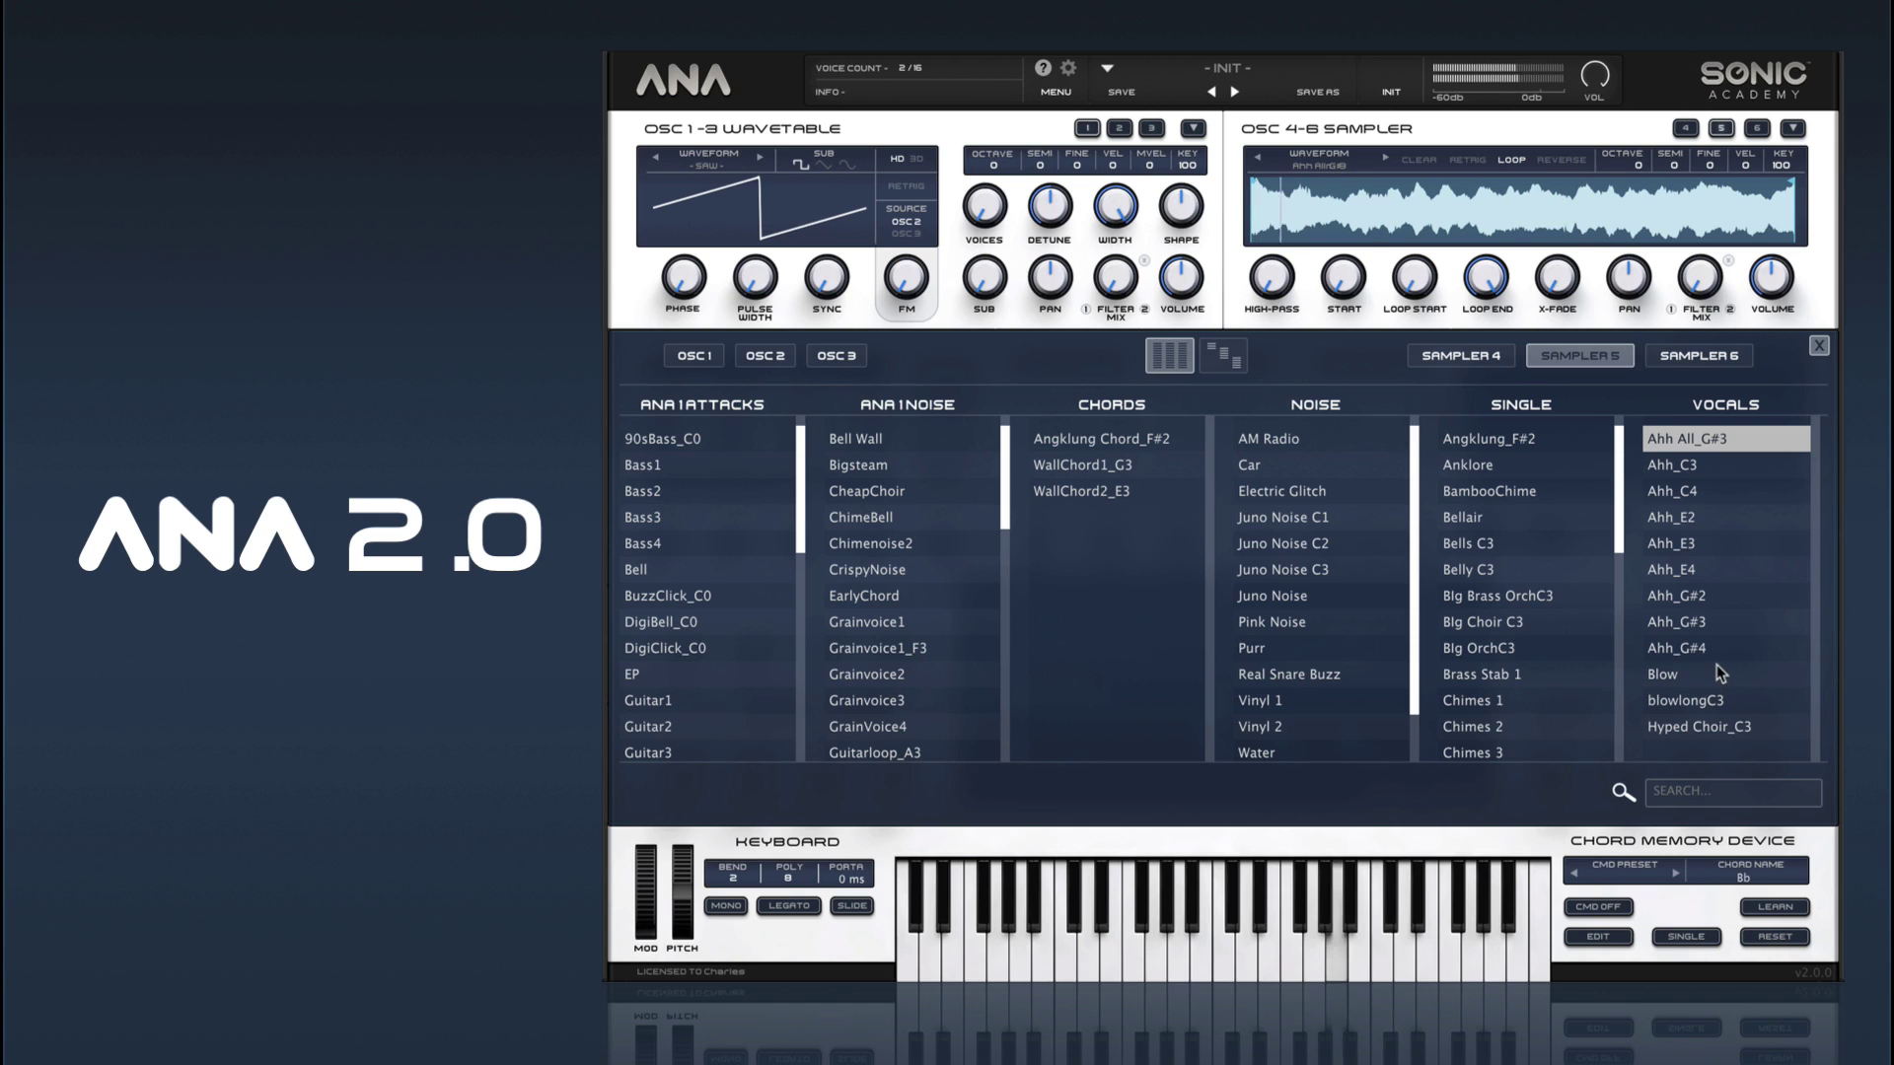
click(1689, 648)
click(1681, 571)
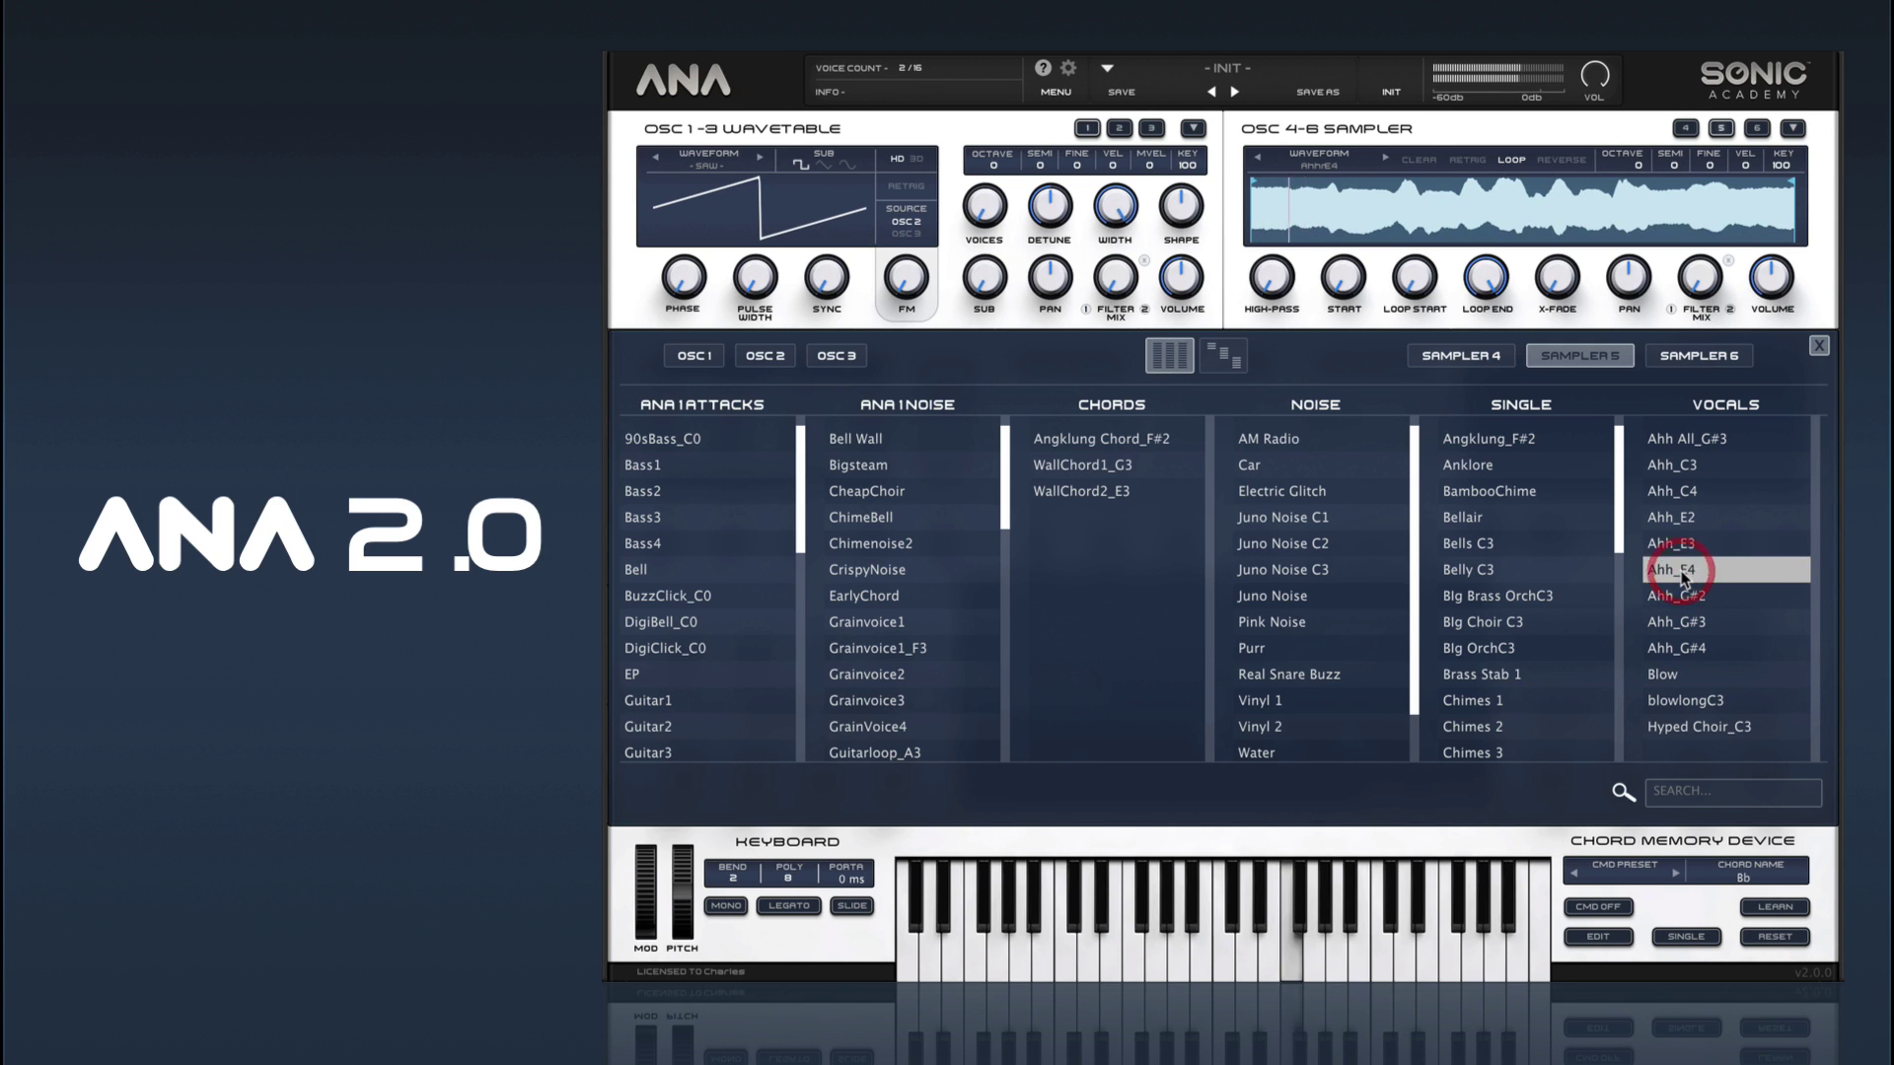
click(1677, 544)
click(1677, 517)
click(1677, 490)
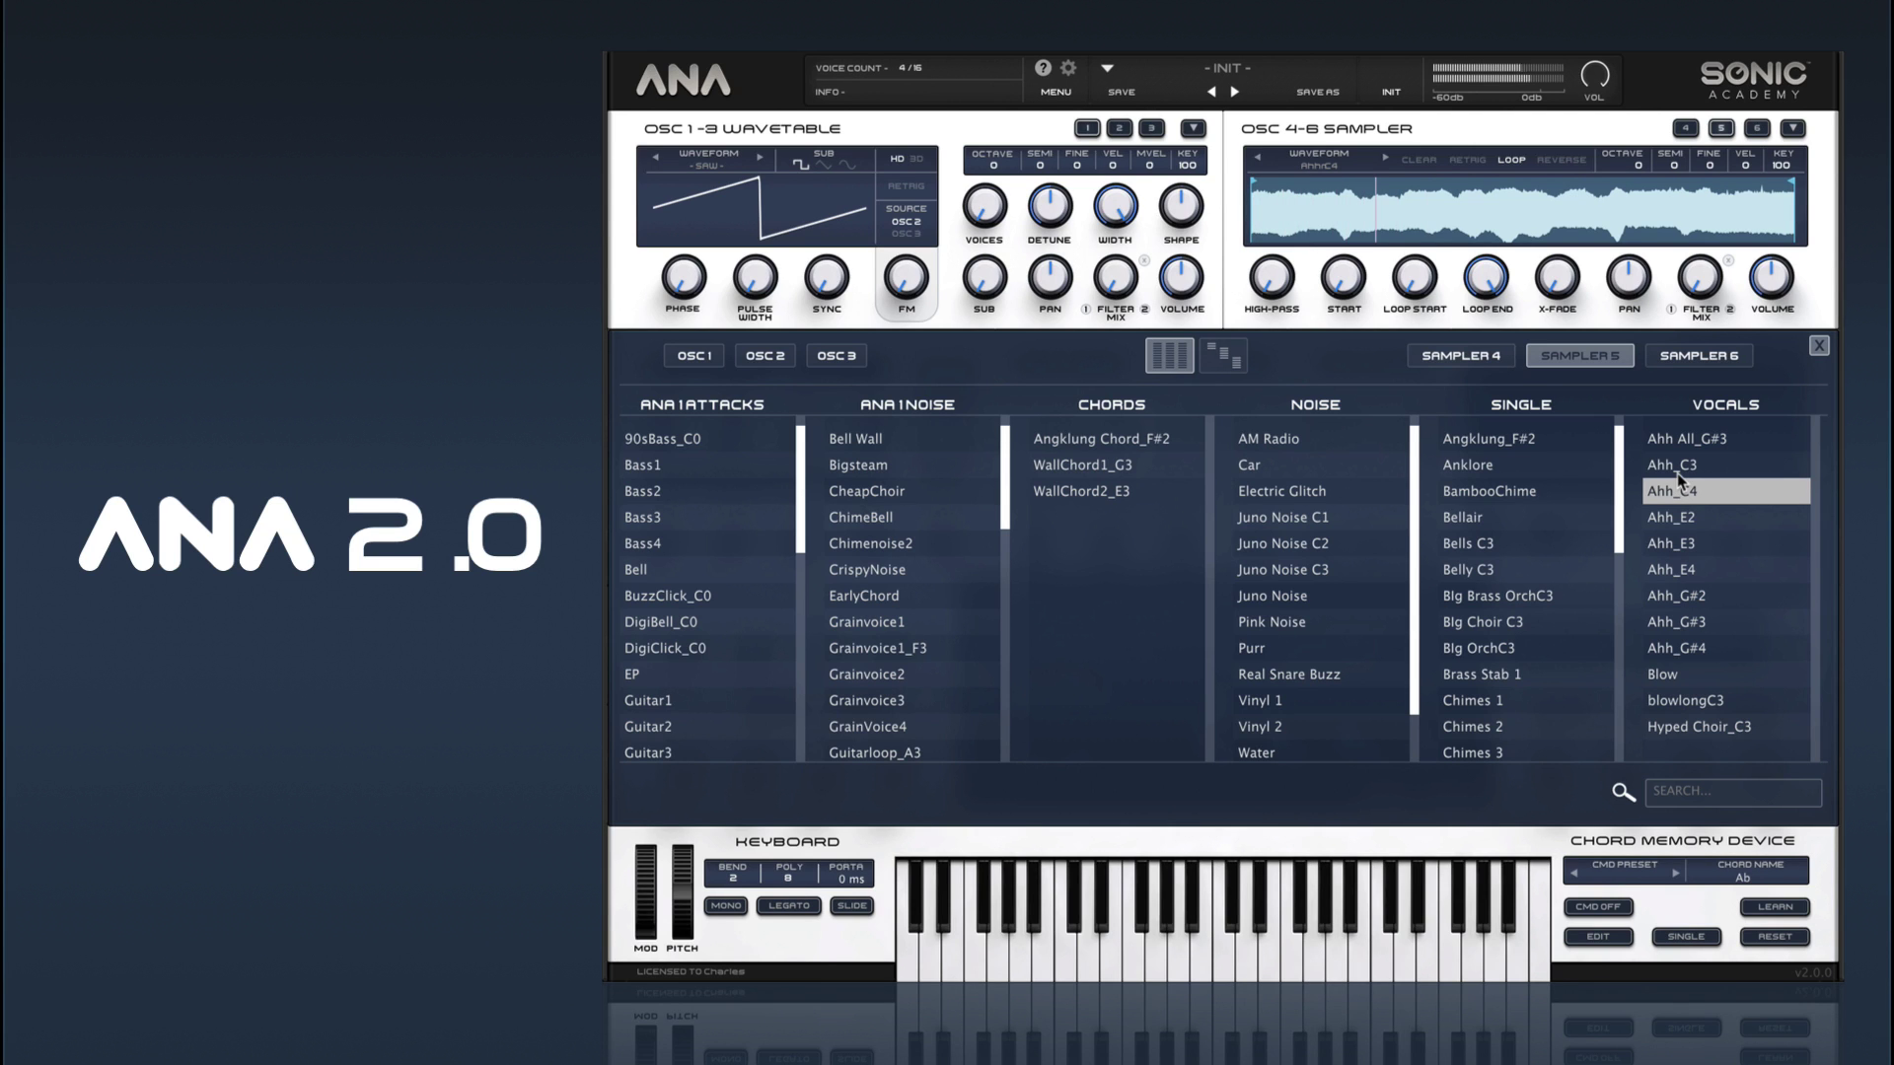
mouse_move(1772, 277)
mouse_down()
mouse_move(1757, 355)
mouse_move(1770, 262)
mouse_up()
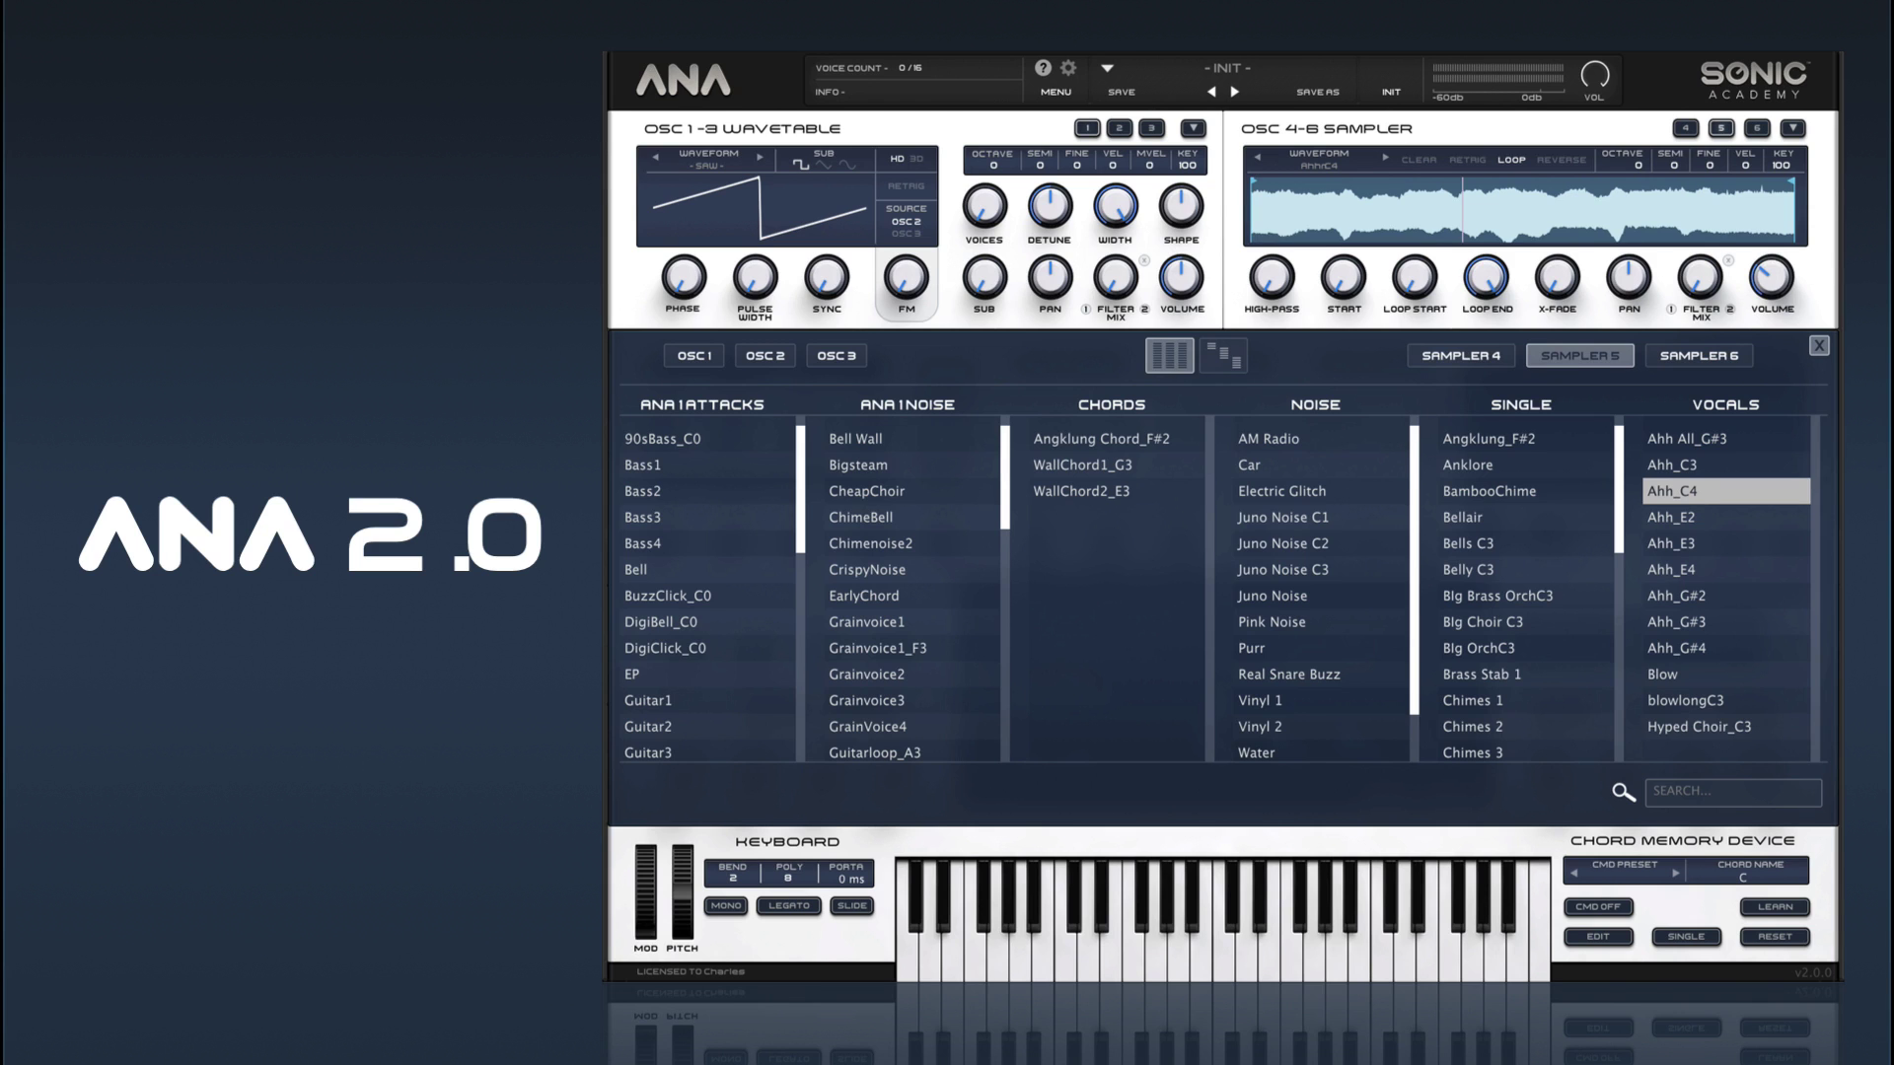
click(1819, 345)
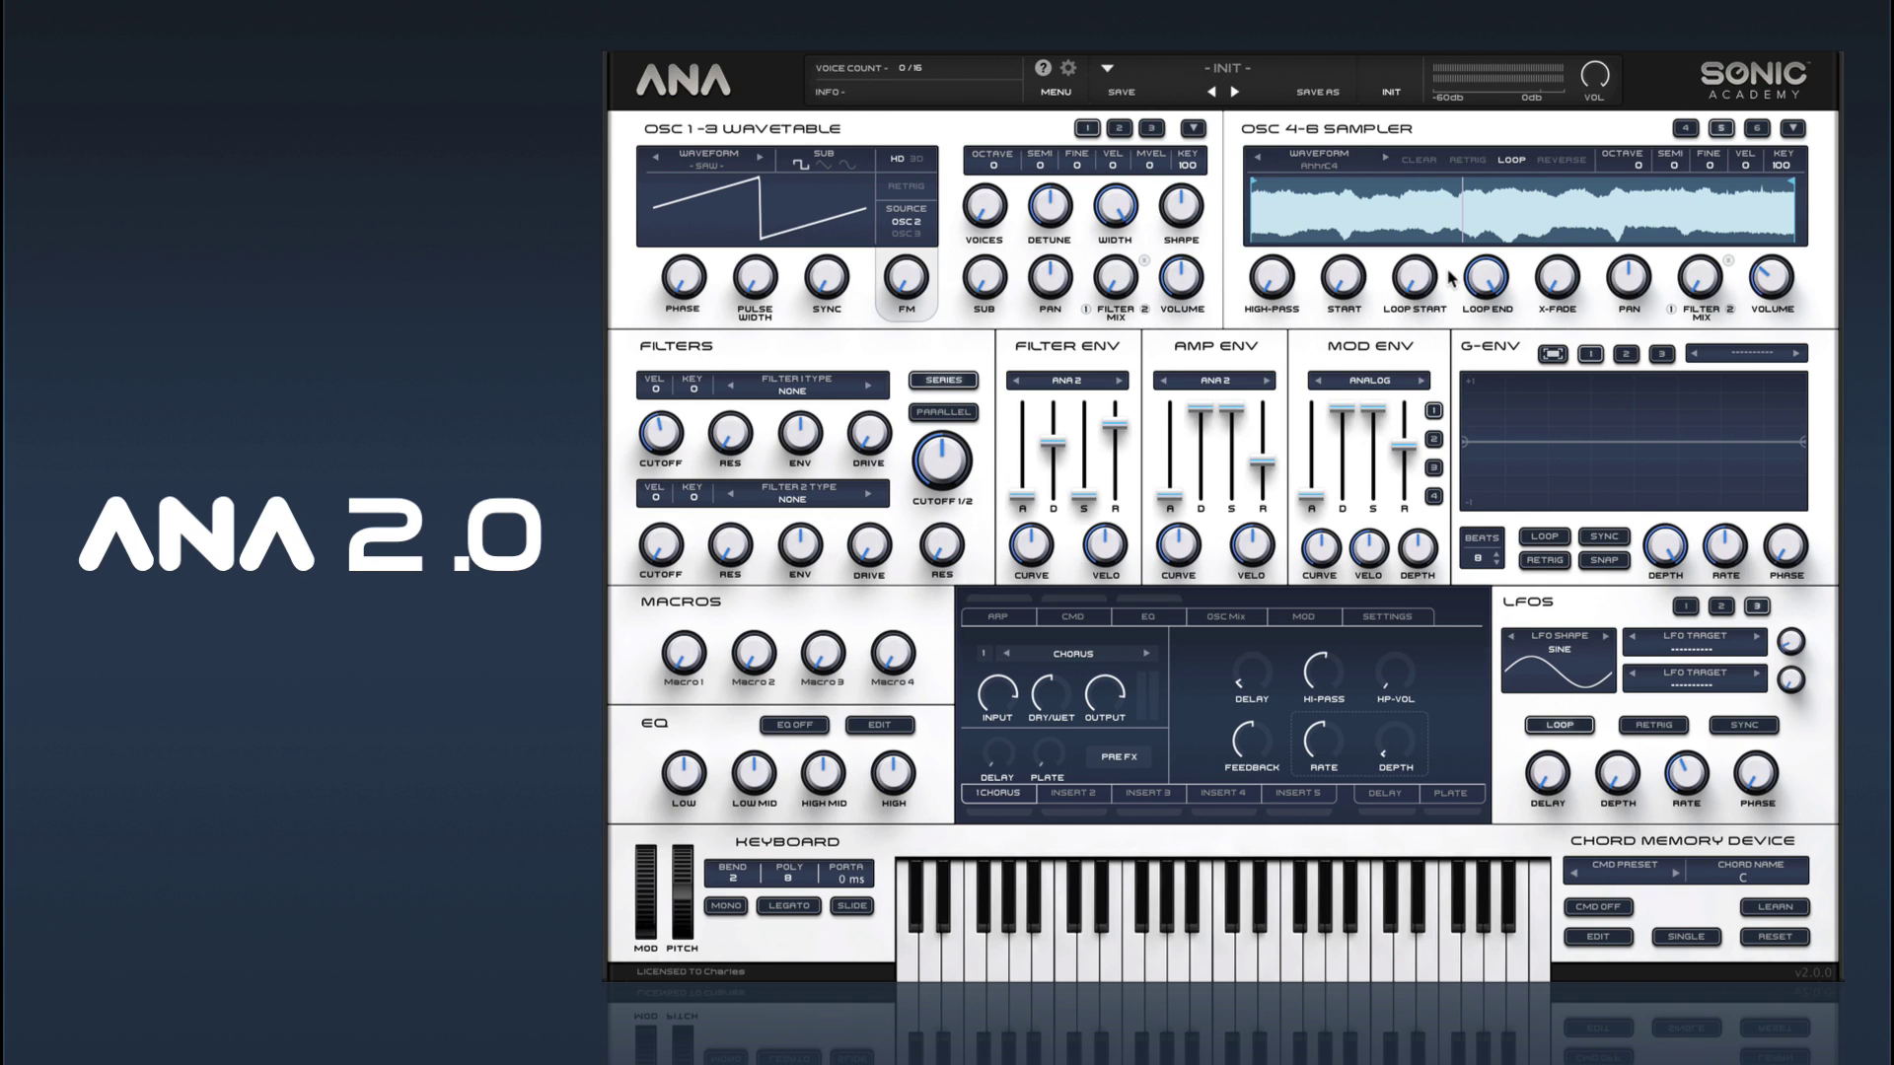
Step: In the first mod matrix slot, route LFO 1 to SAMPLER 5 PITCH FINE
click(1301, 618)
click(1272, 426)
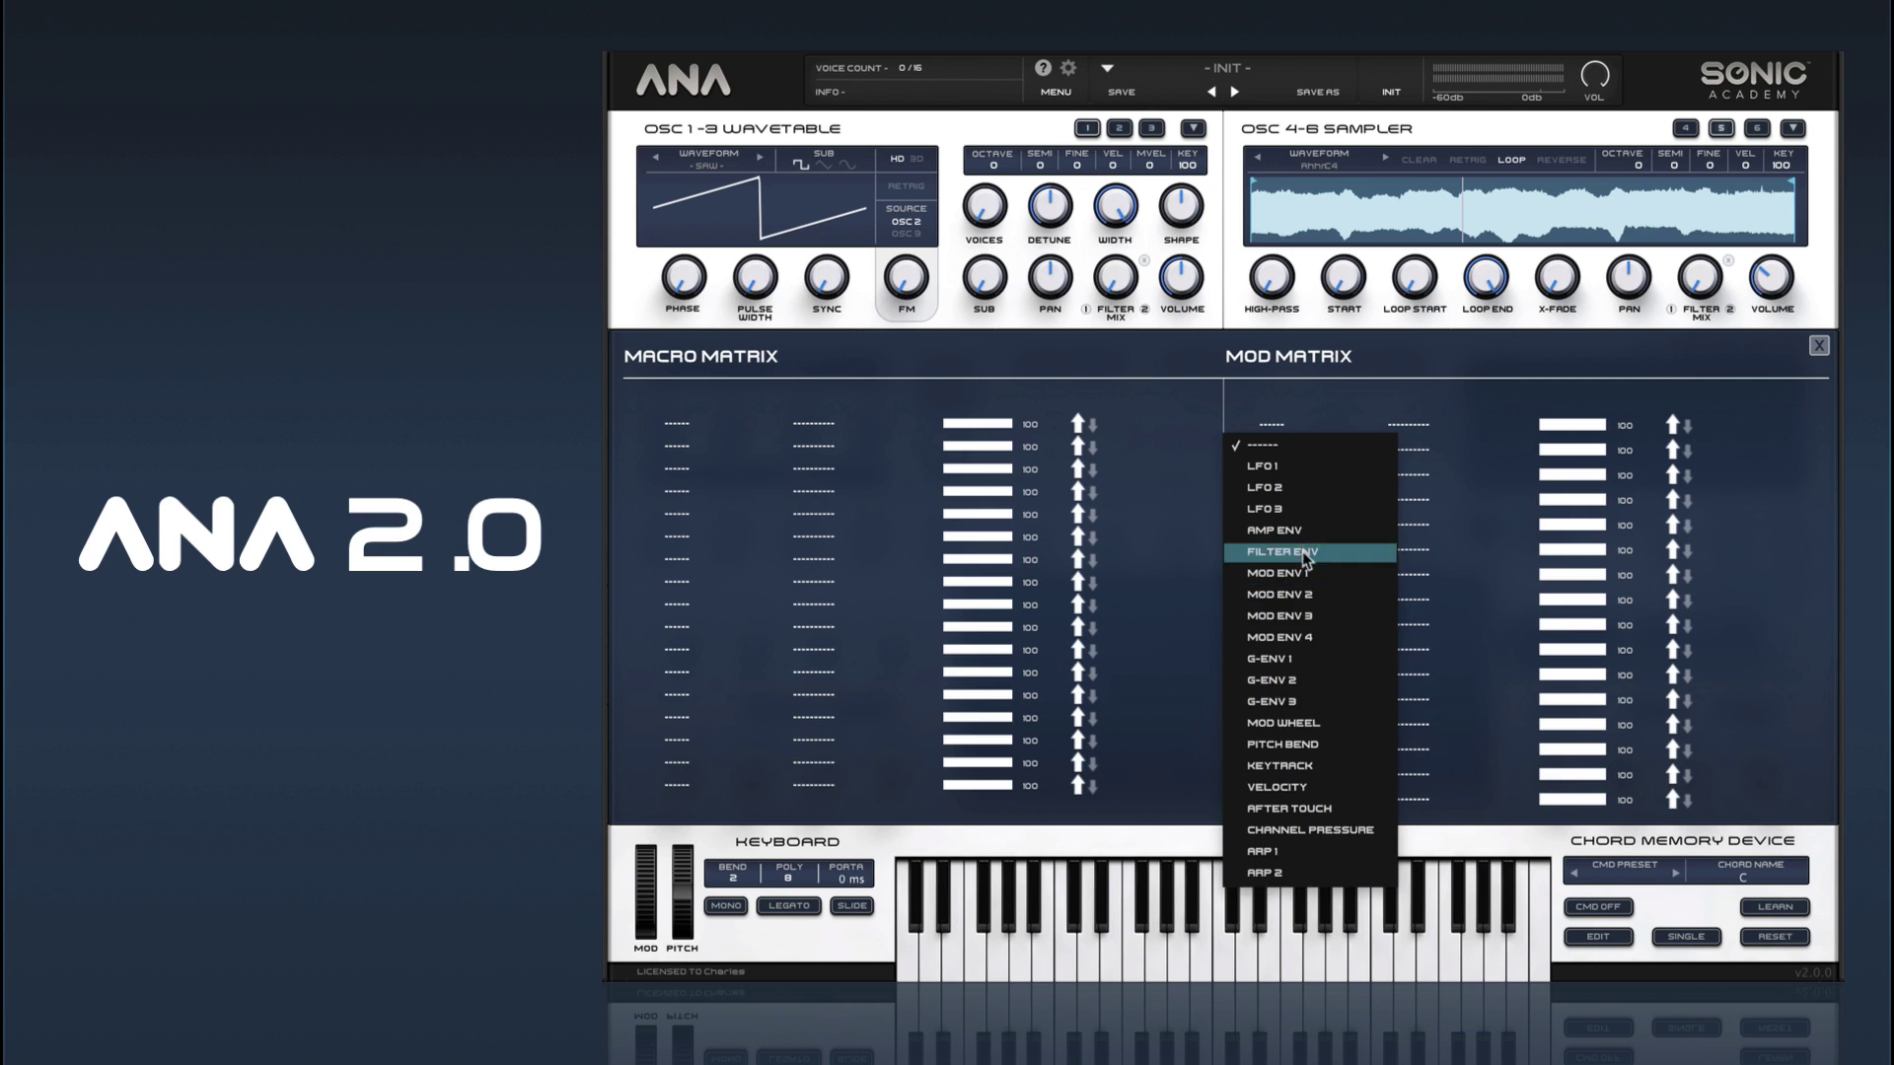
click(1285, 470)
click(1390, 426)
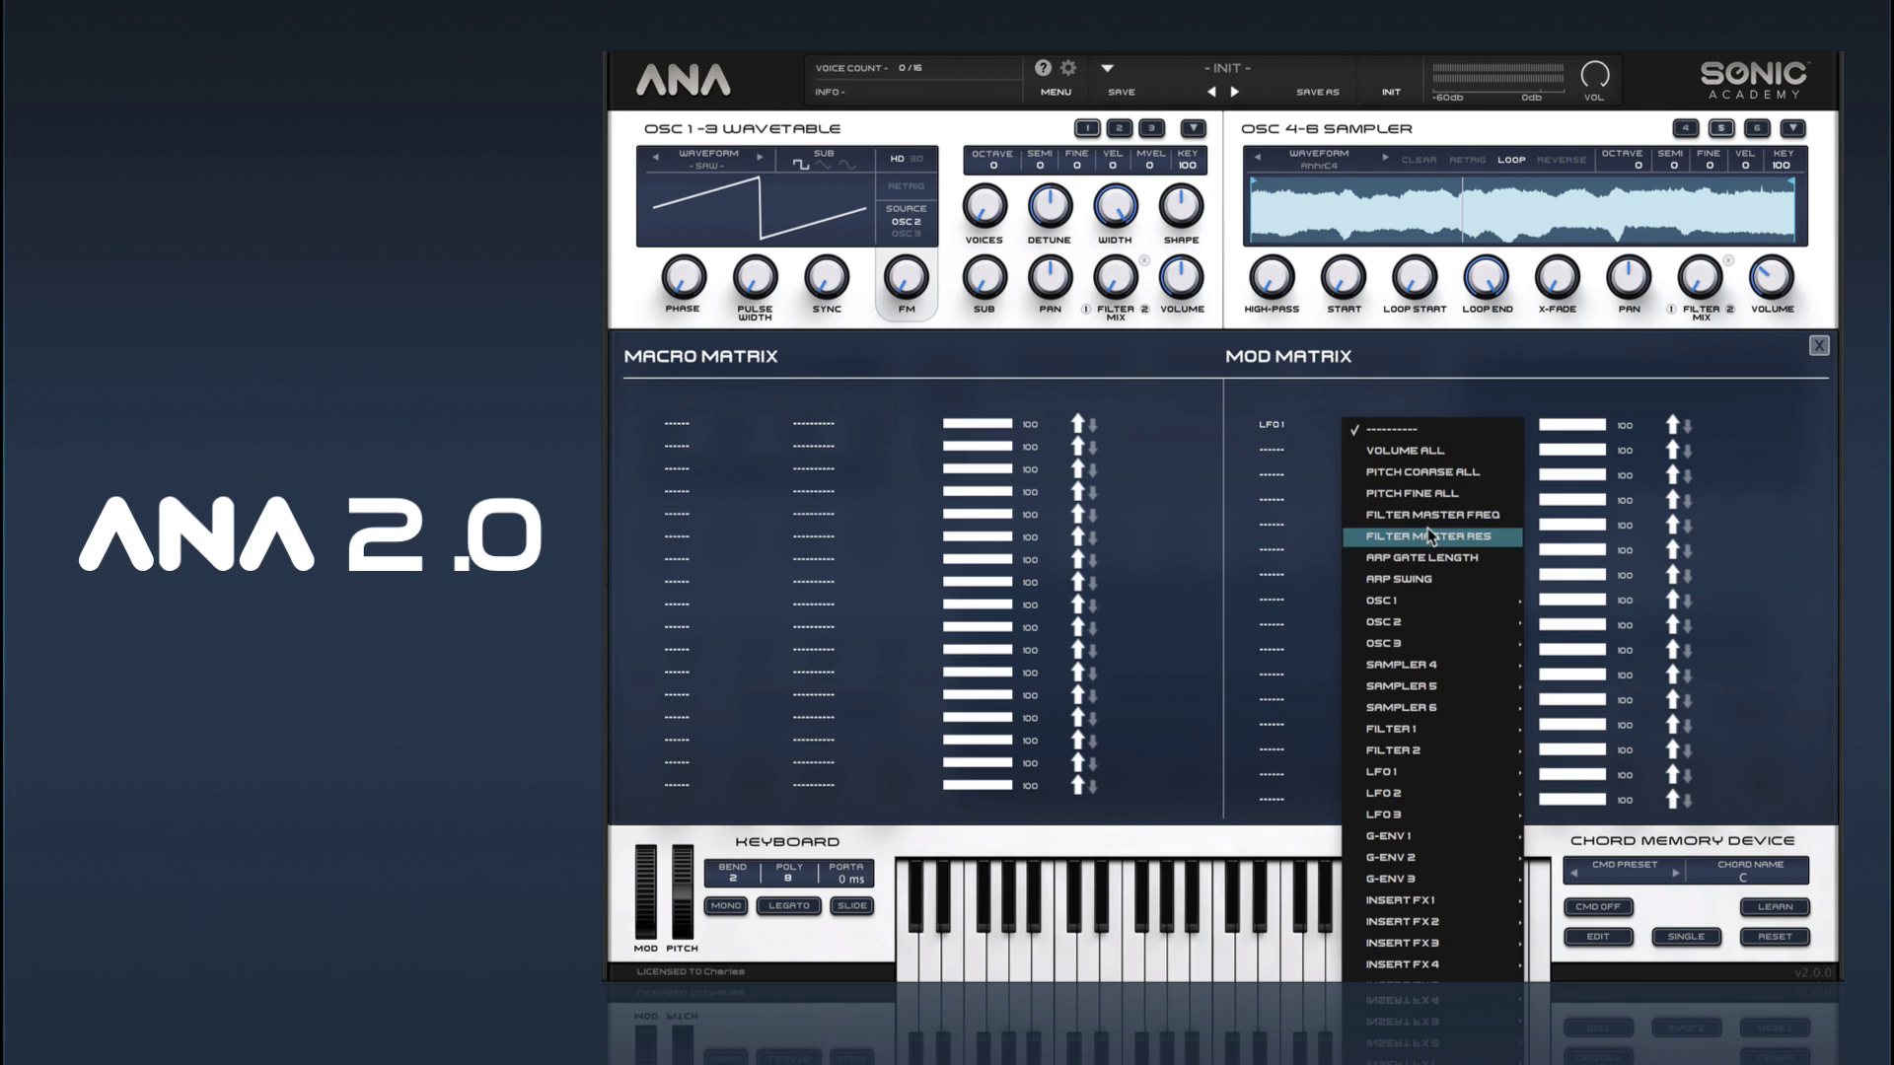
mouse_move(1418, 599)
mouse_move(1406, 685)
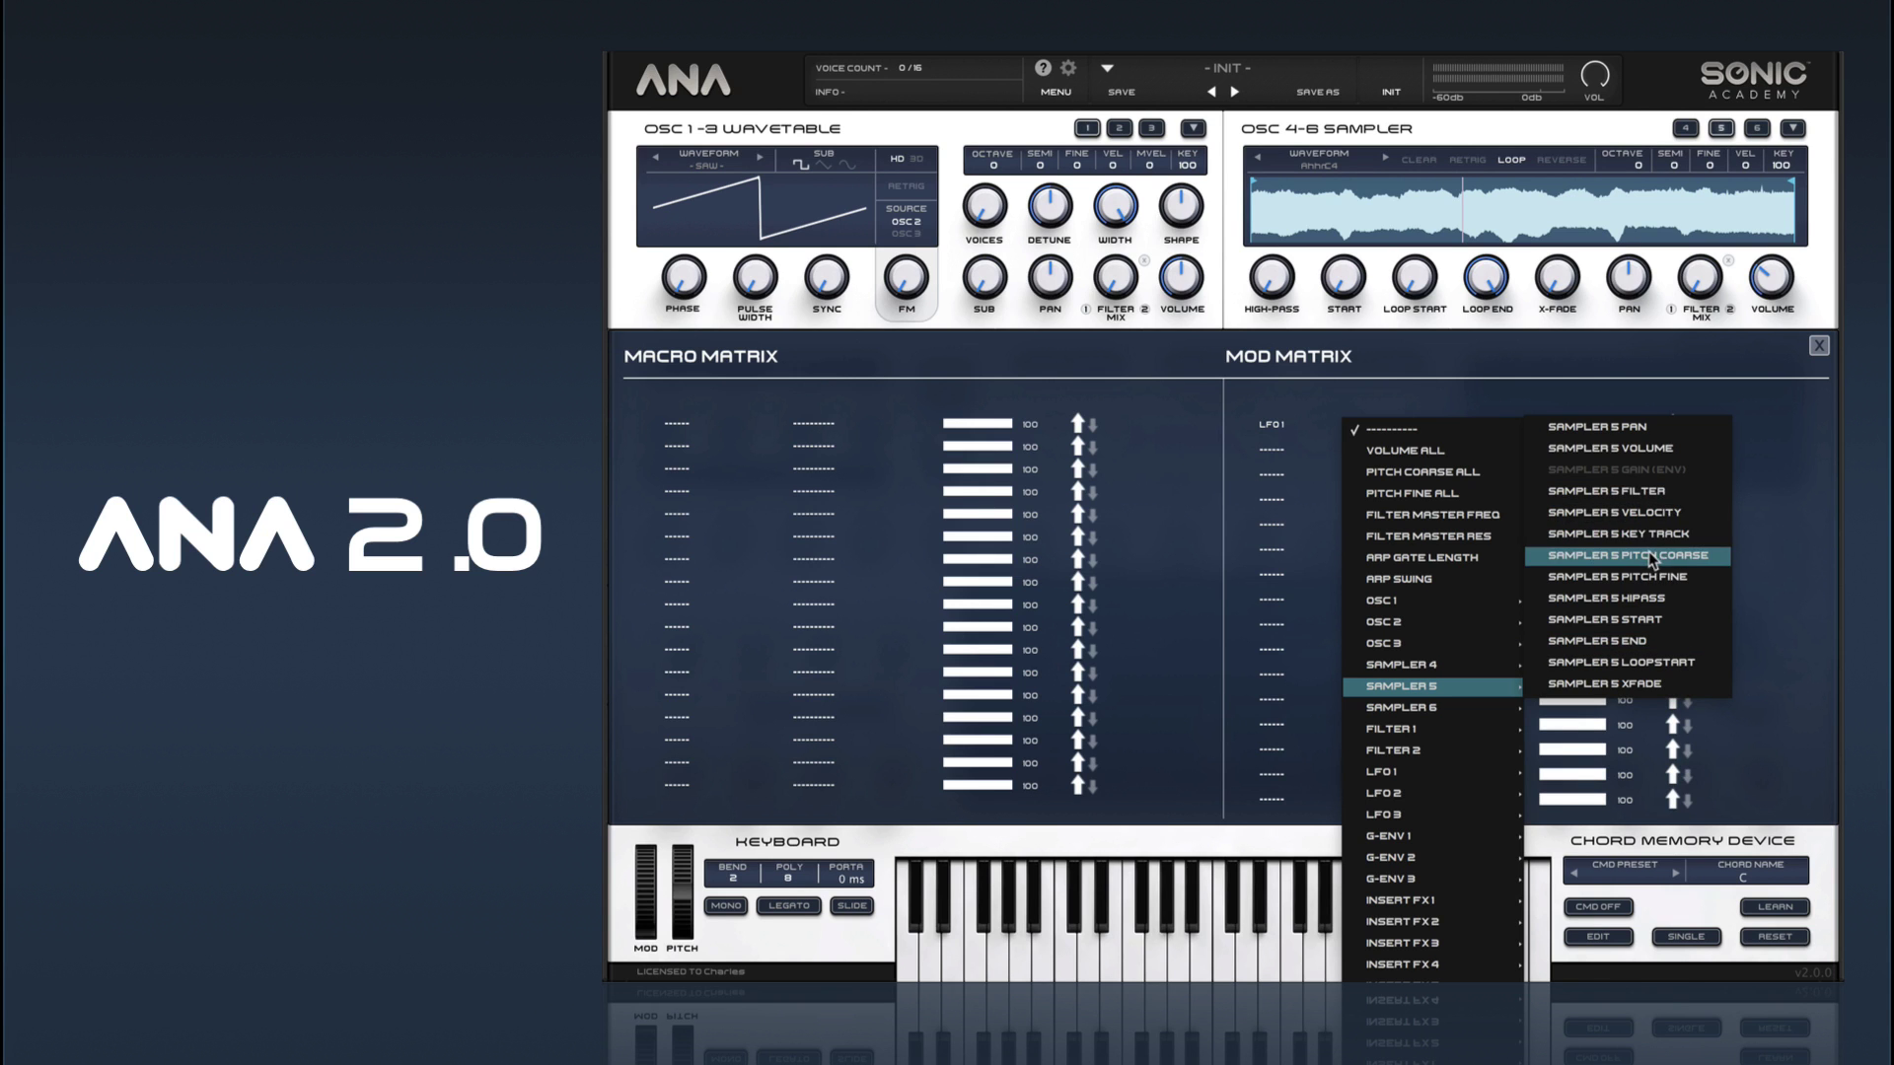
click(1643, 578)
Step: Set LFO 1's rate to 5.80 Hz and give oscillator 1 9 voices at about -16.6 dB
click(1817, 347)
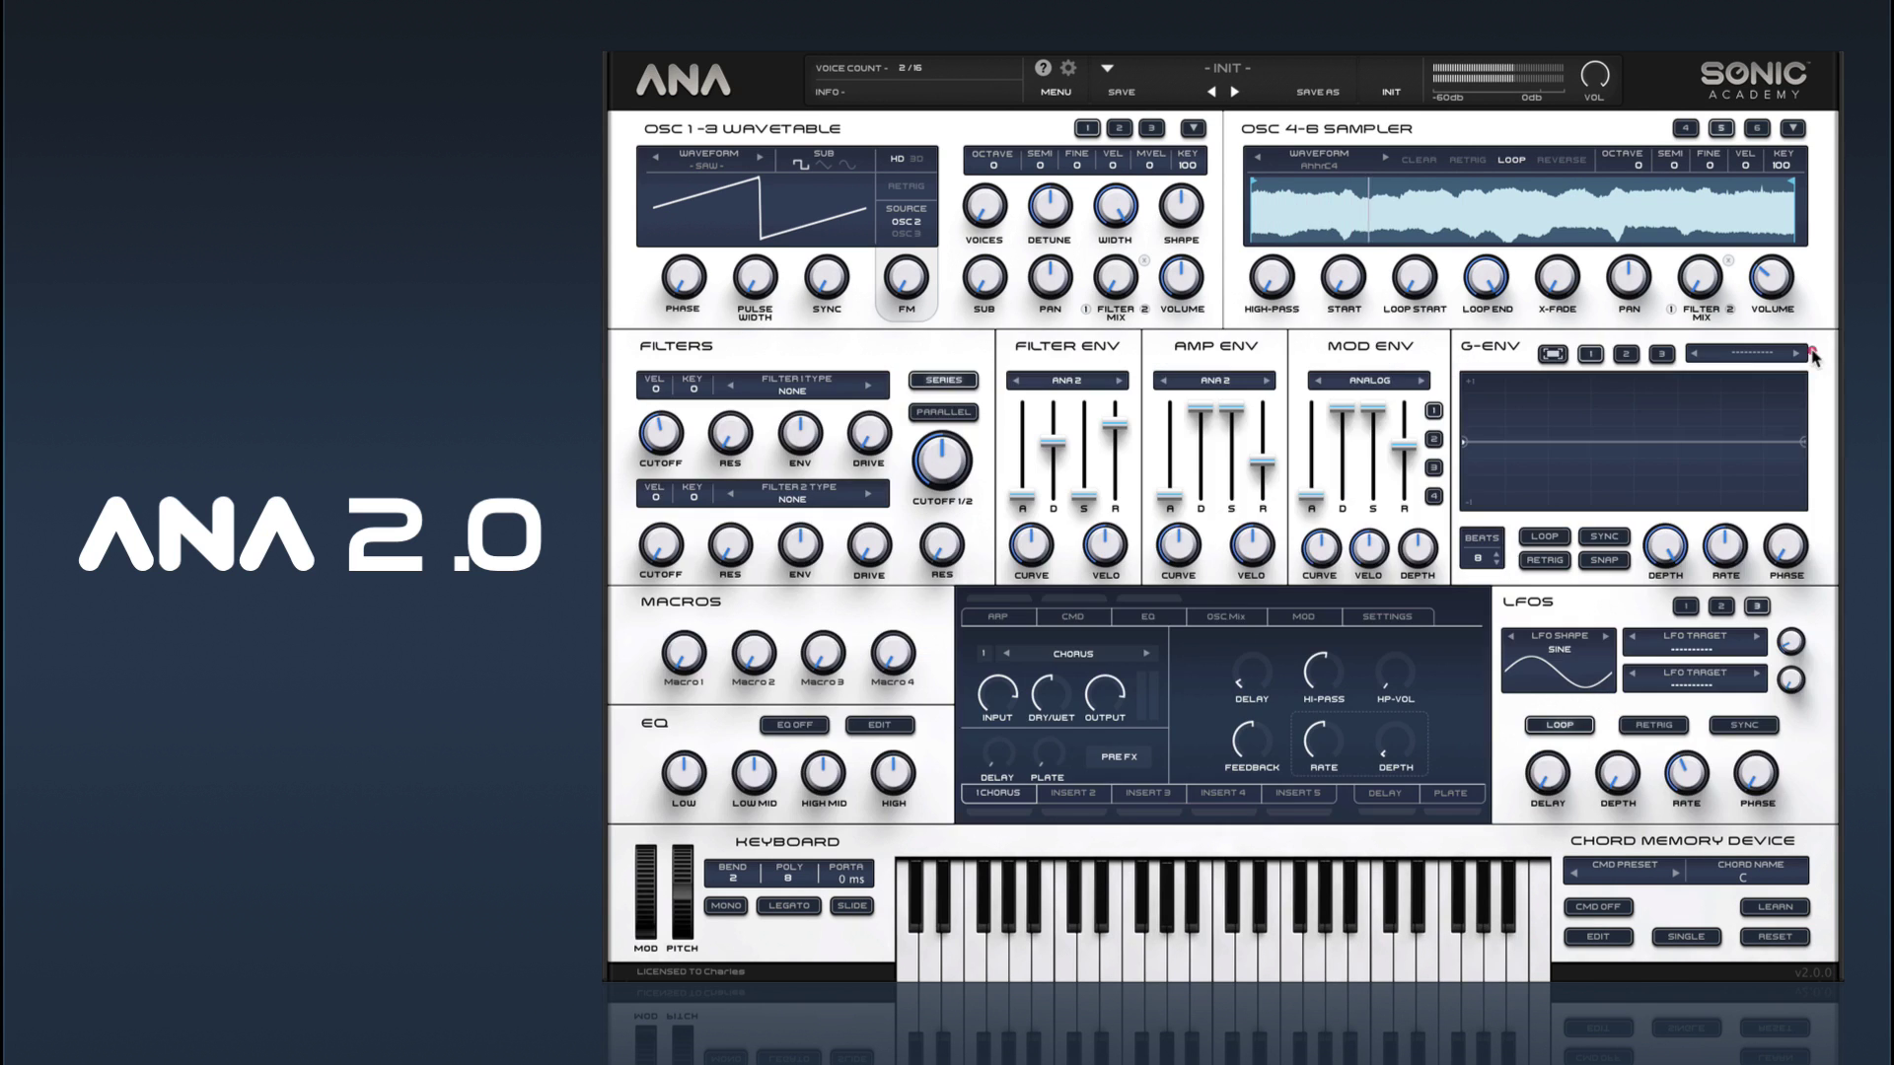
click(1684, 605)
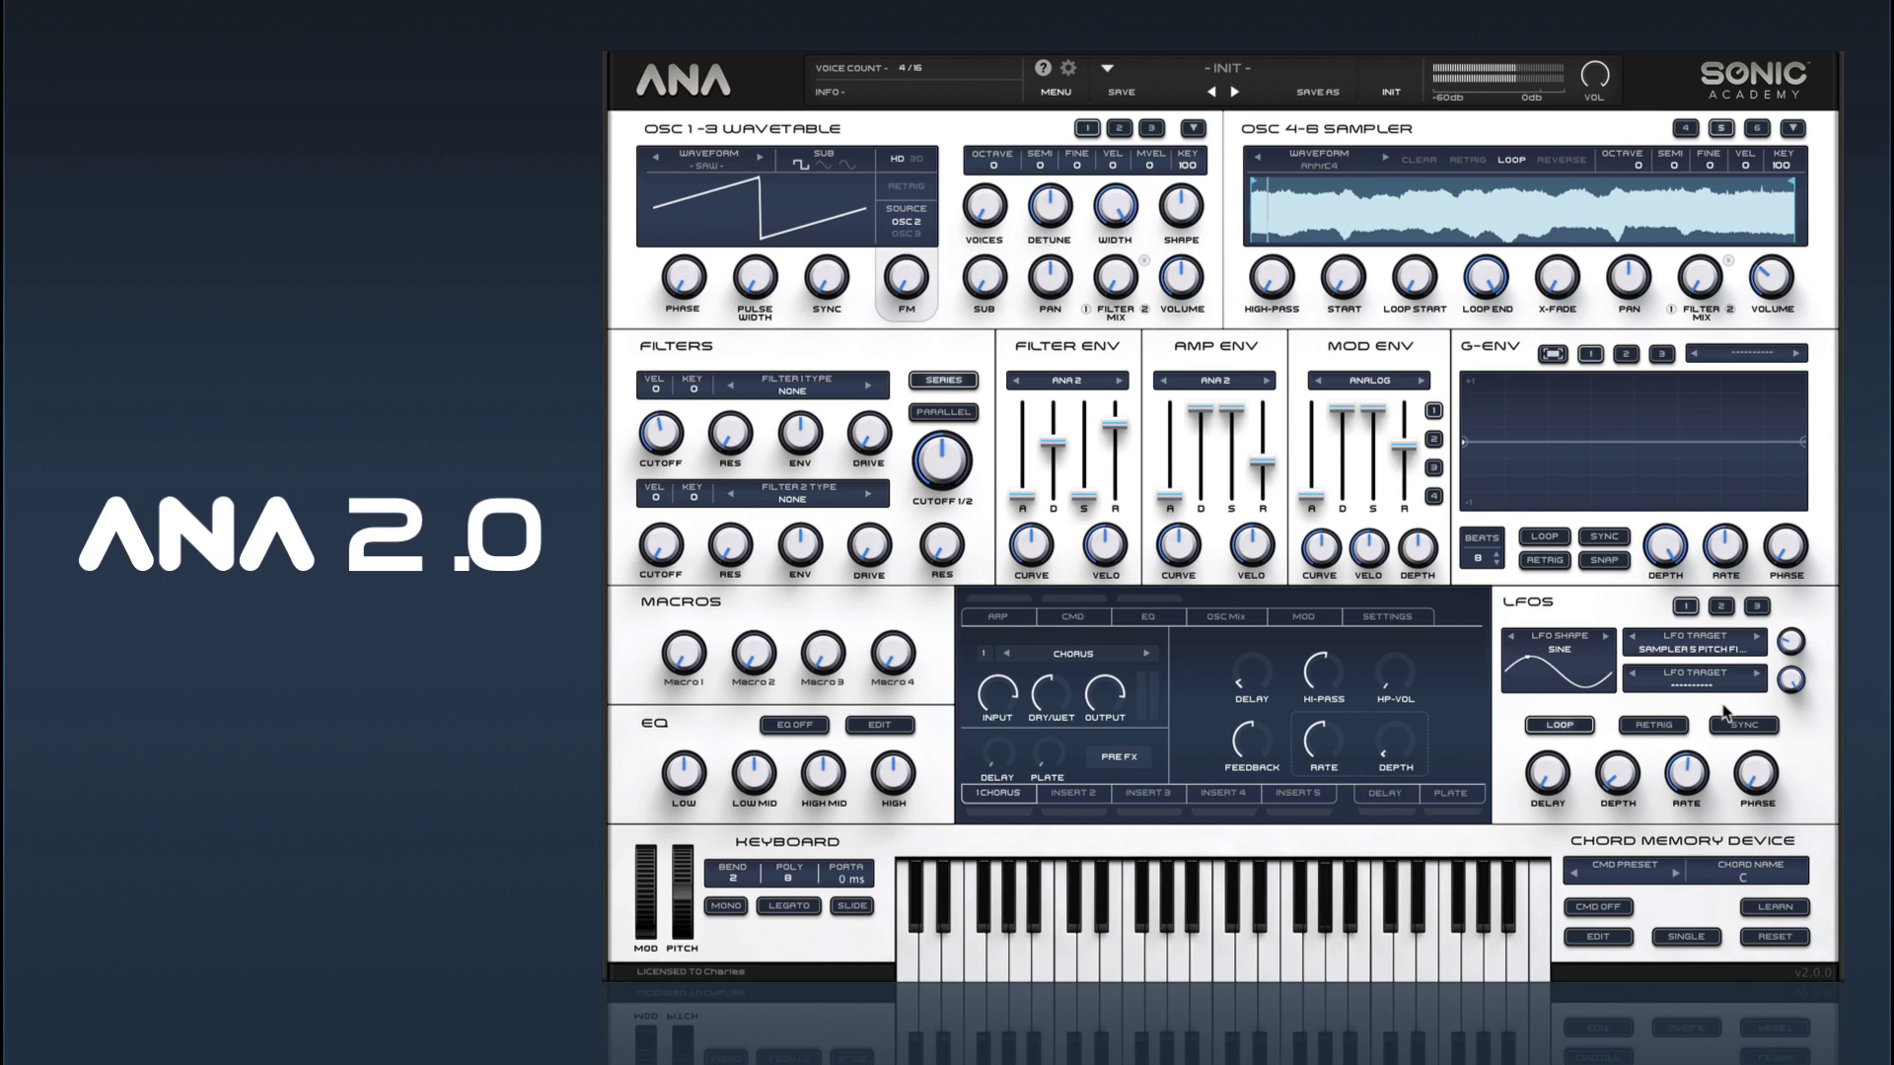
drag(1682, 781, 1681, 782)
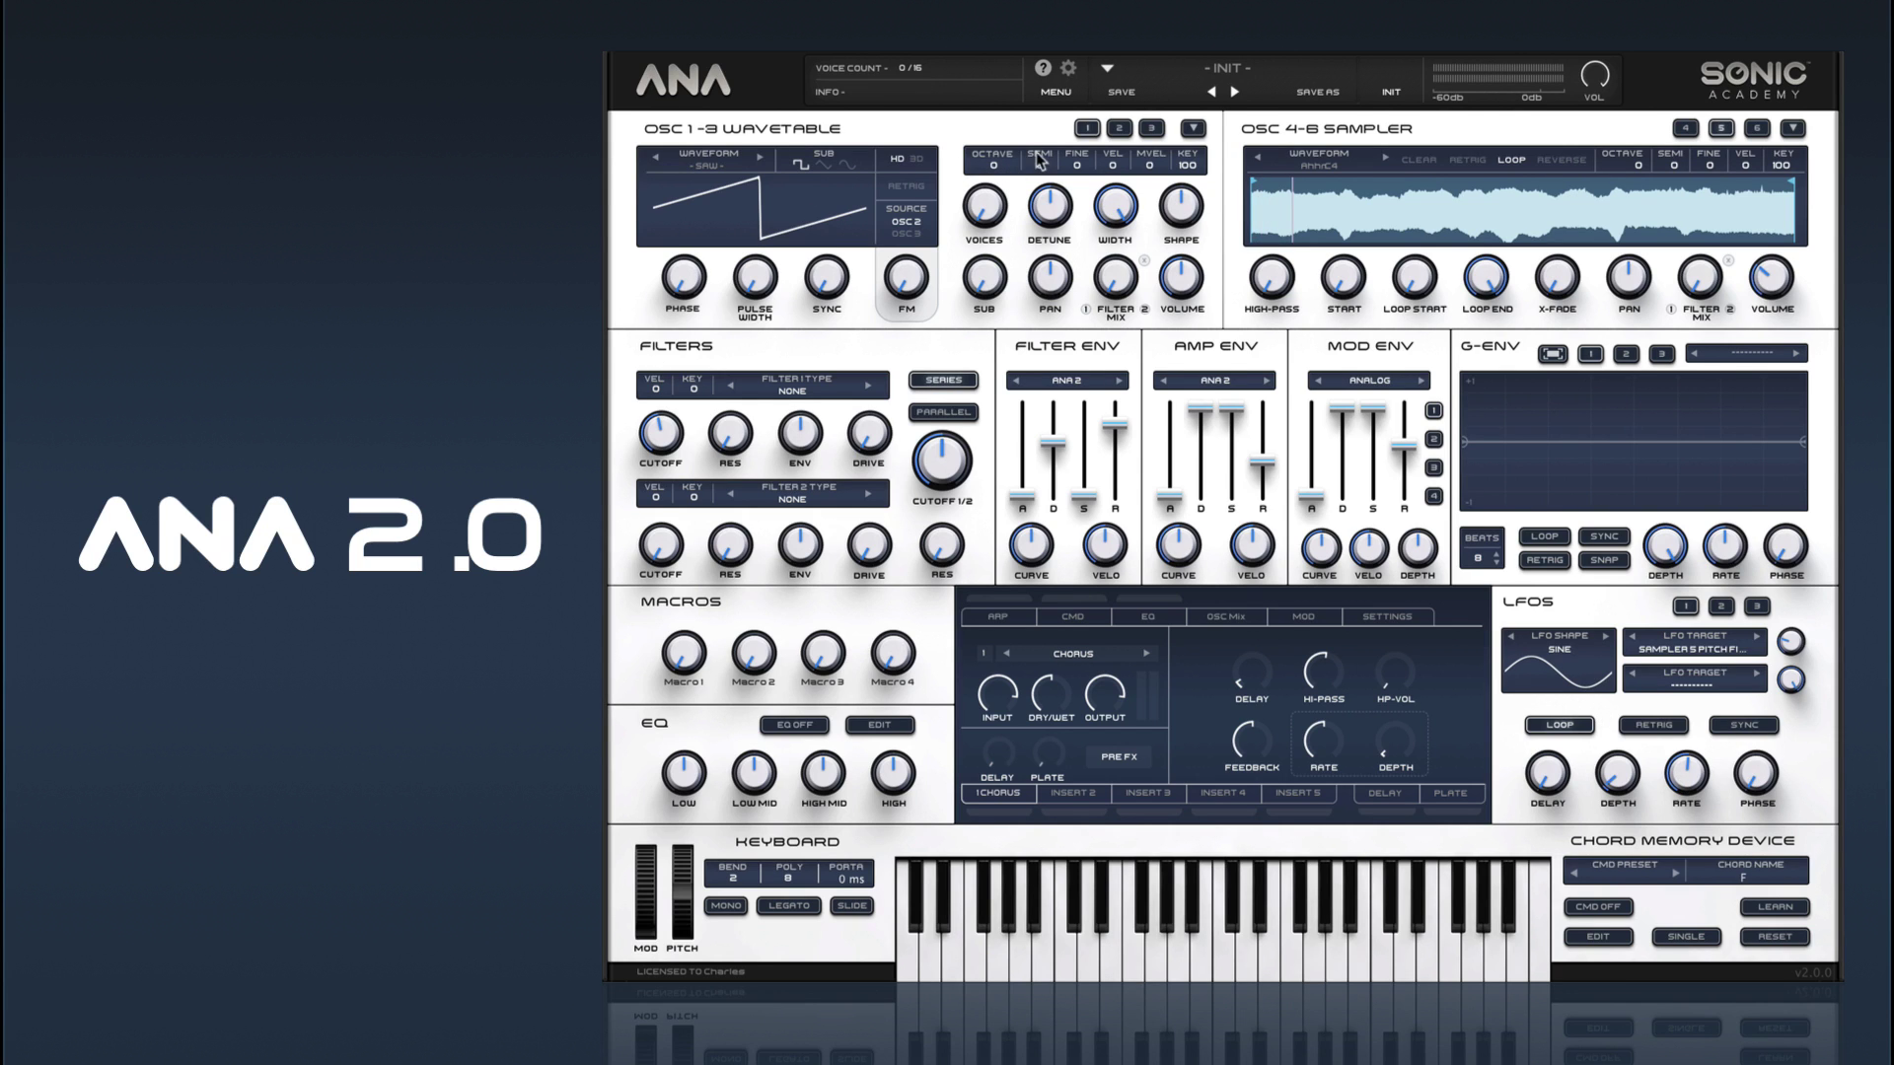
drag(985, 209, 984, 229)
drag(1180, 279, 1168, 384)
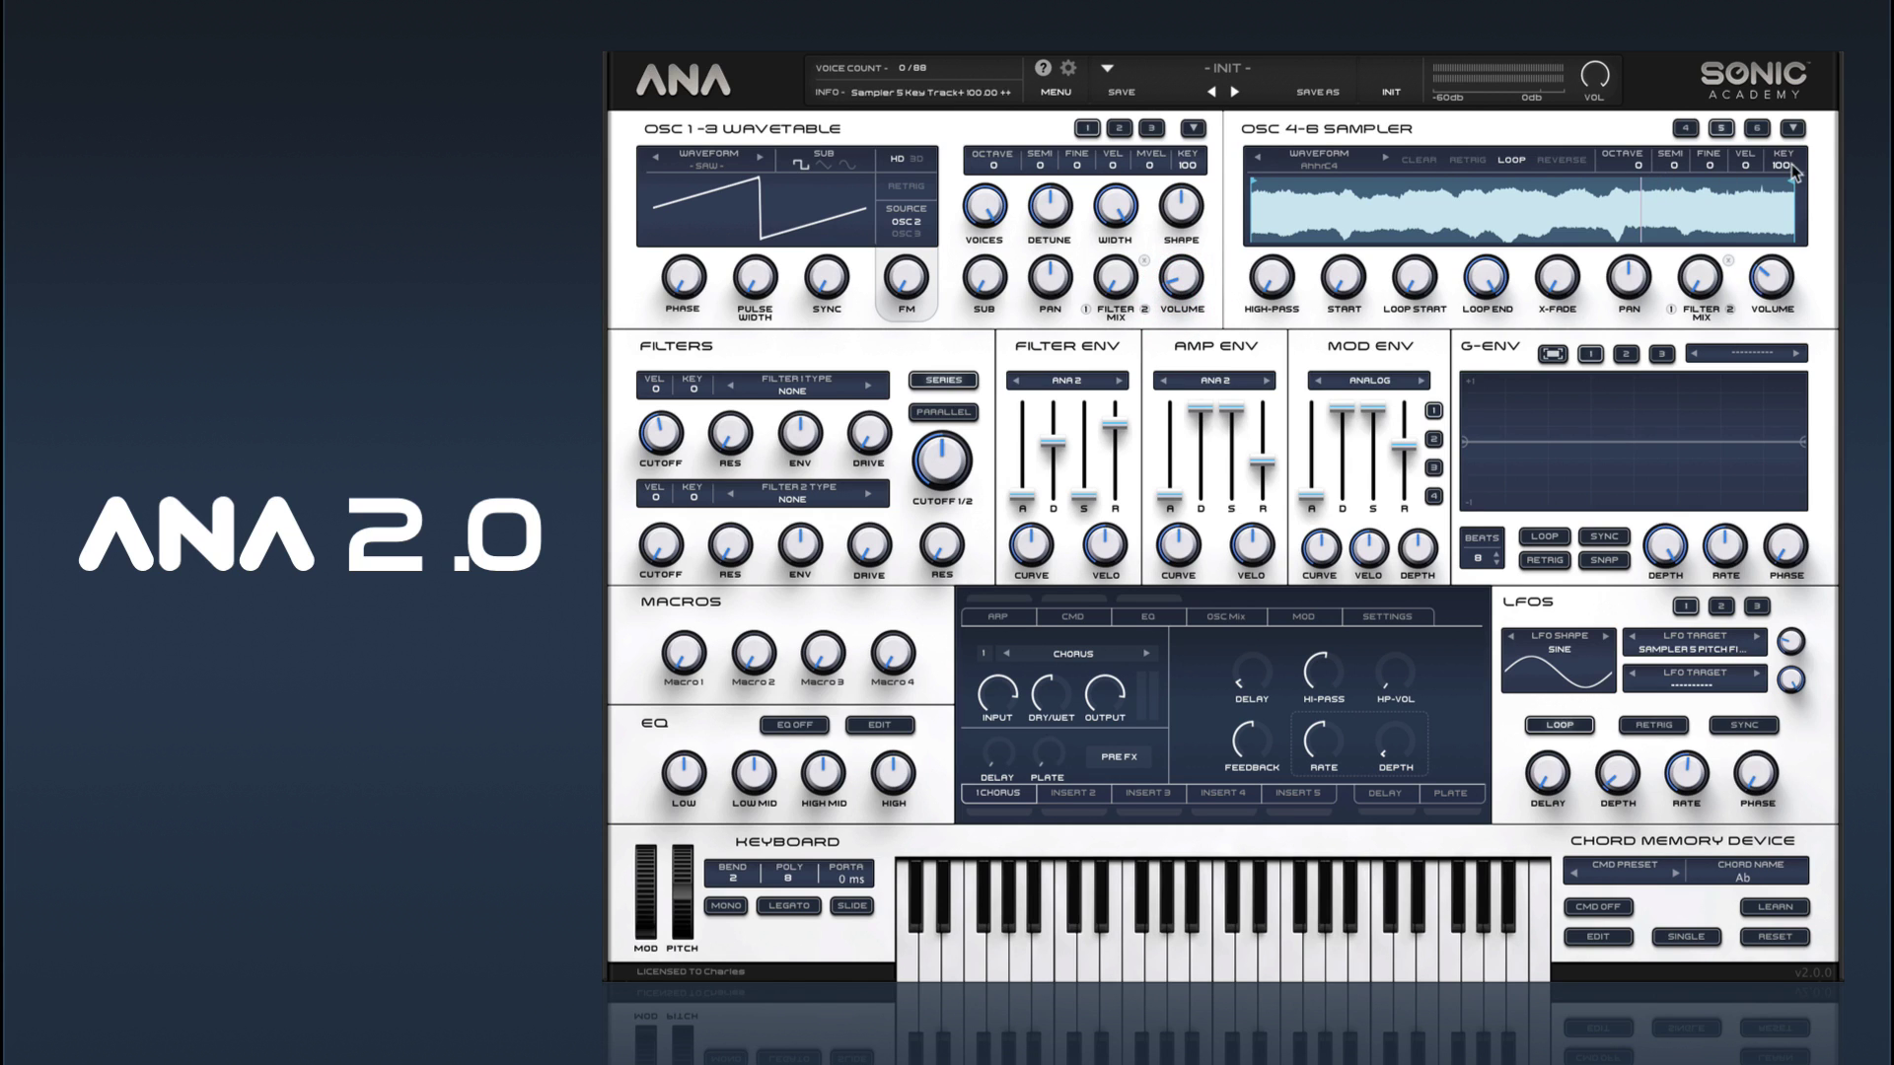
Step: Switch to Sampler 6, load Angklung_F#2, and bring up the oscillator mix levels
click(1758, 130)
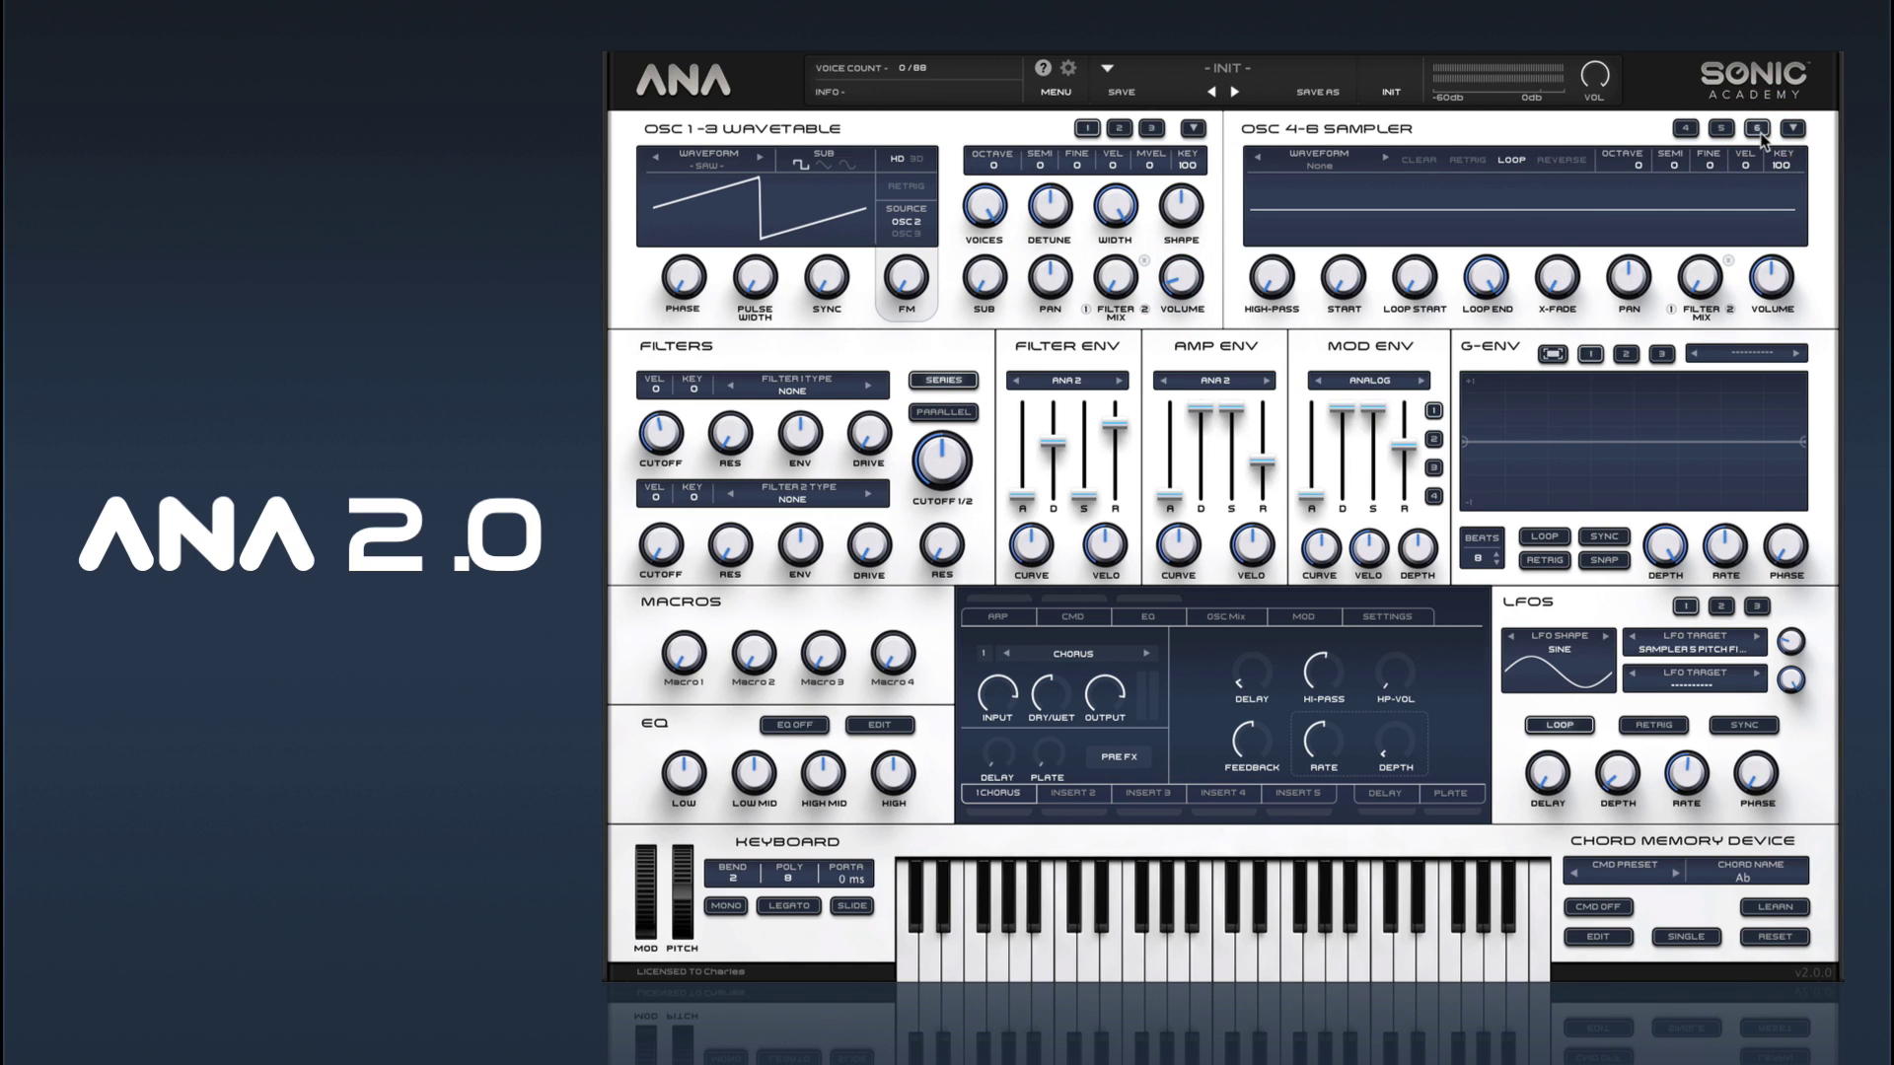
click(1325, 162)
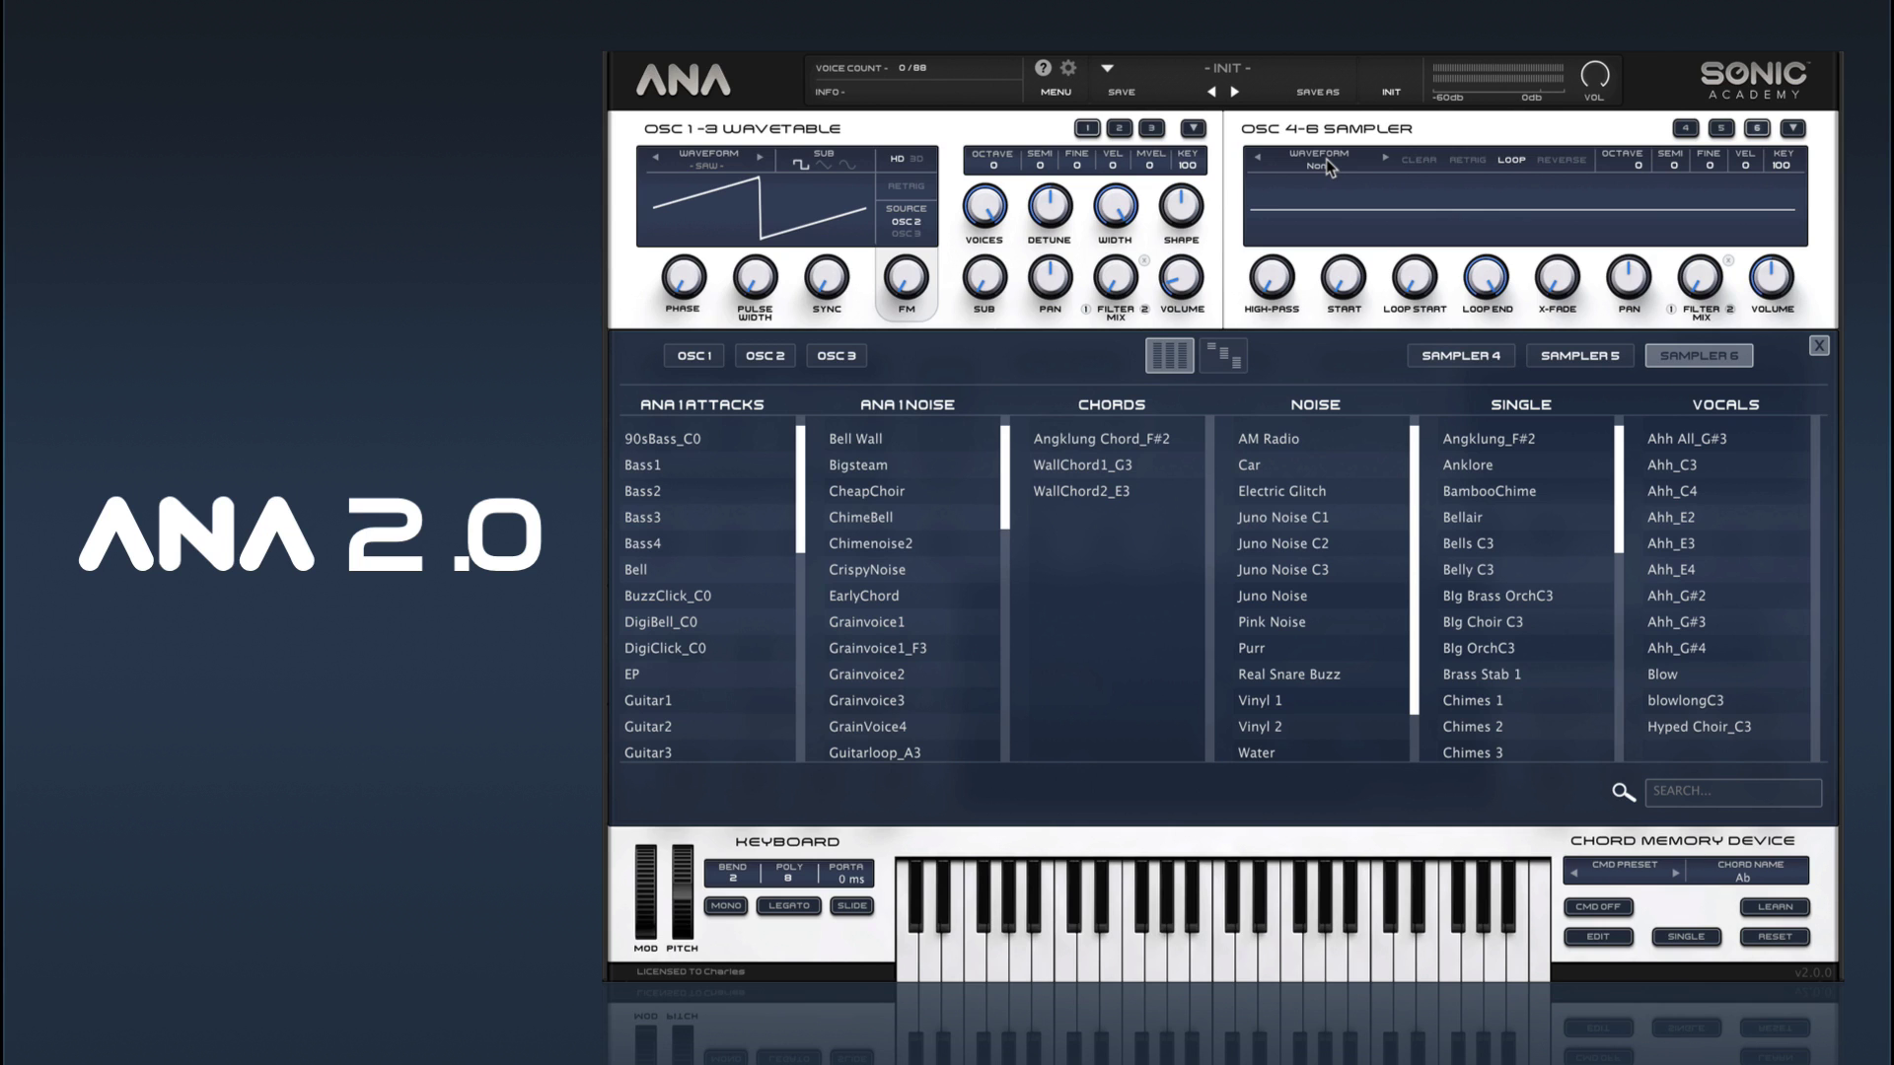
click(1489, 438)
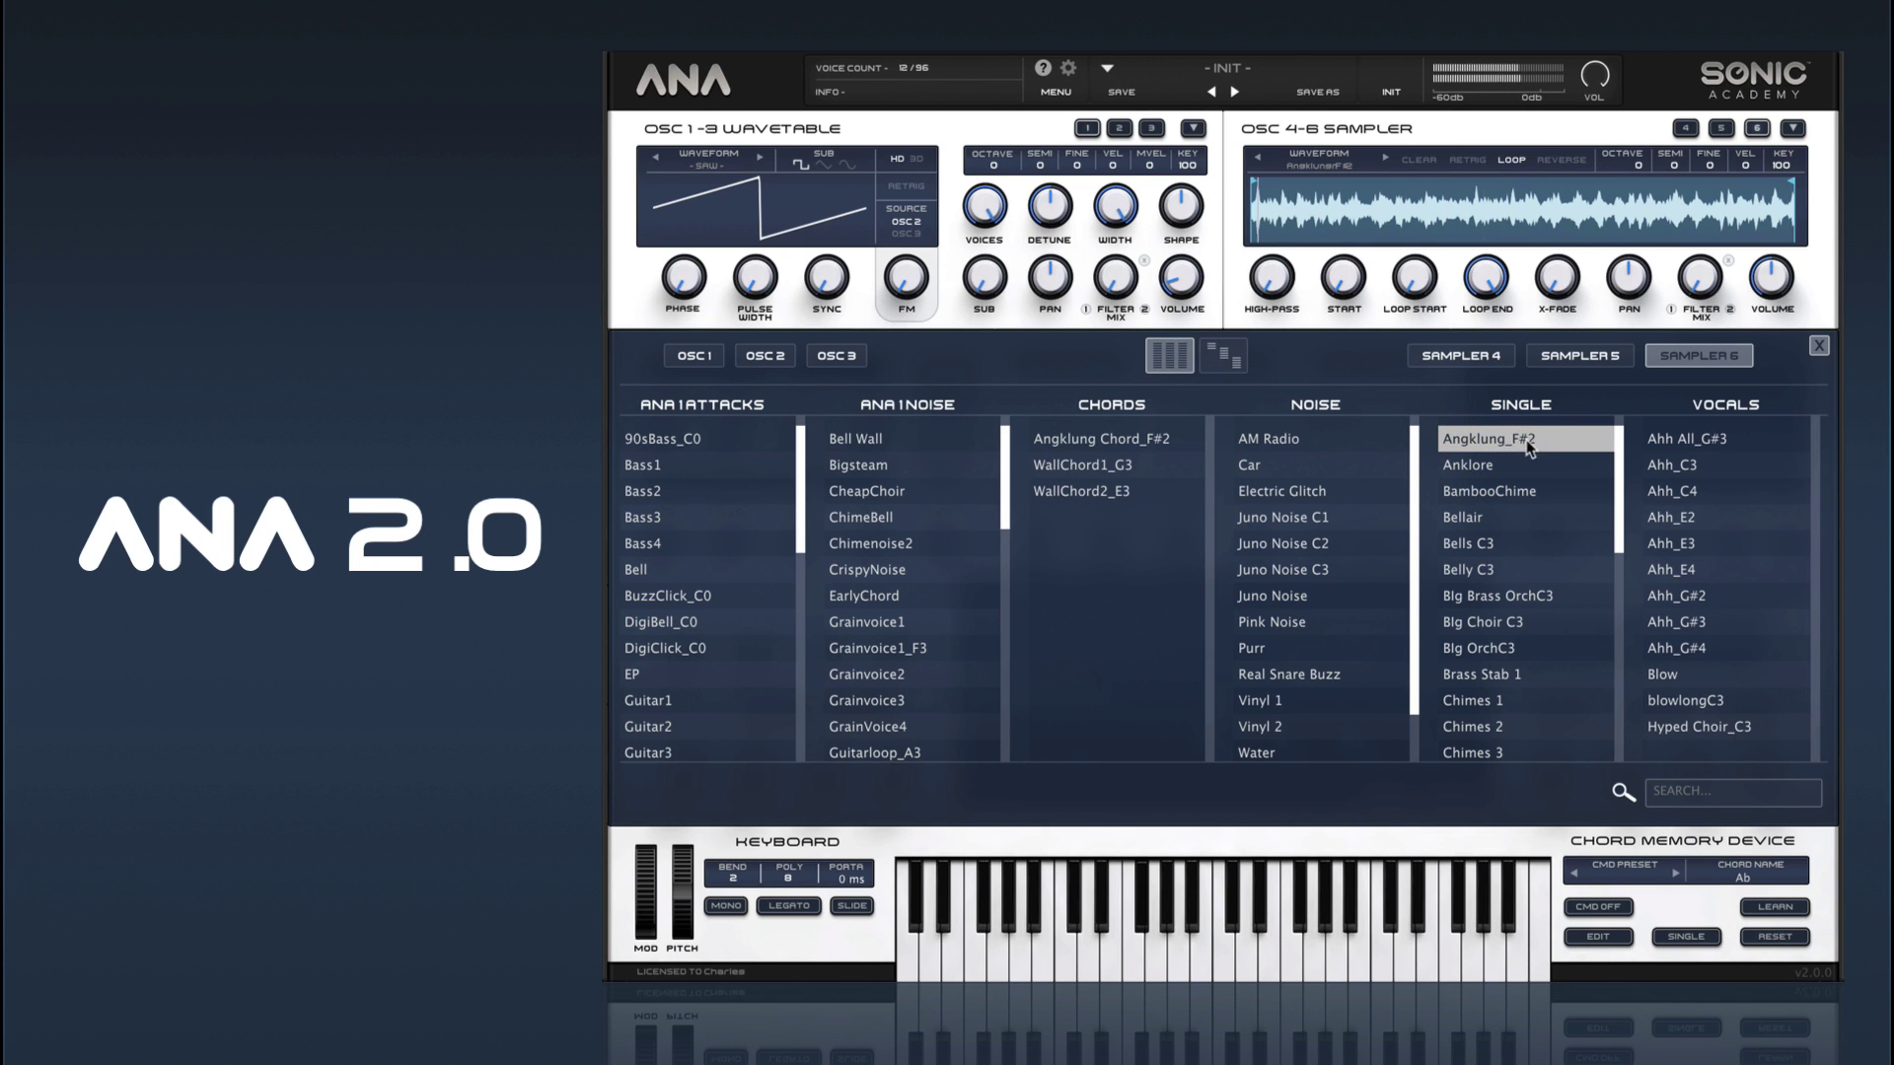
click(1819, 347)
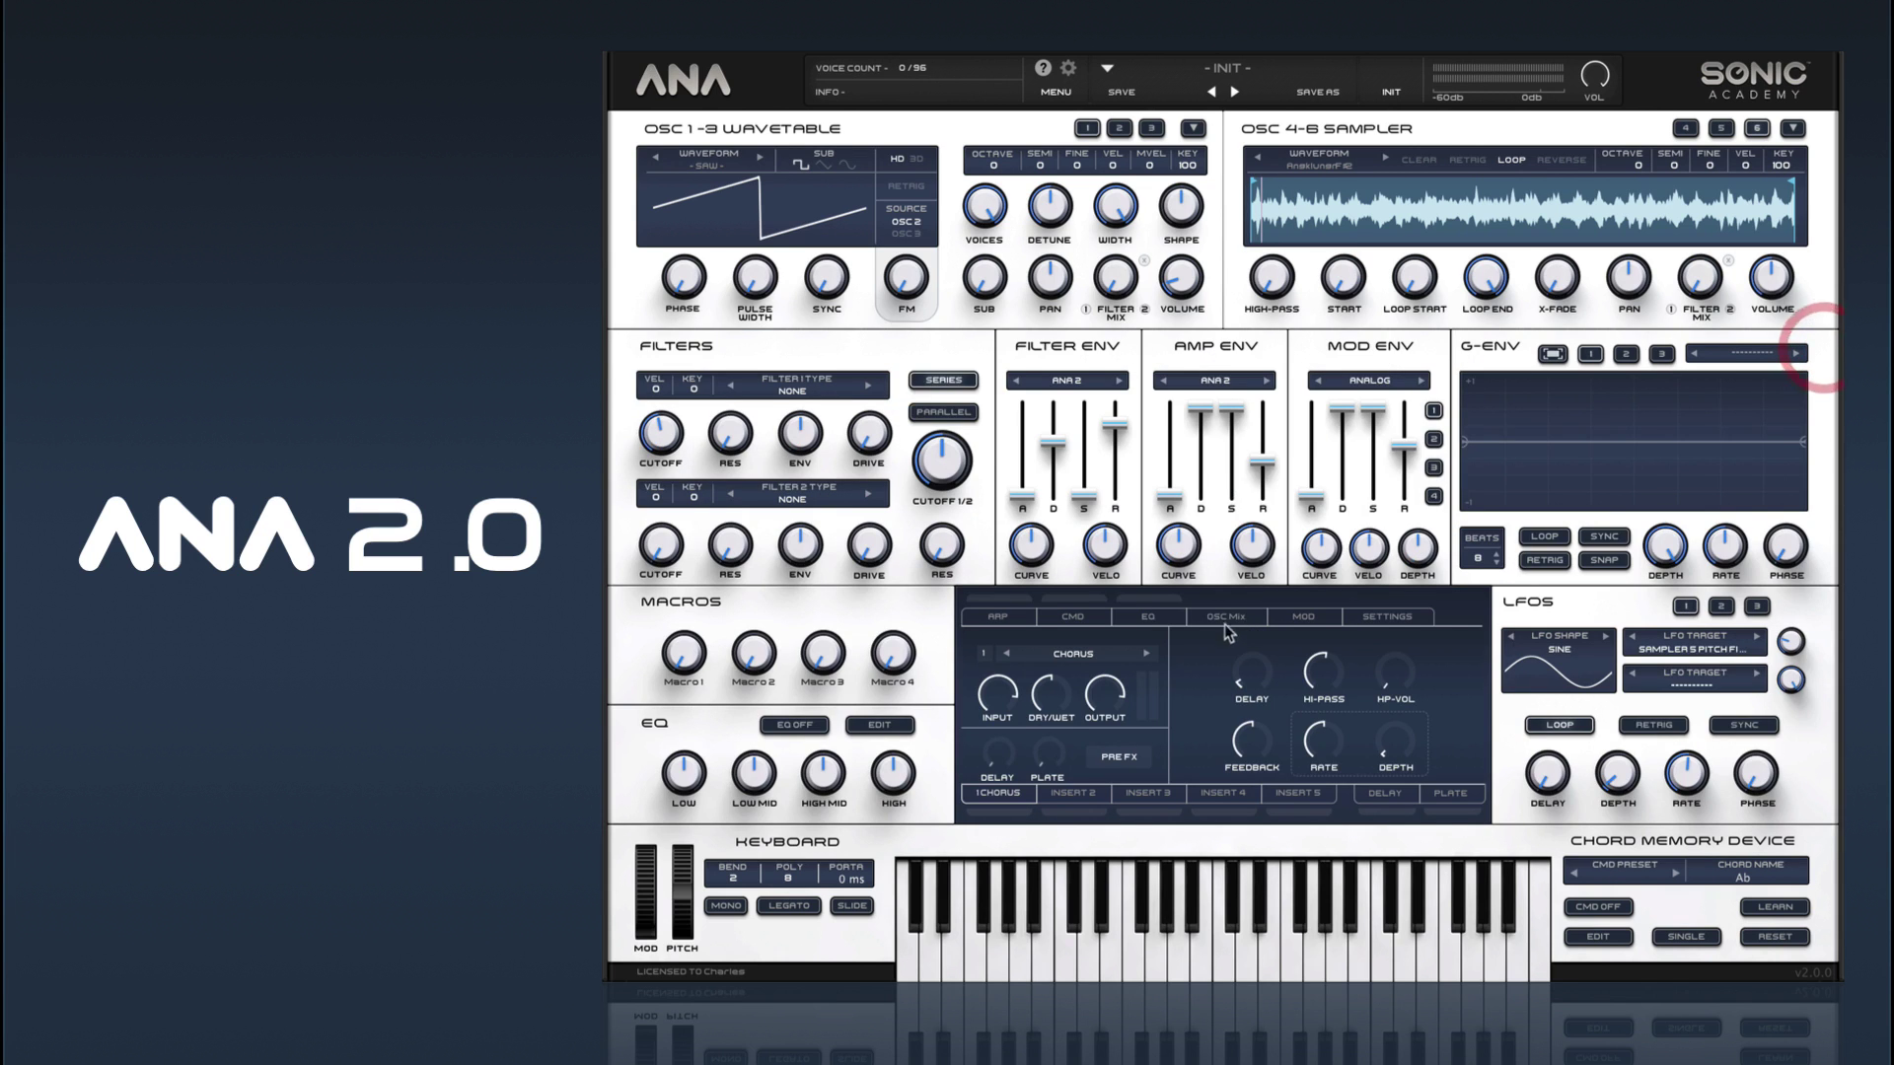
click(1226, 616)
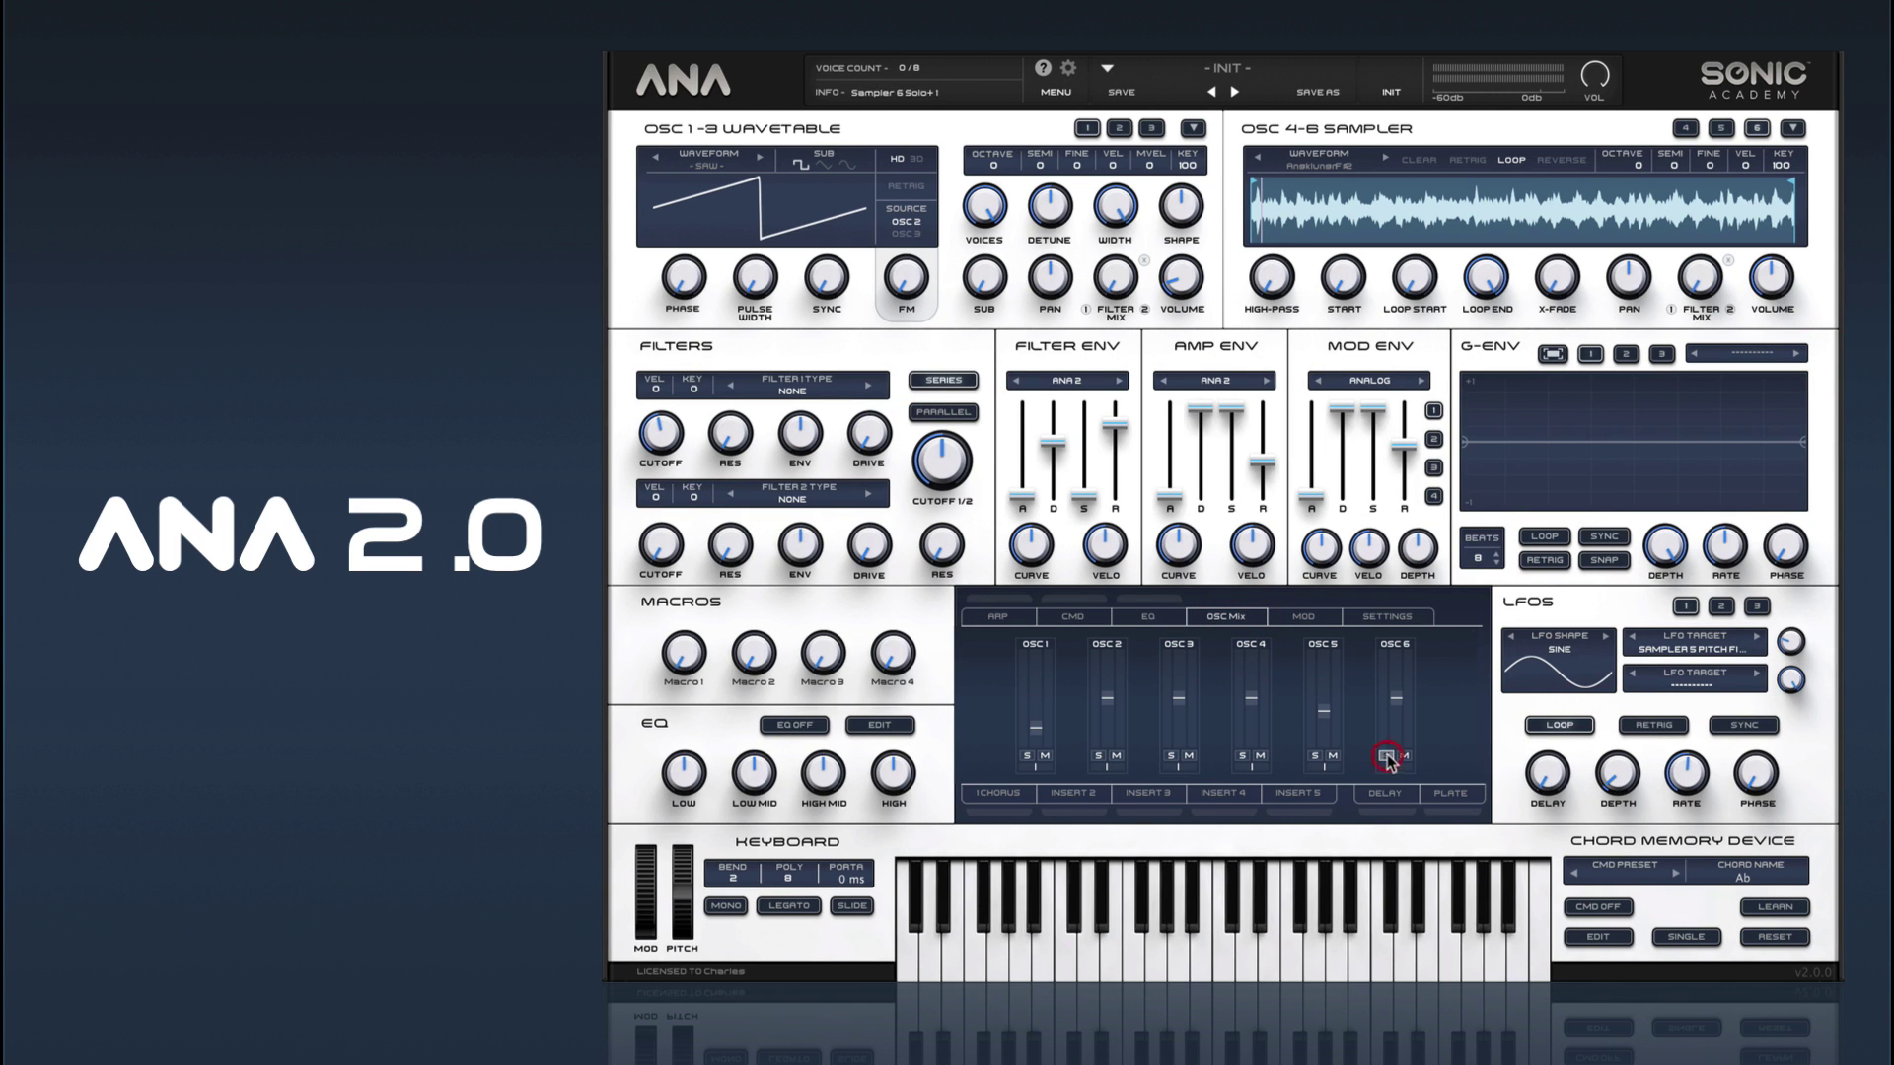
Step: Audition Single samples from Anklore through Brass Stab 1 on Sampler 6
click(1301, 165)
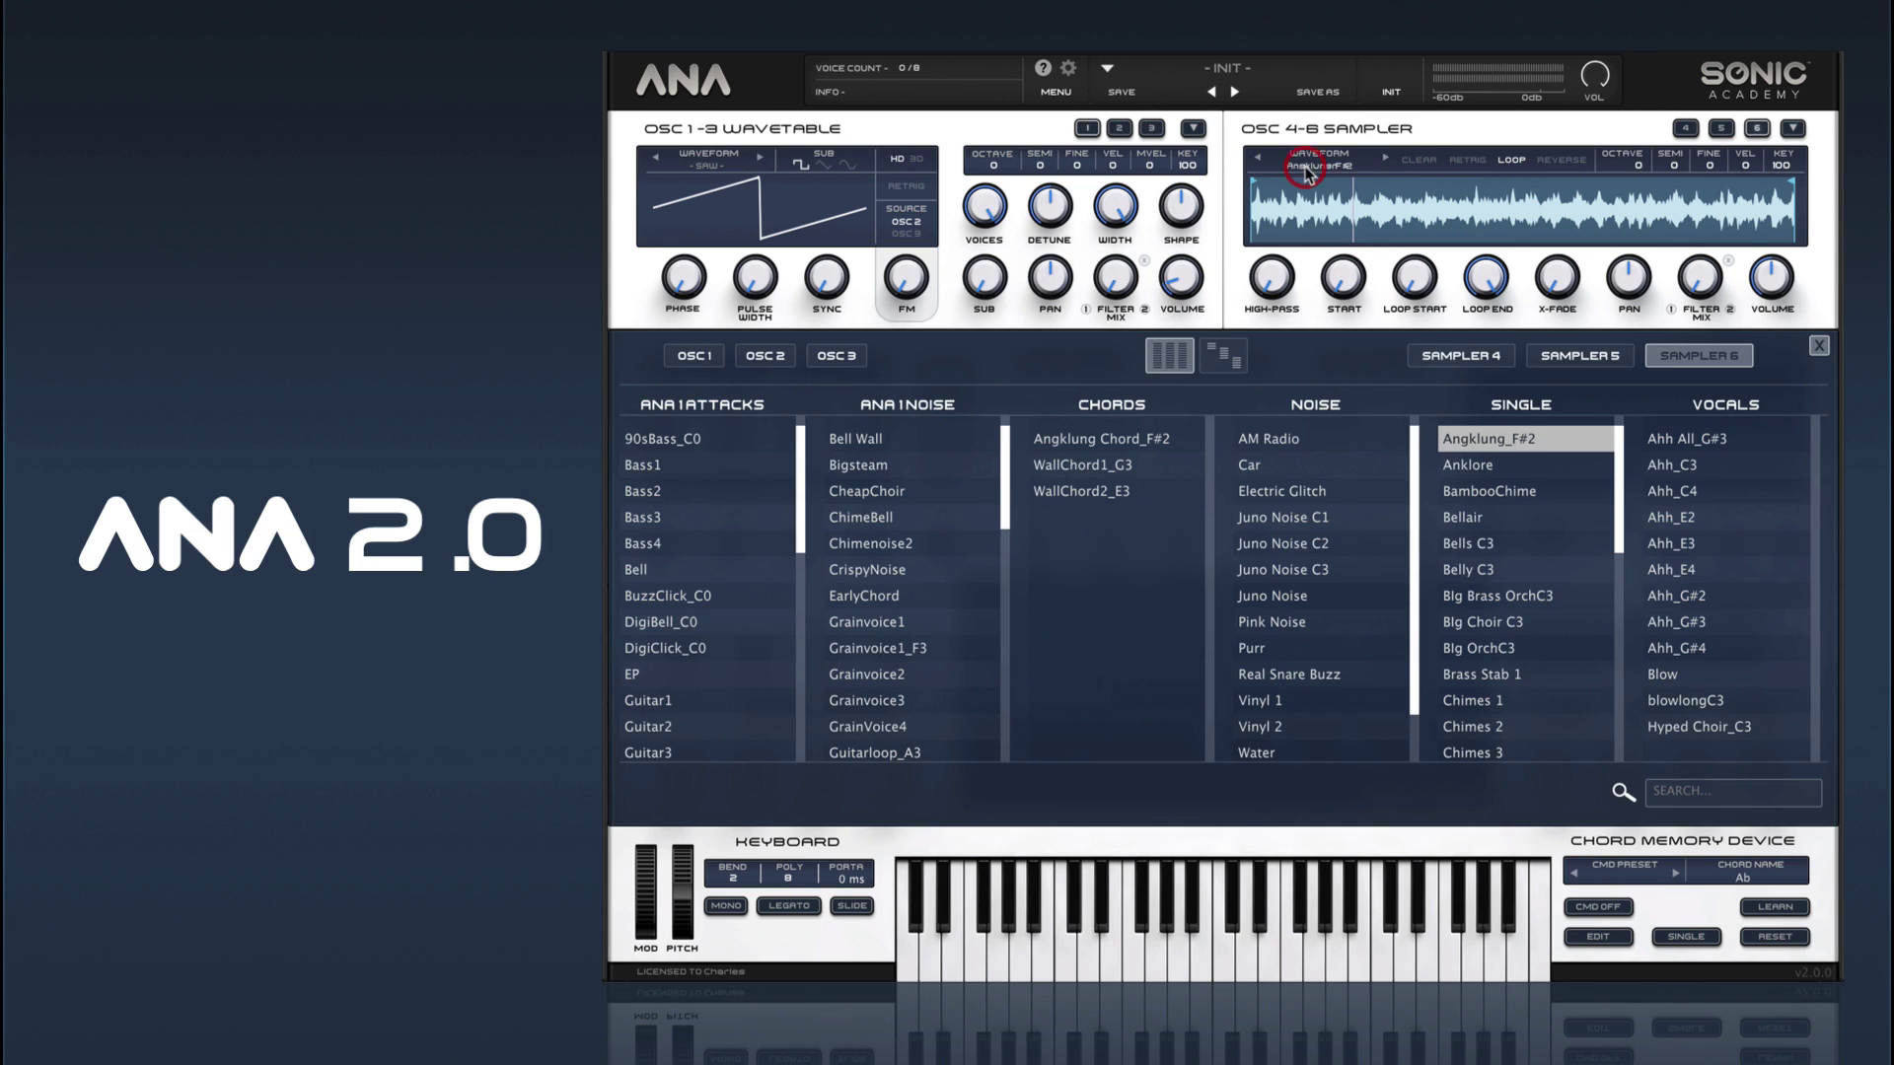
click(1467, 475)
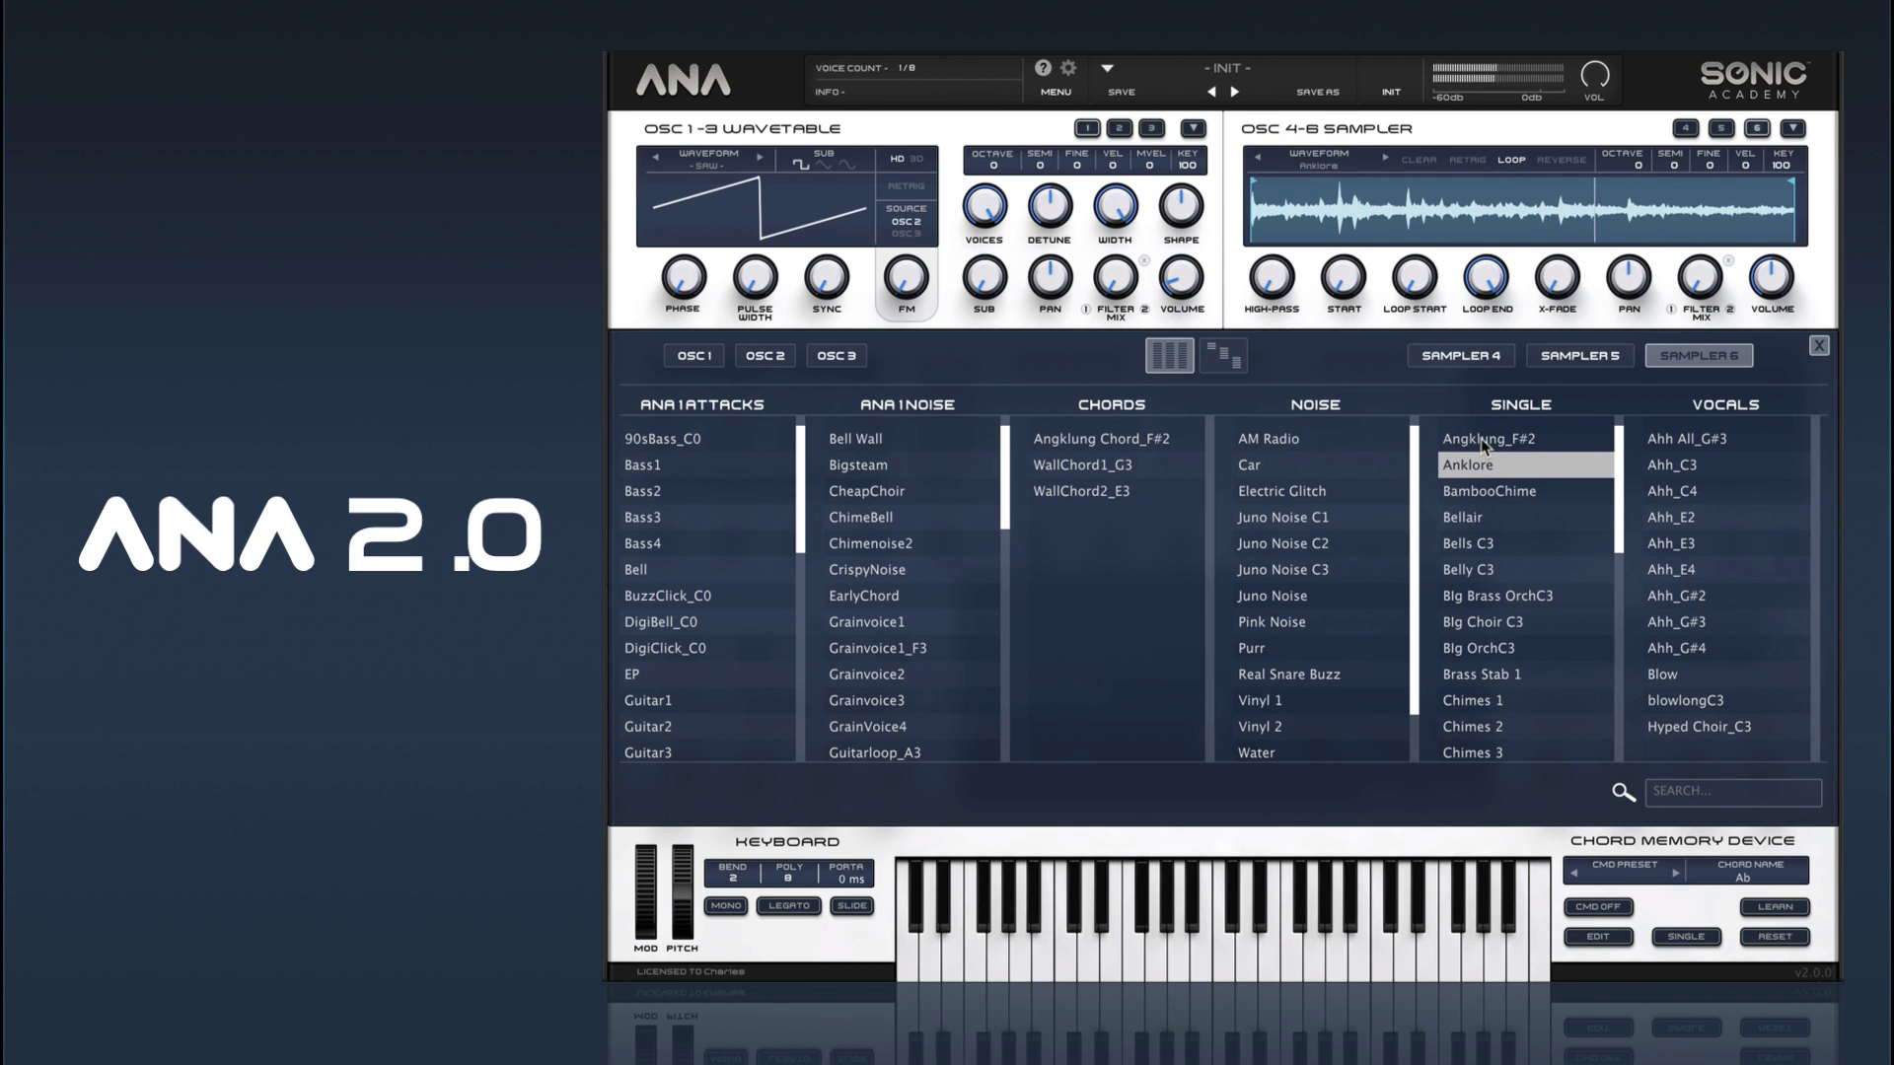
click(1481, 438)
click(1487, 494)
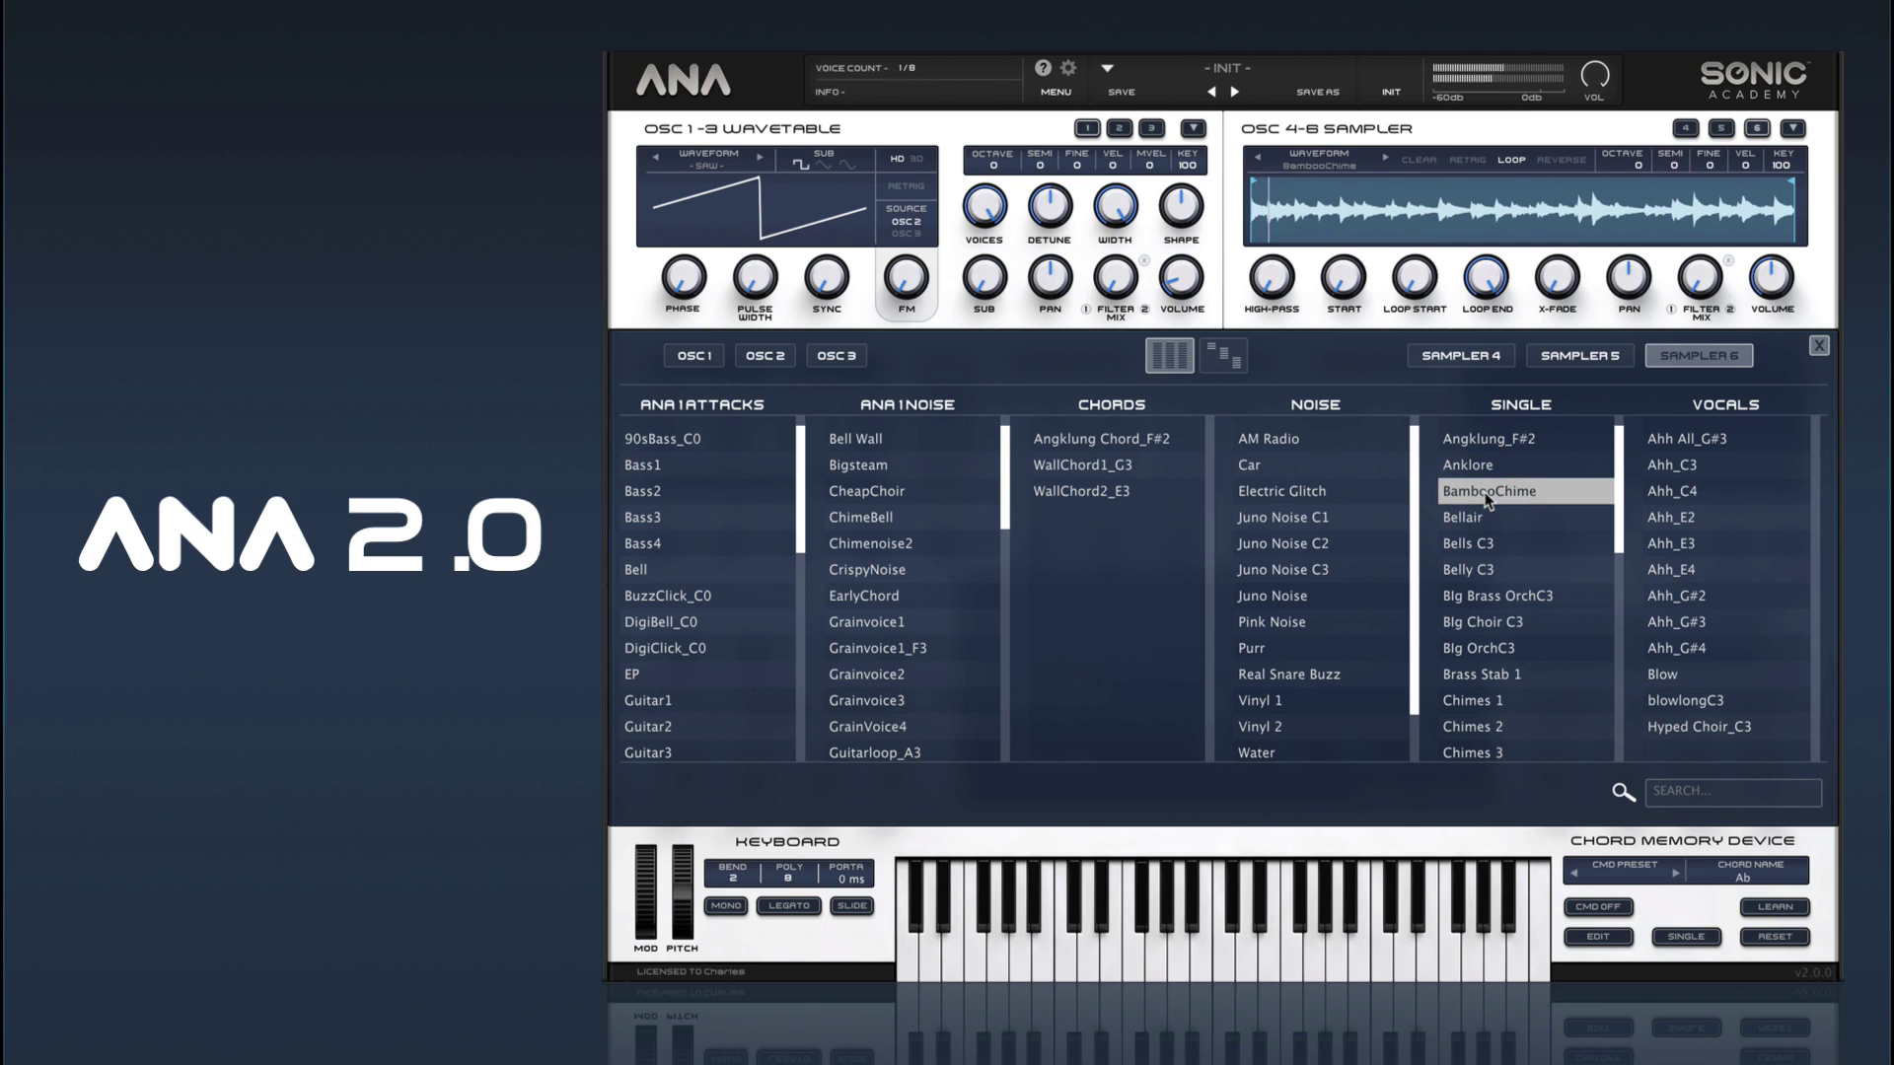
click(1472, 517)
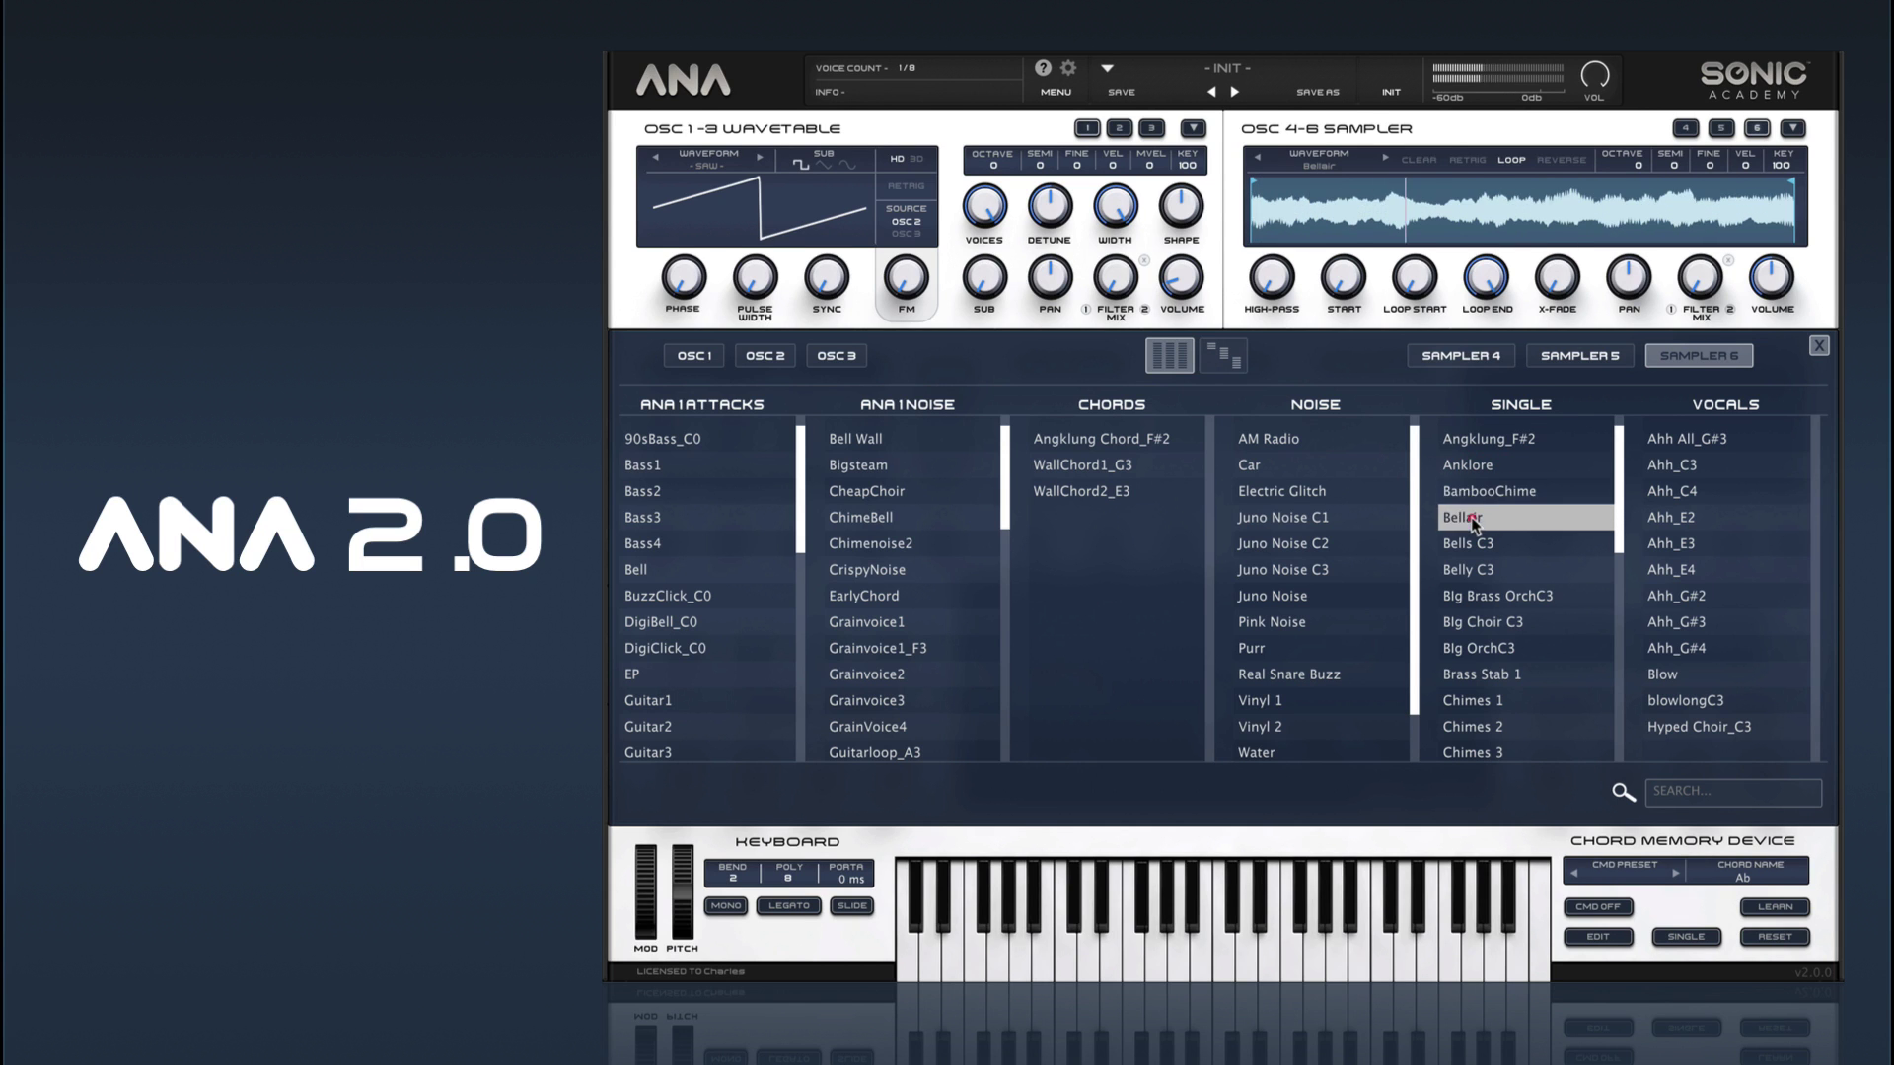
click(1482, 546)
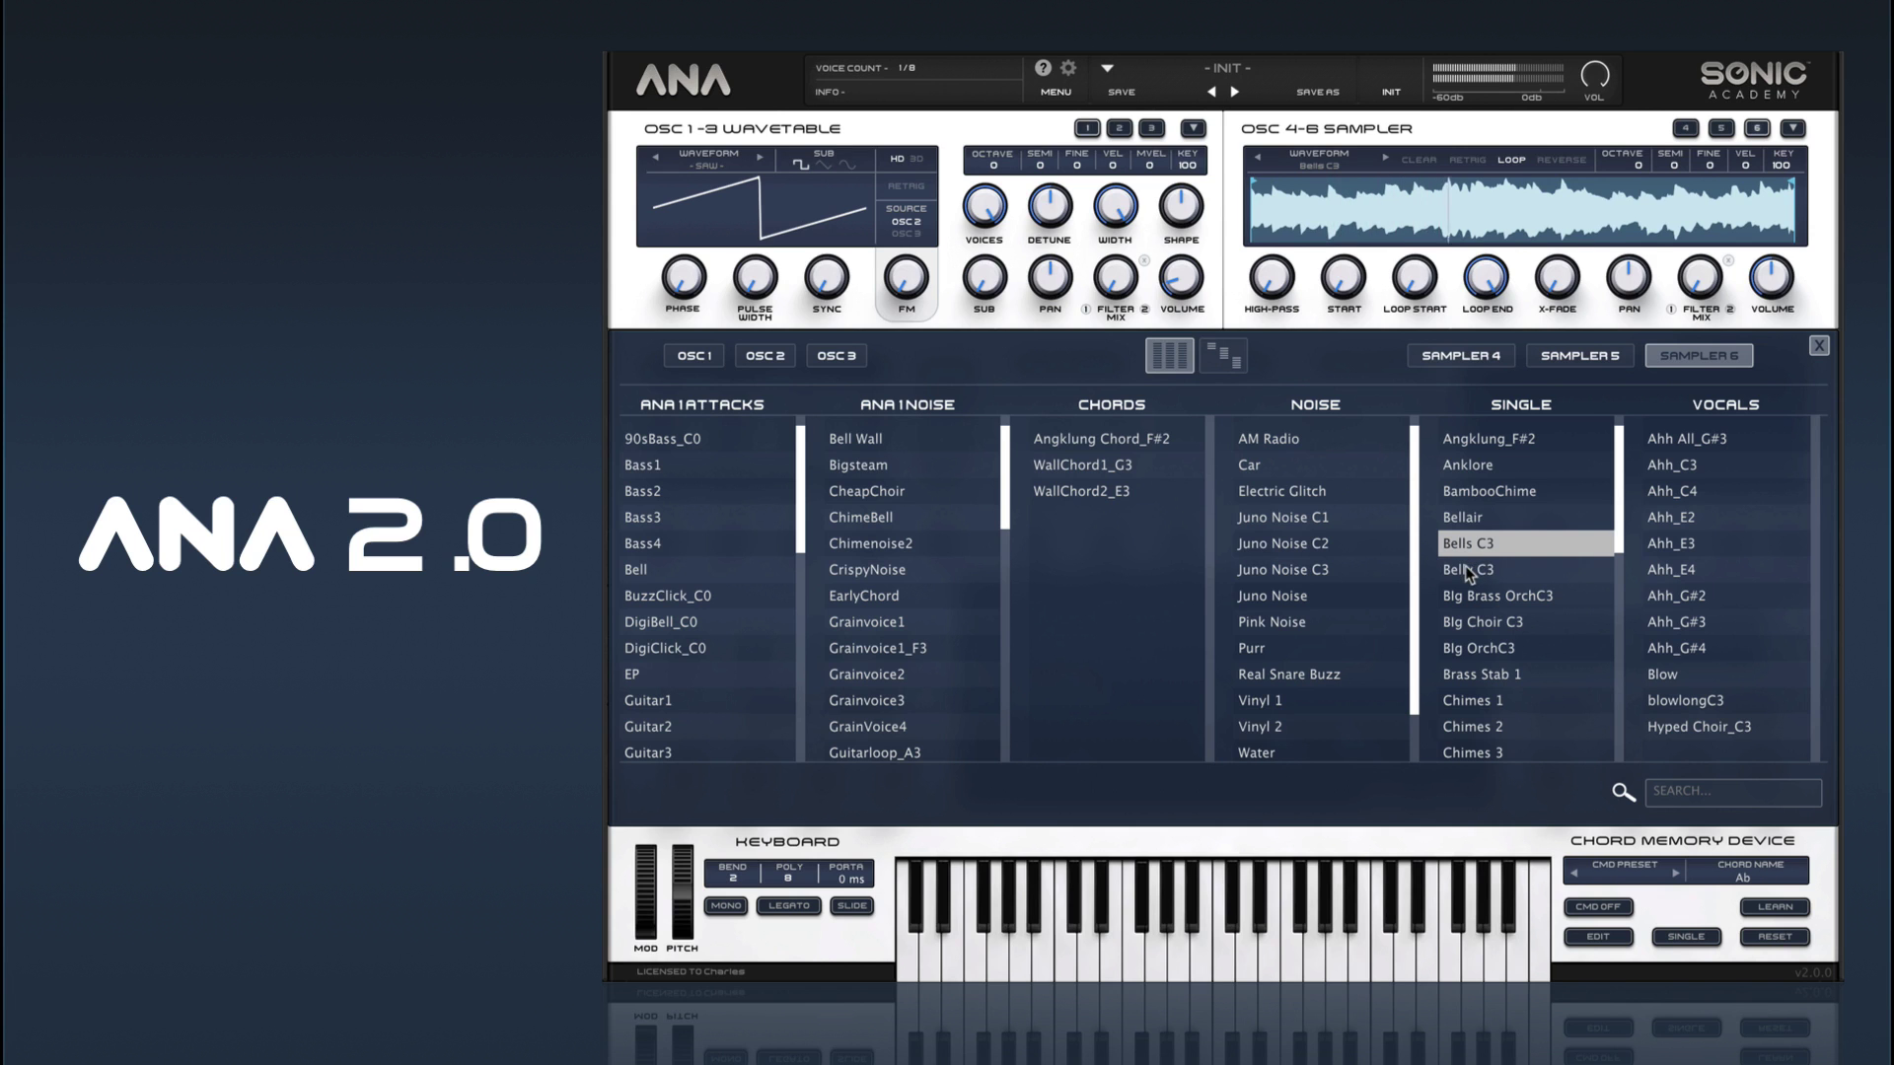
click(1468, 571)
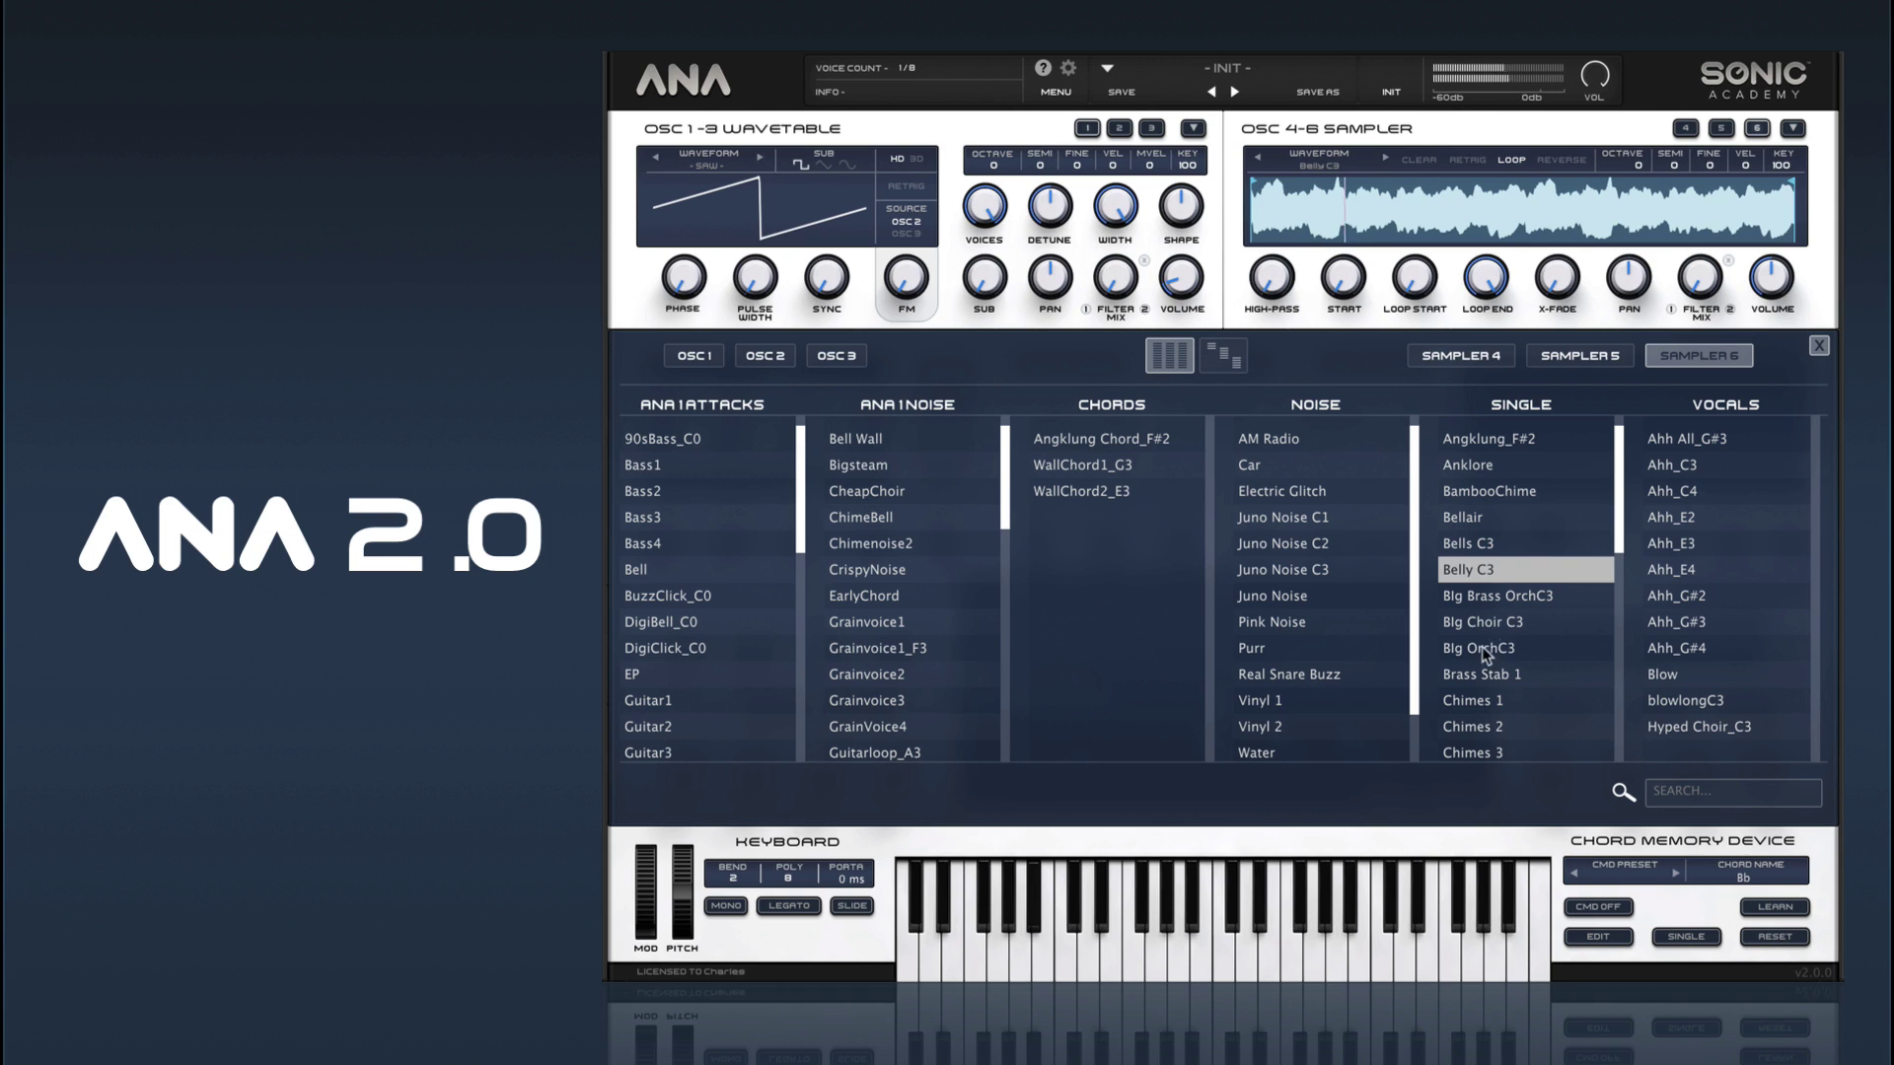
click(1497, 594)
click(1497, 622)
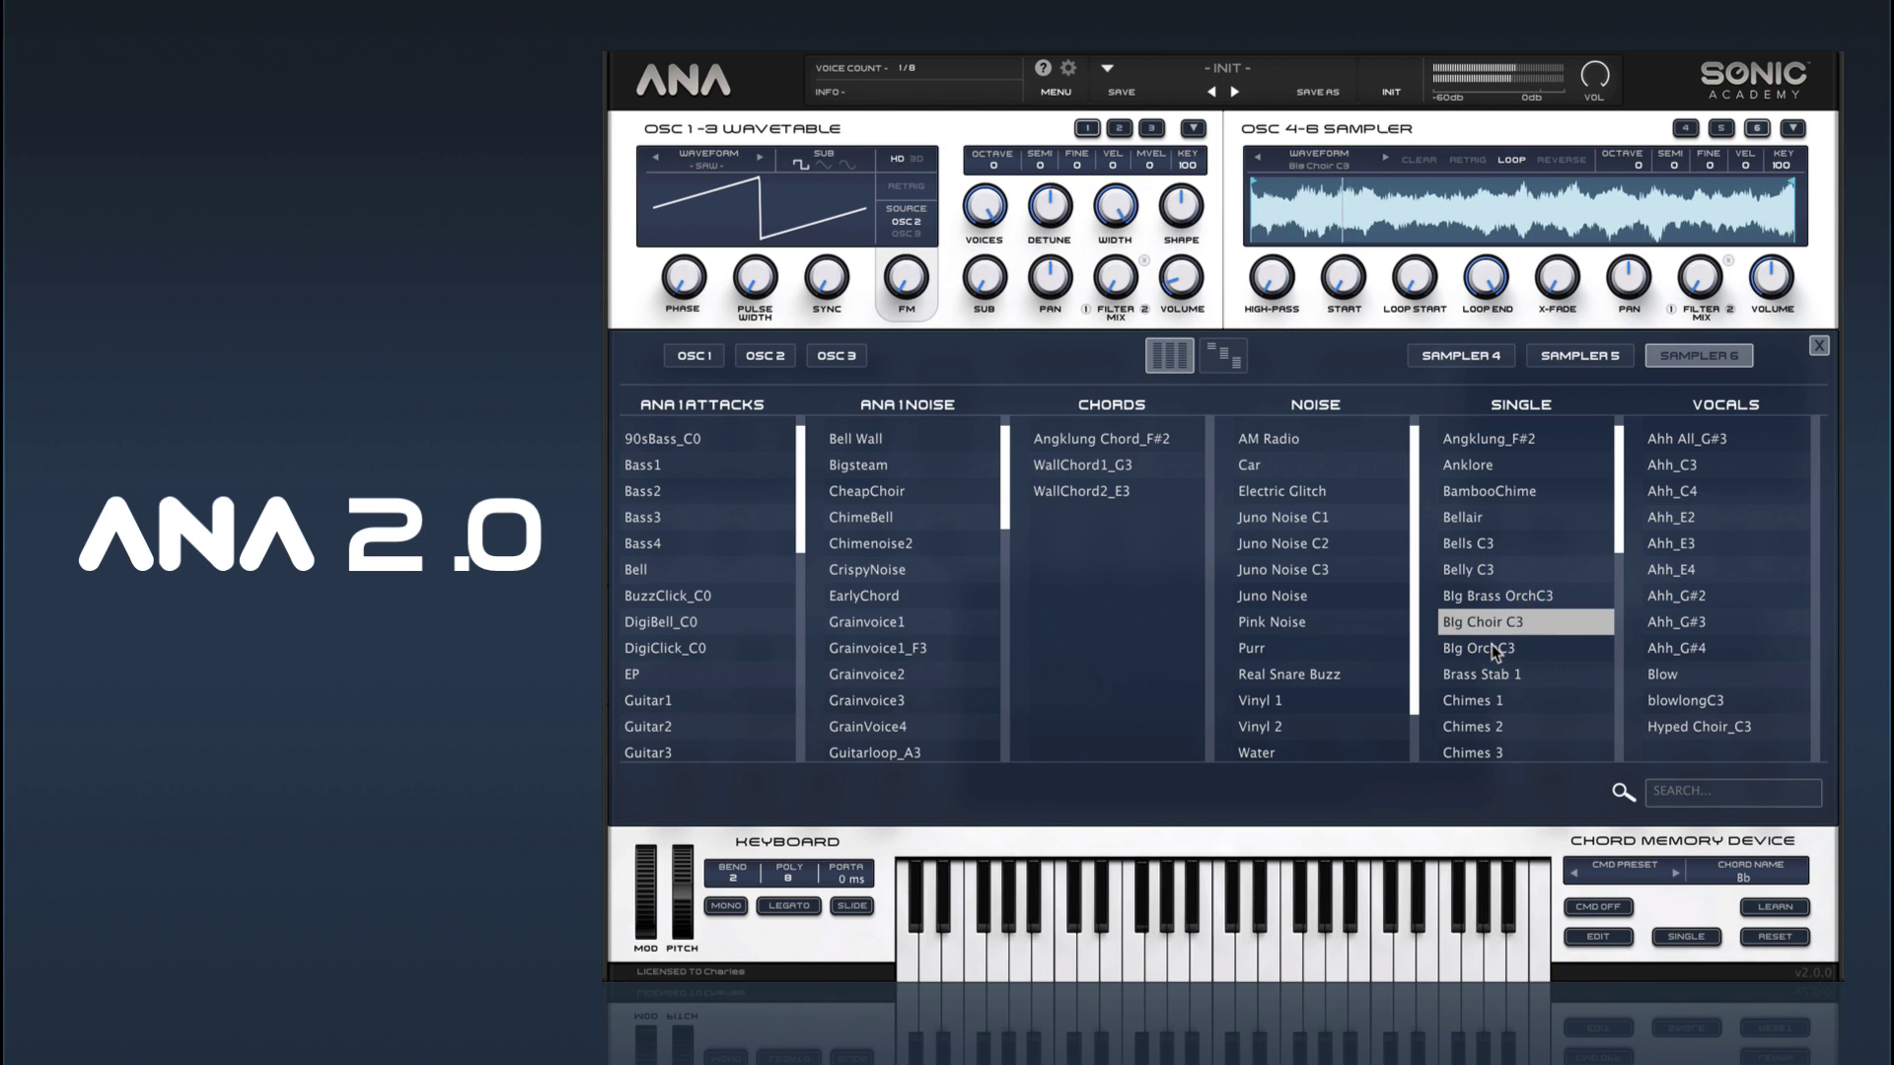
click(1494, 648)
click(1493, 678)
Step: Audition the Chimes 1 to Chimes 7 samples and the next Chimes sample on Sampler 6
scroll(1492, 552, down, 3)
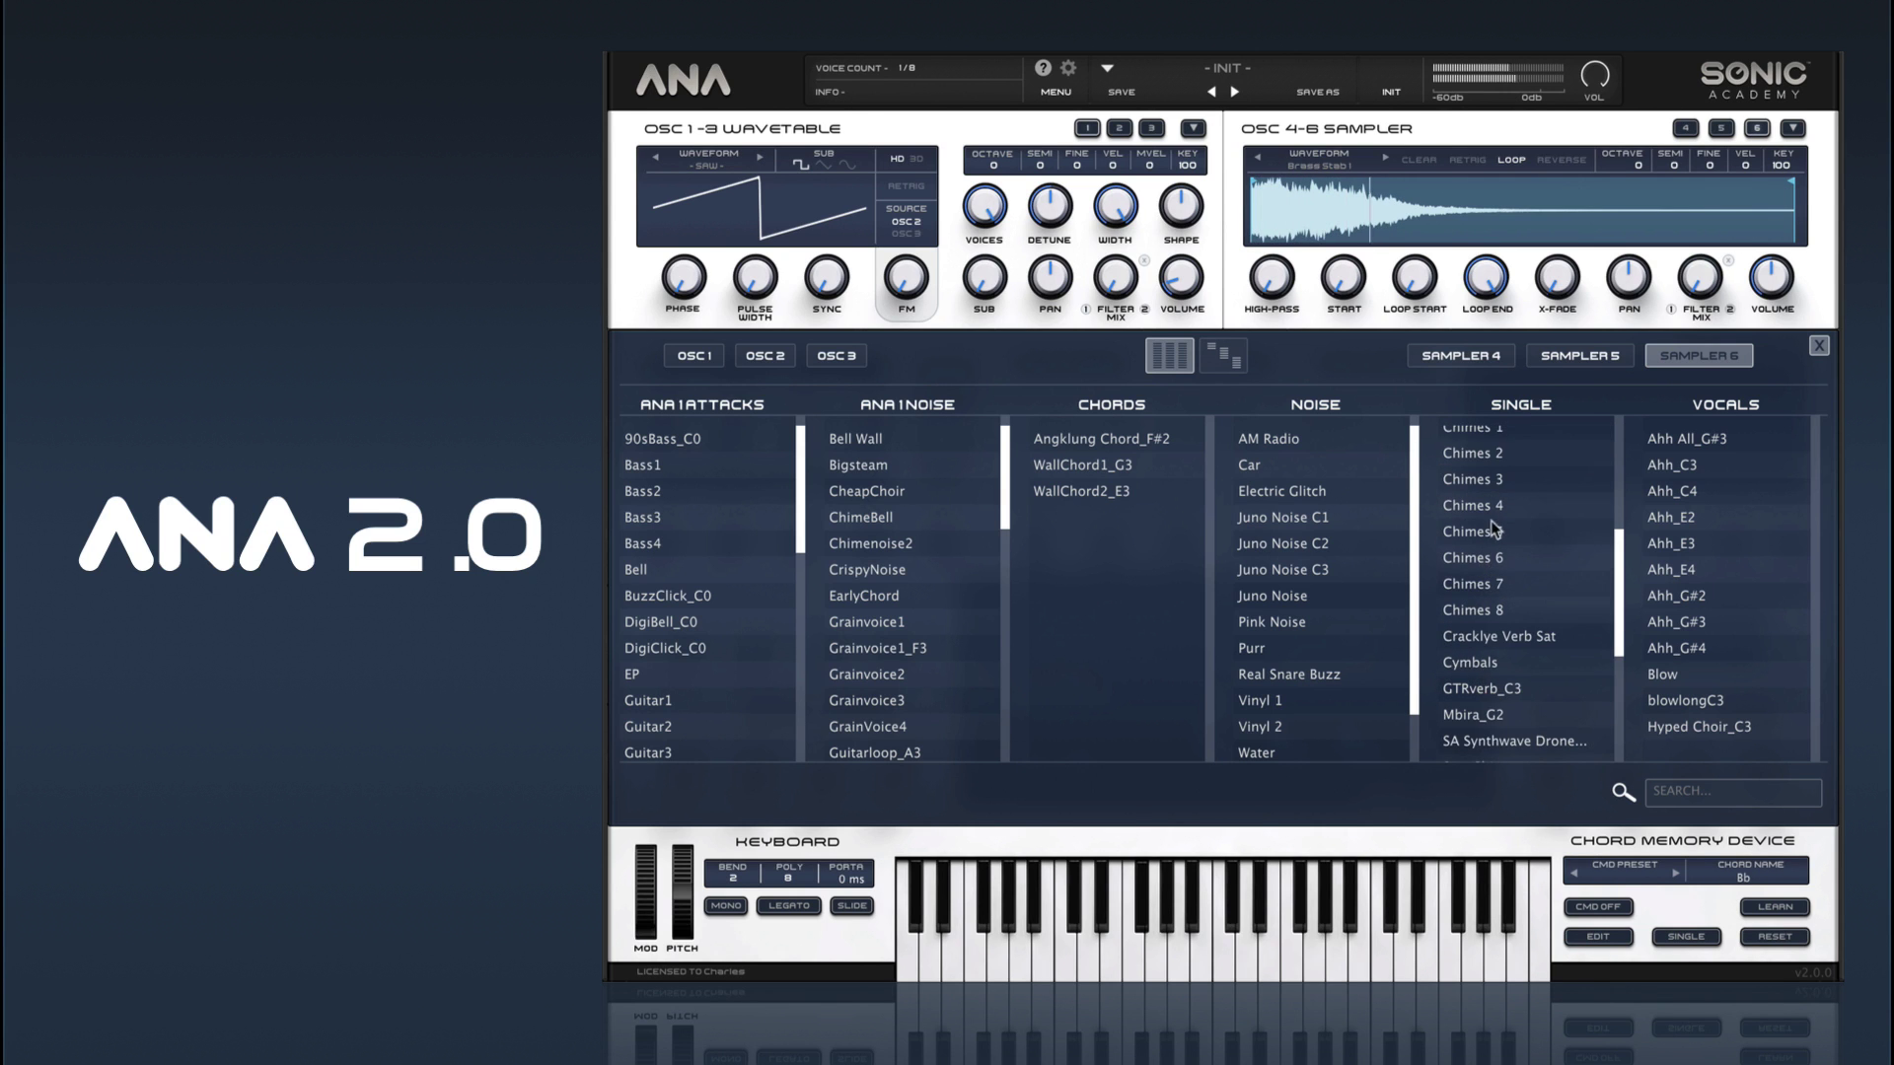
click(1484, 475)
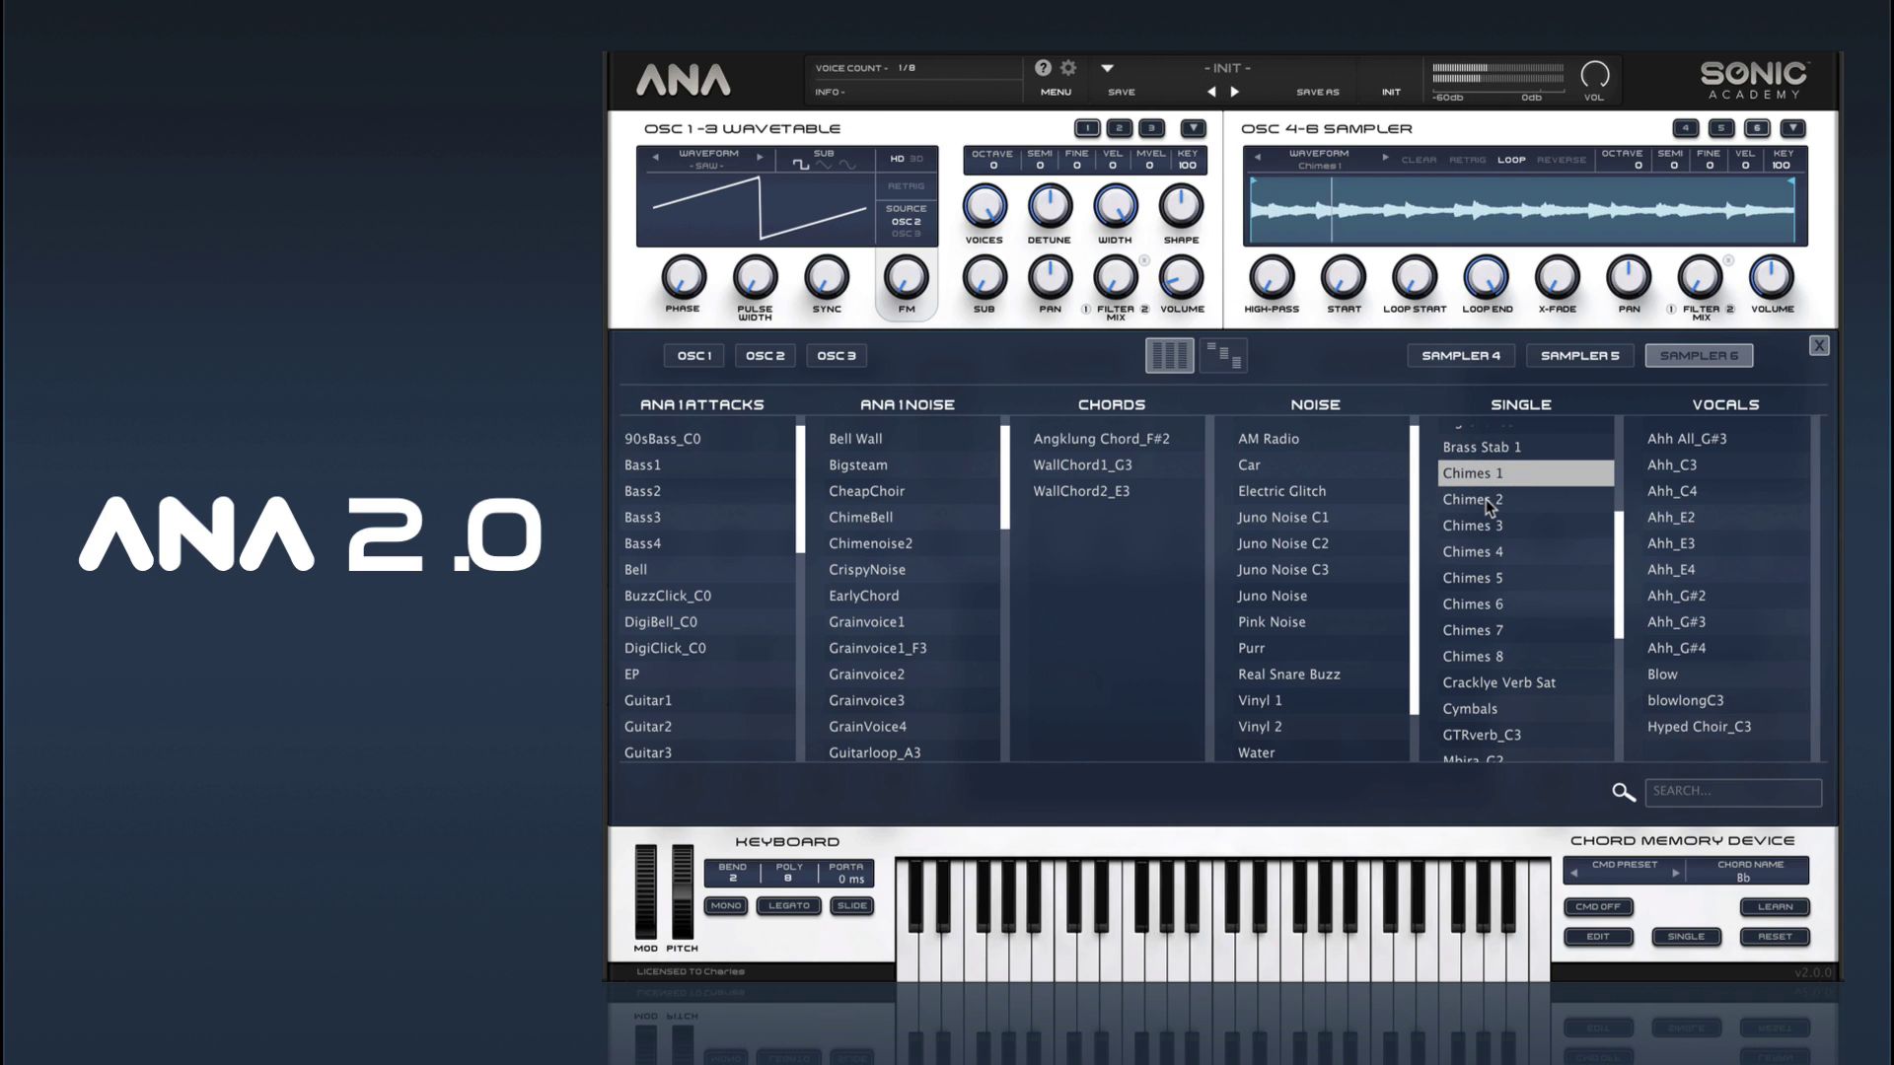
click(1489, 503)
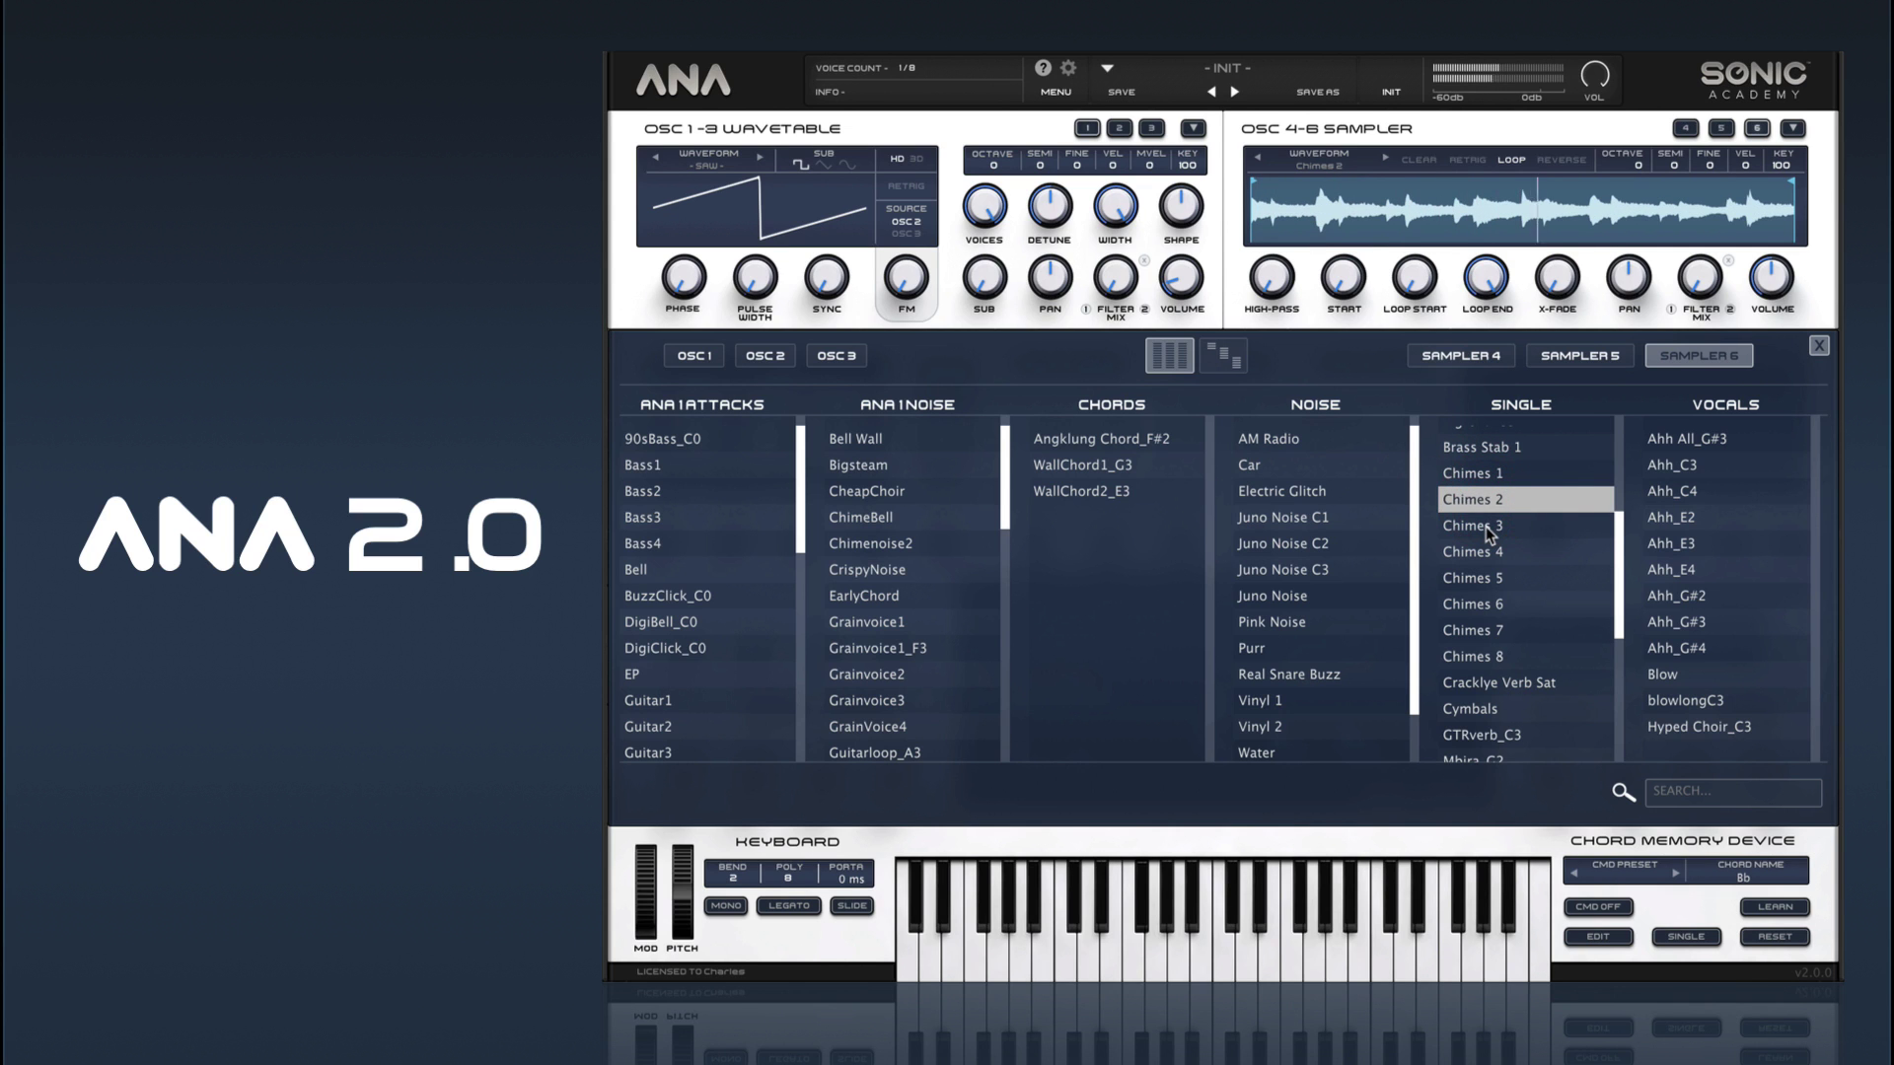
click(1489, 530)
click(1479, 554)
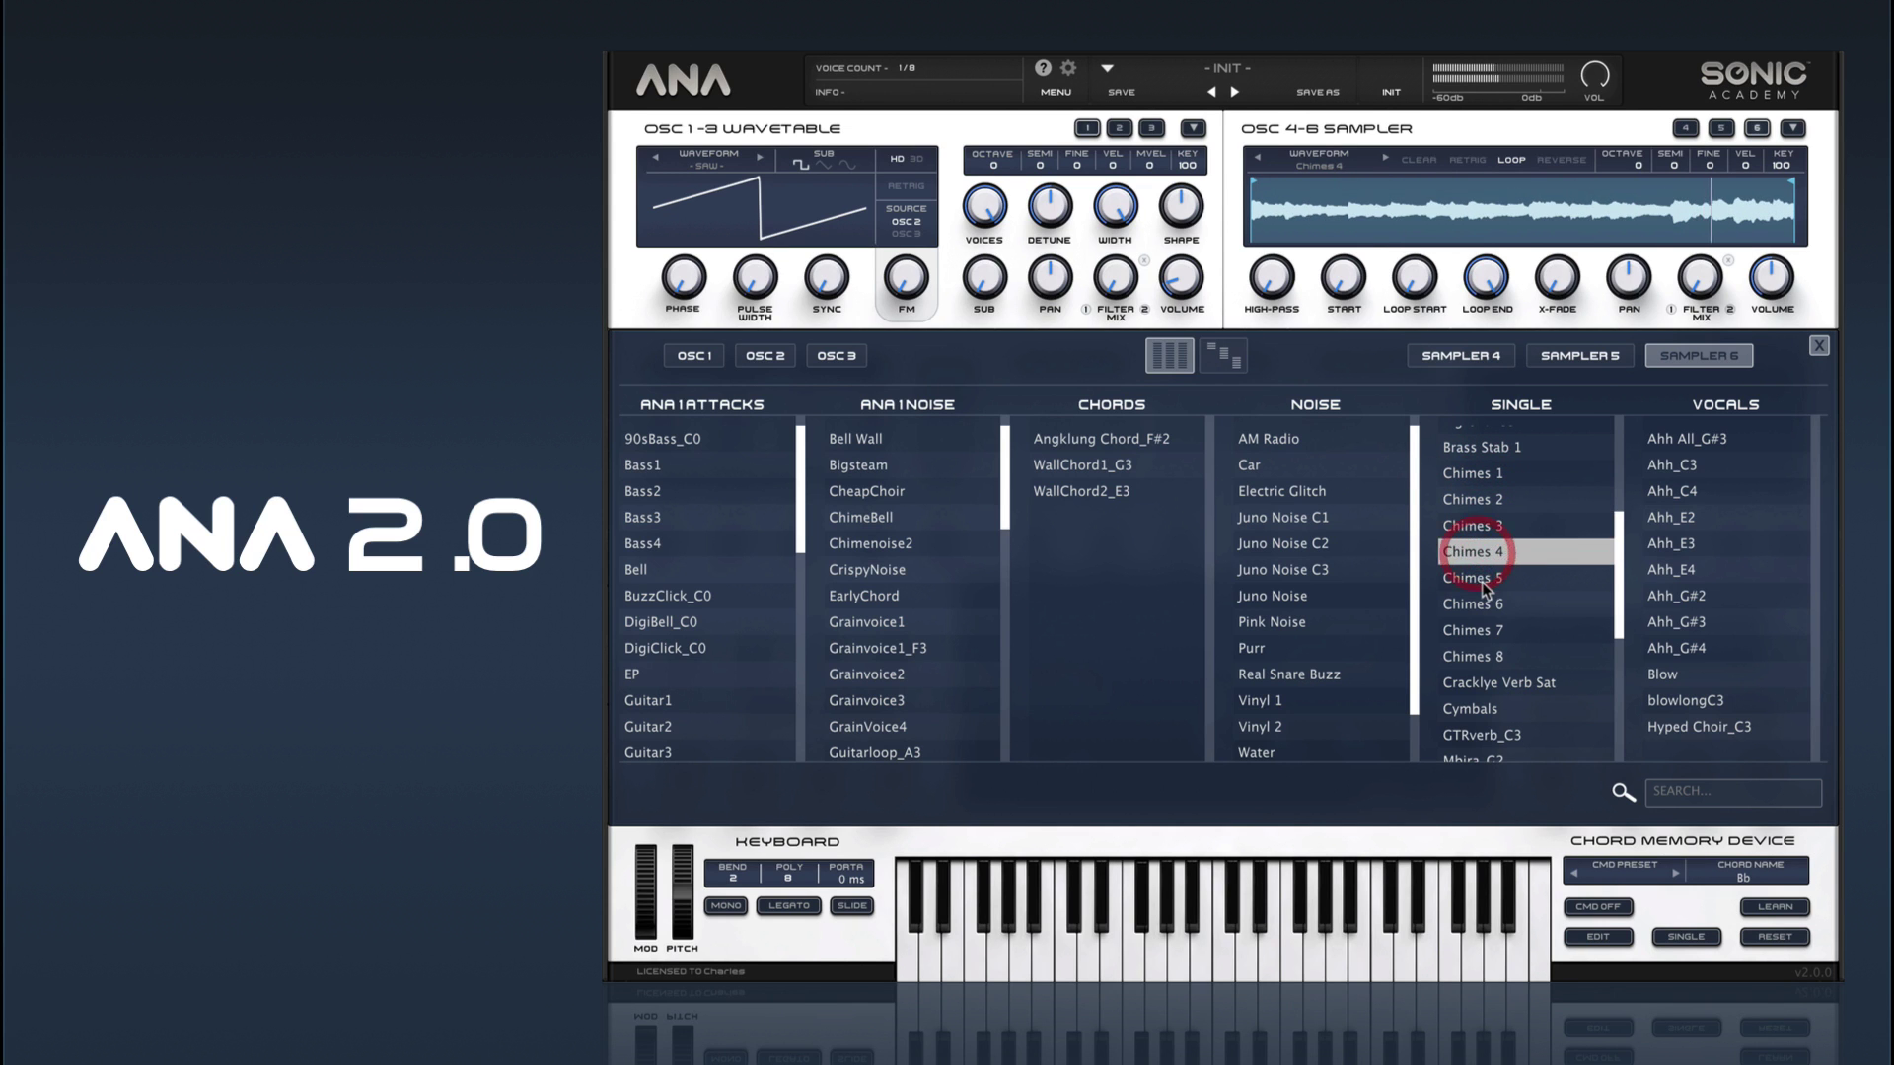
click(1484, 582)
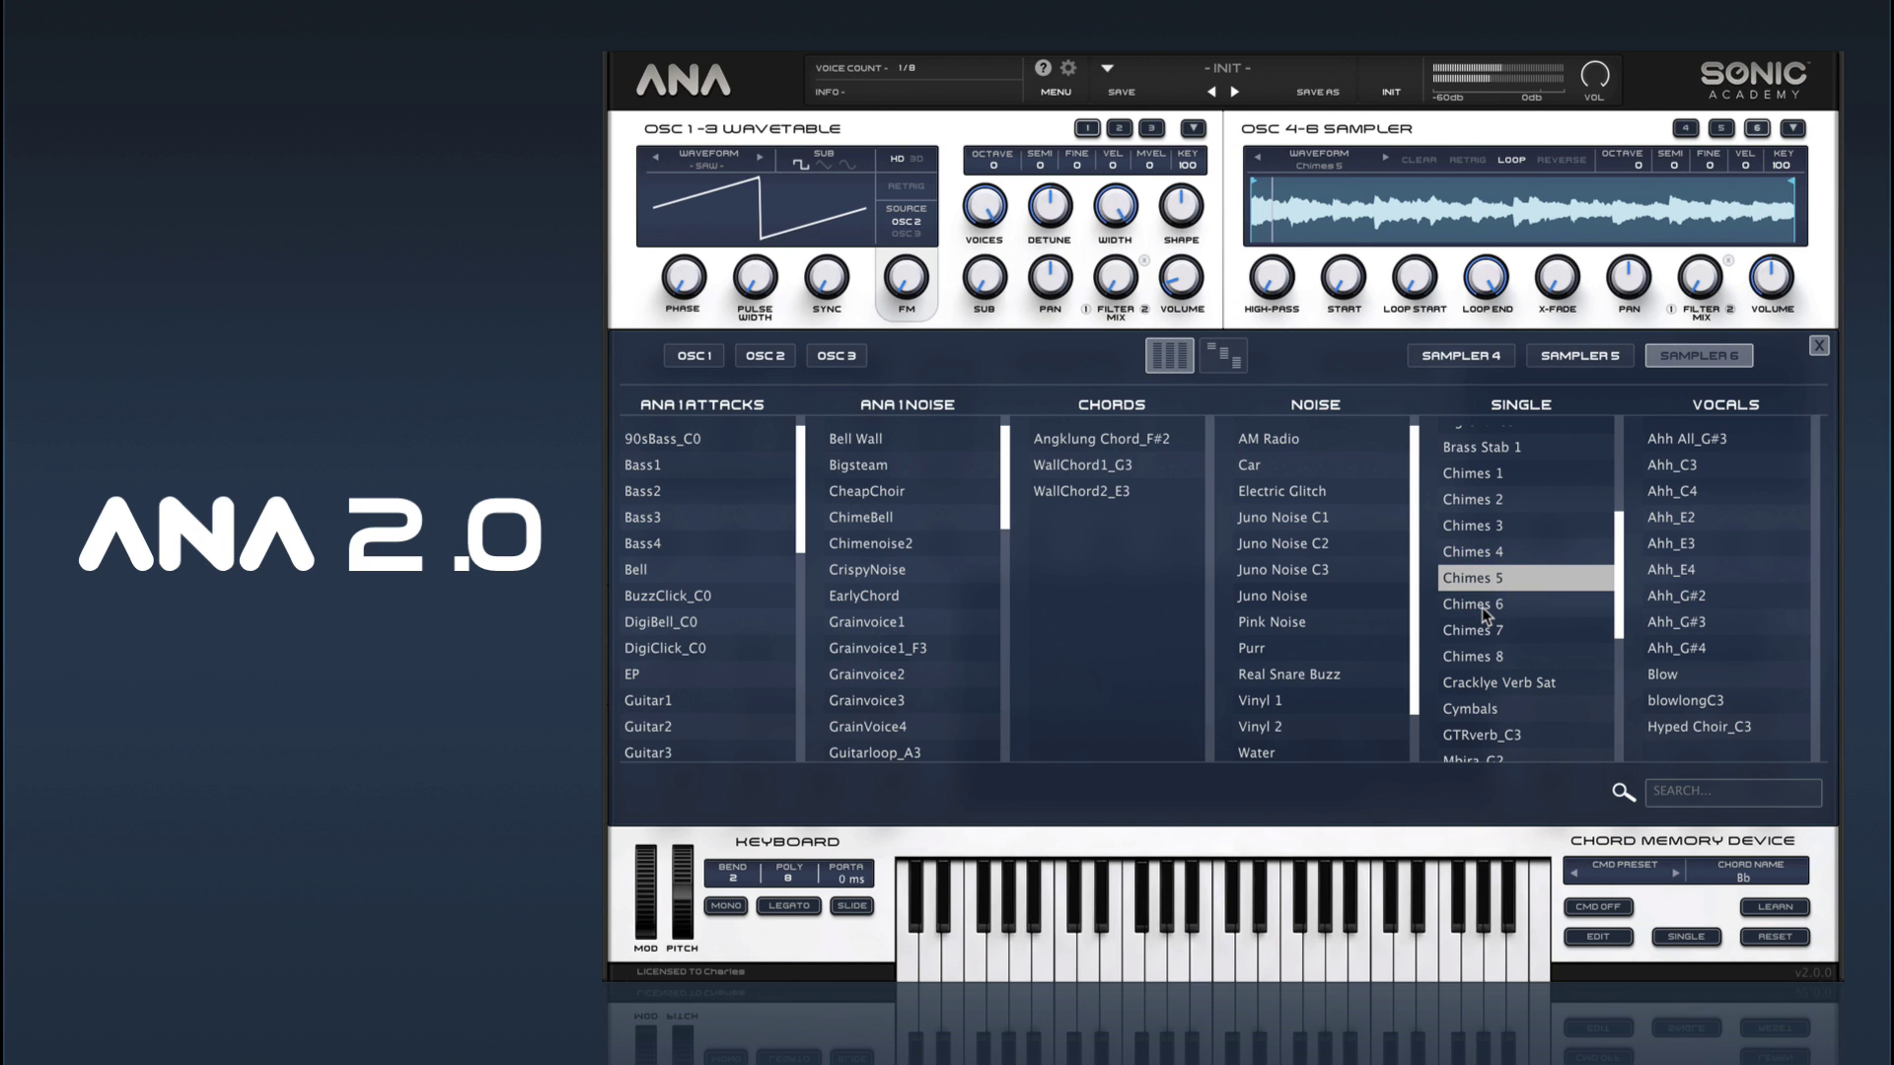
click(1485, 613)
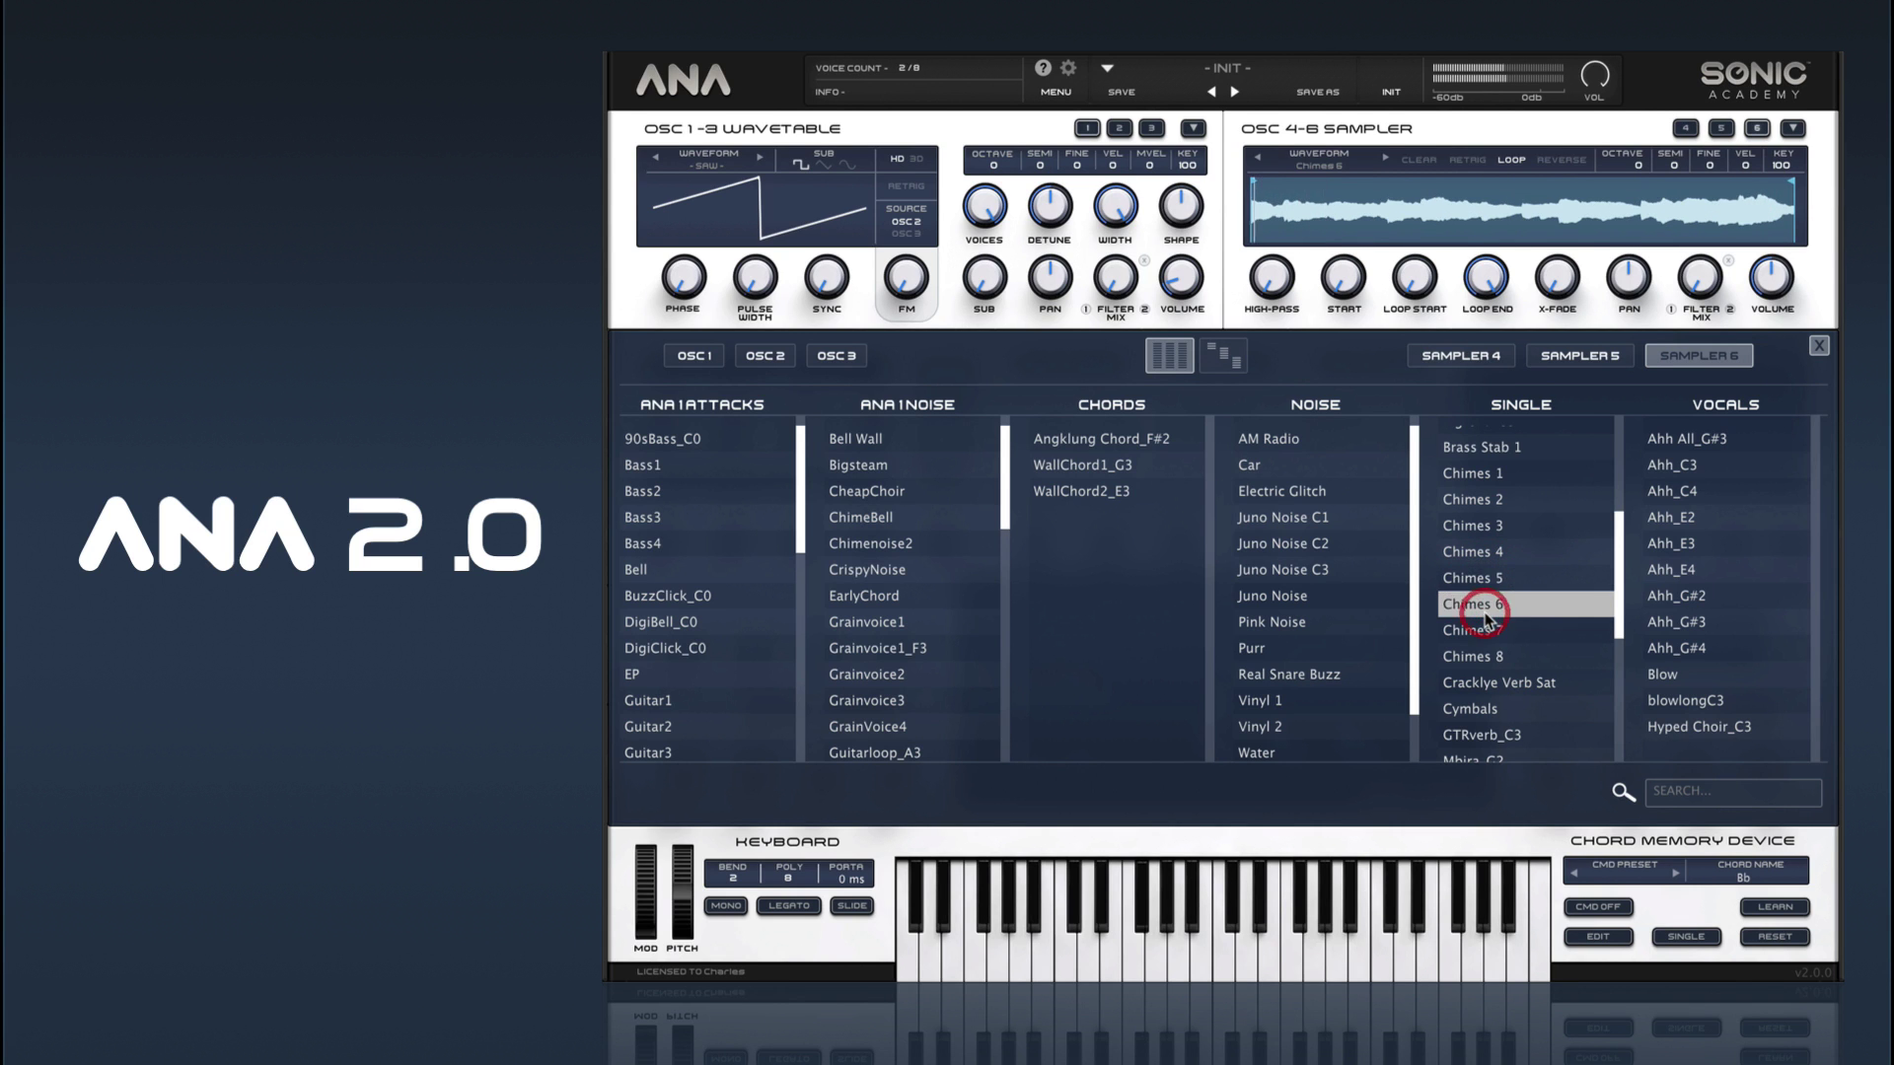
click(1487, 630)
click(1484, 655)
Step: Try Crackle Verb Sat, Cymbals, GTRverb_C3, Mbira_G2 and Saw samples, then load UpDownArp
scroll(1483, 654, down, 1)
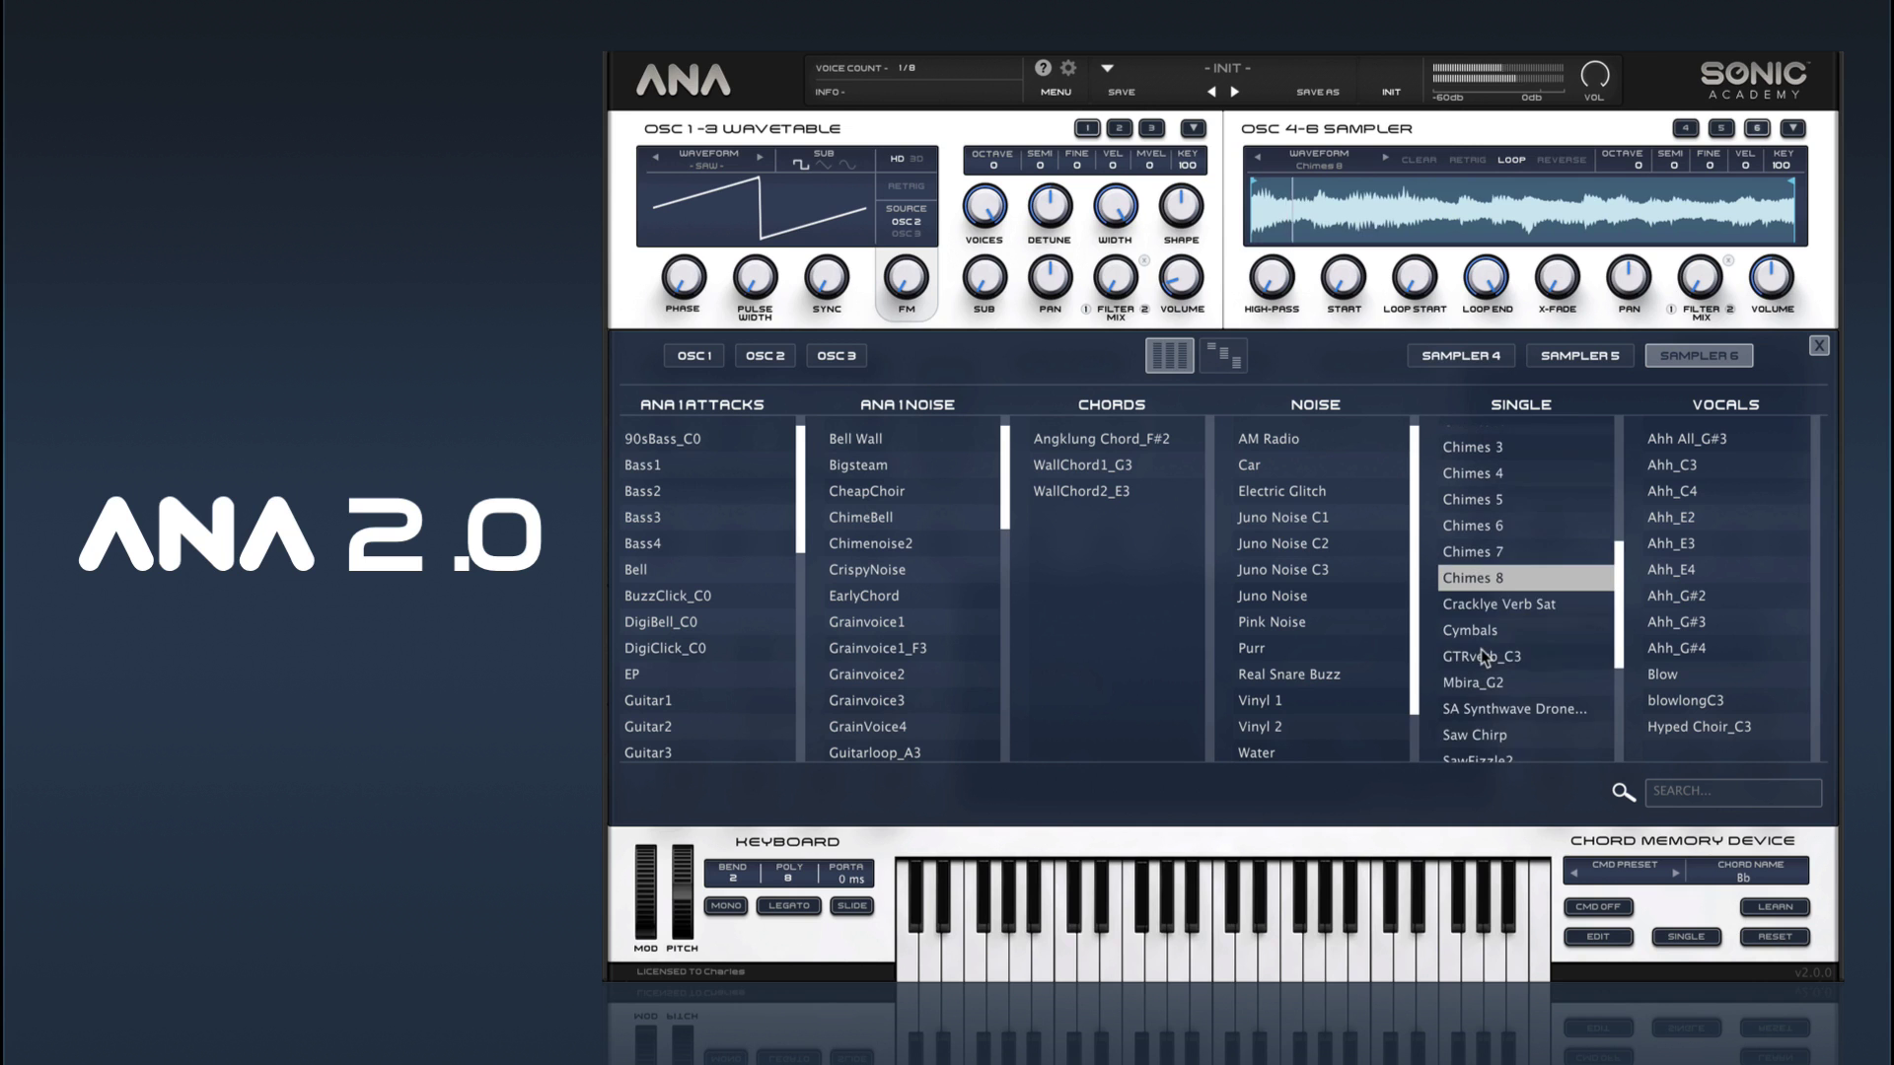
scroll(1481, 649, down, 2)
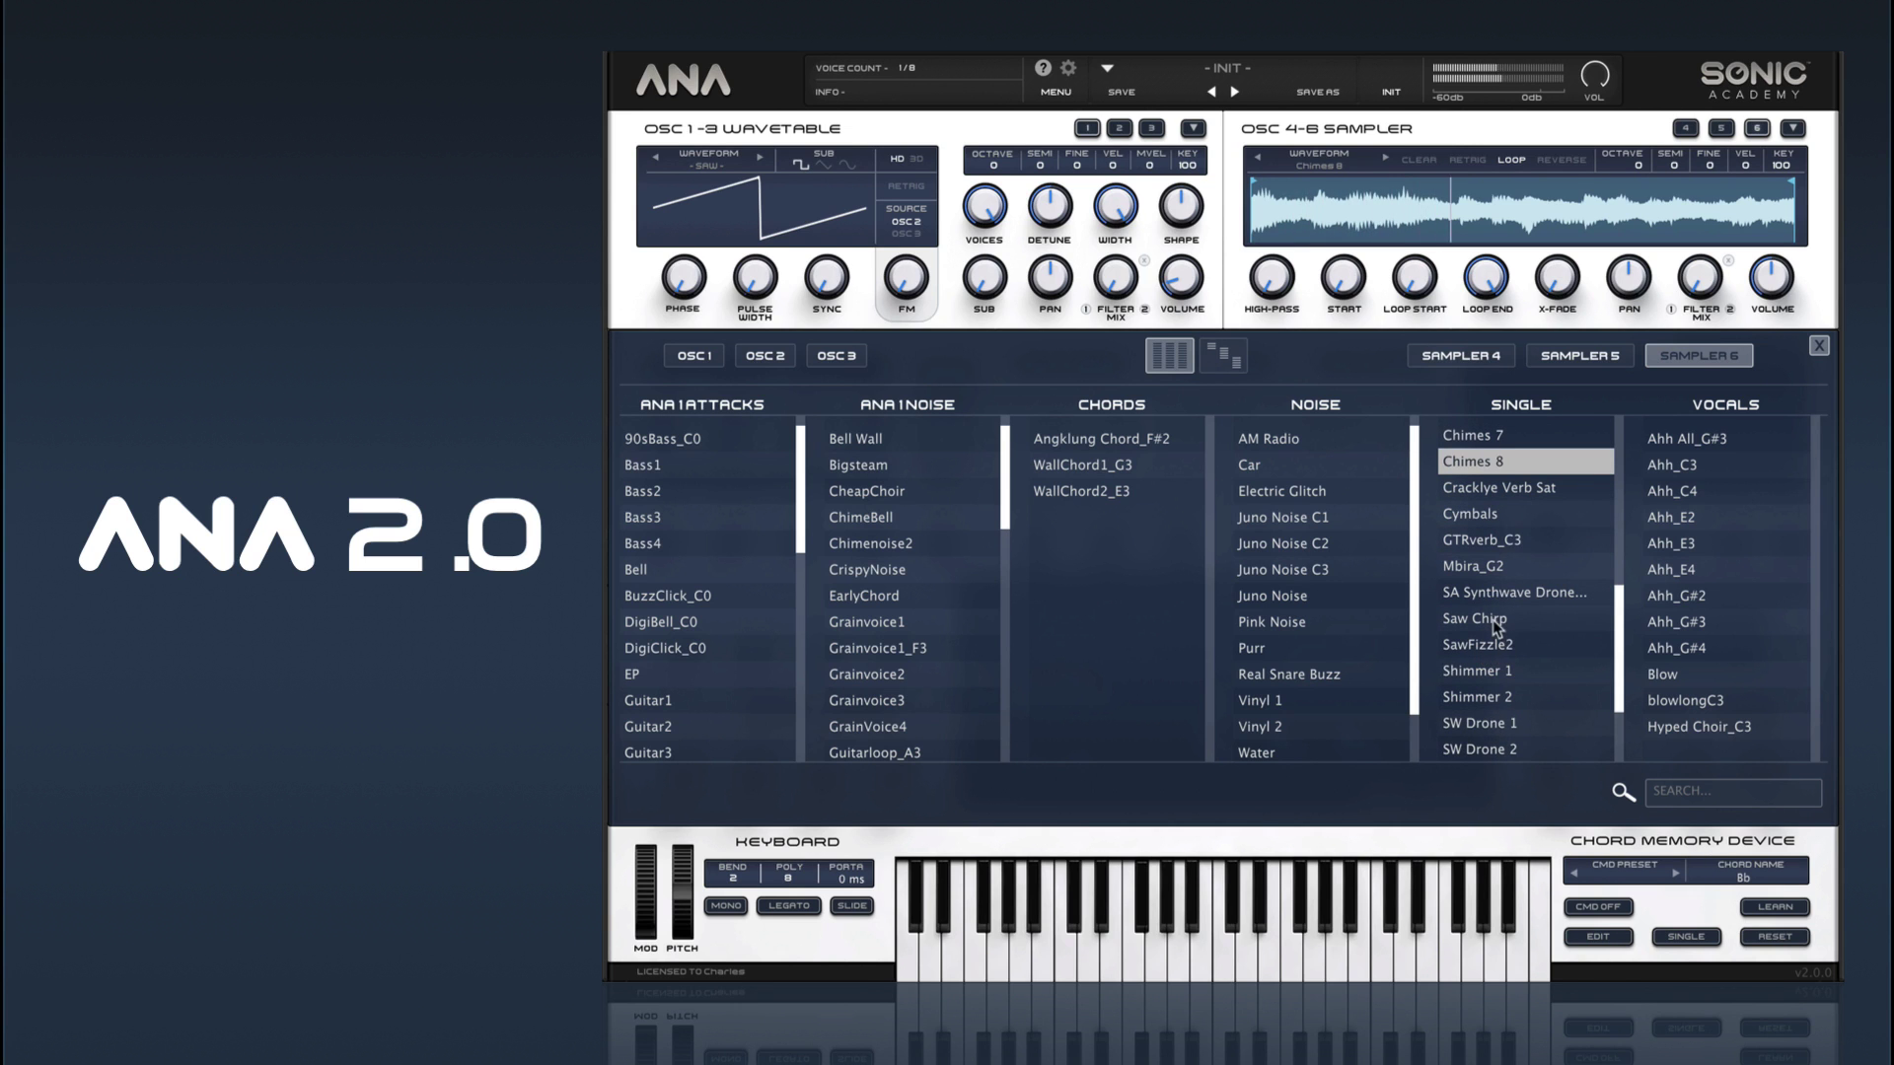
click(1493, 489)
click(1492, 514)
click(1491, 539)
click(1489, 514)
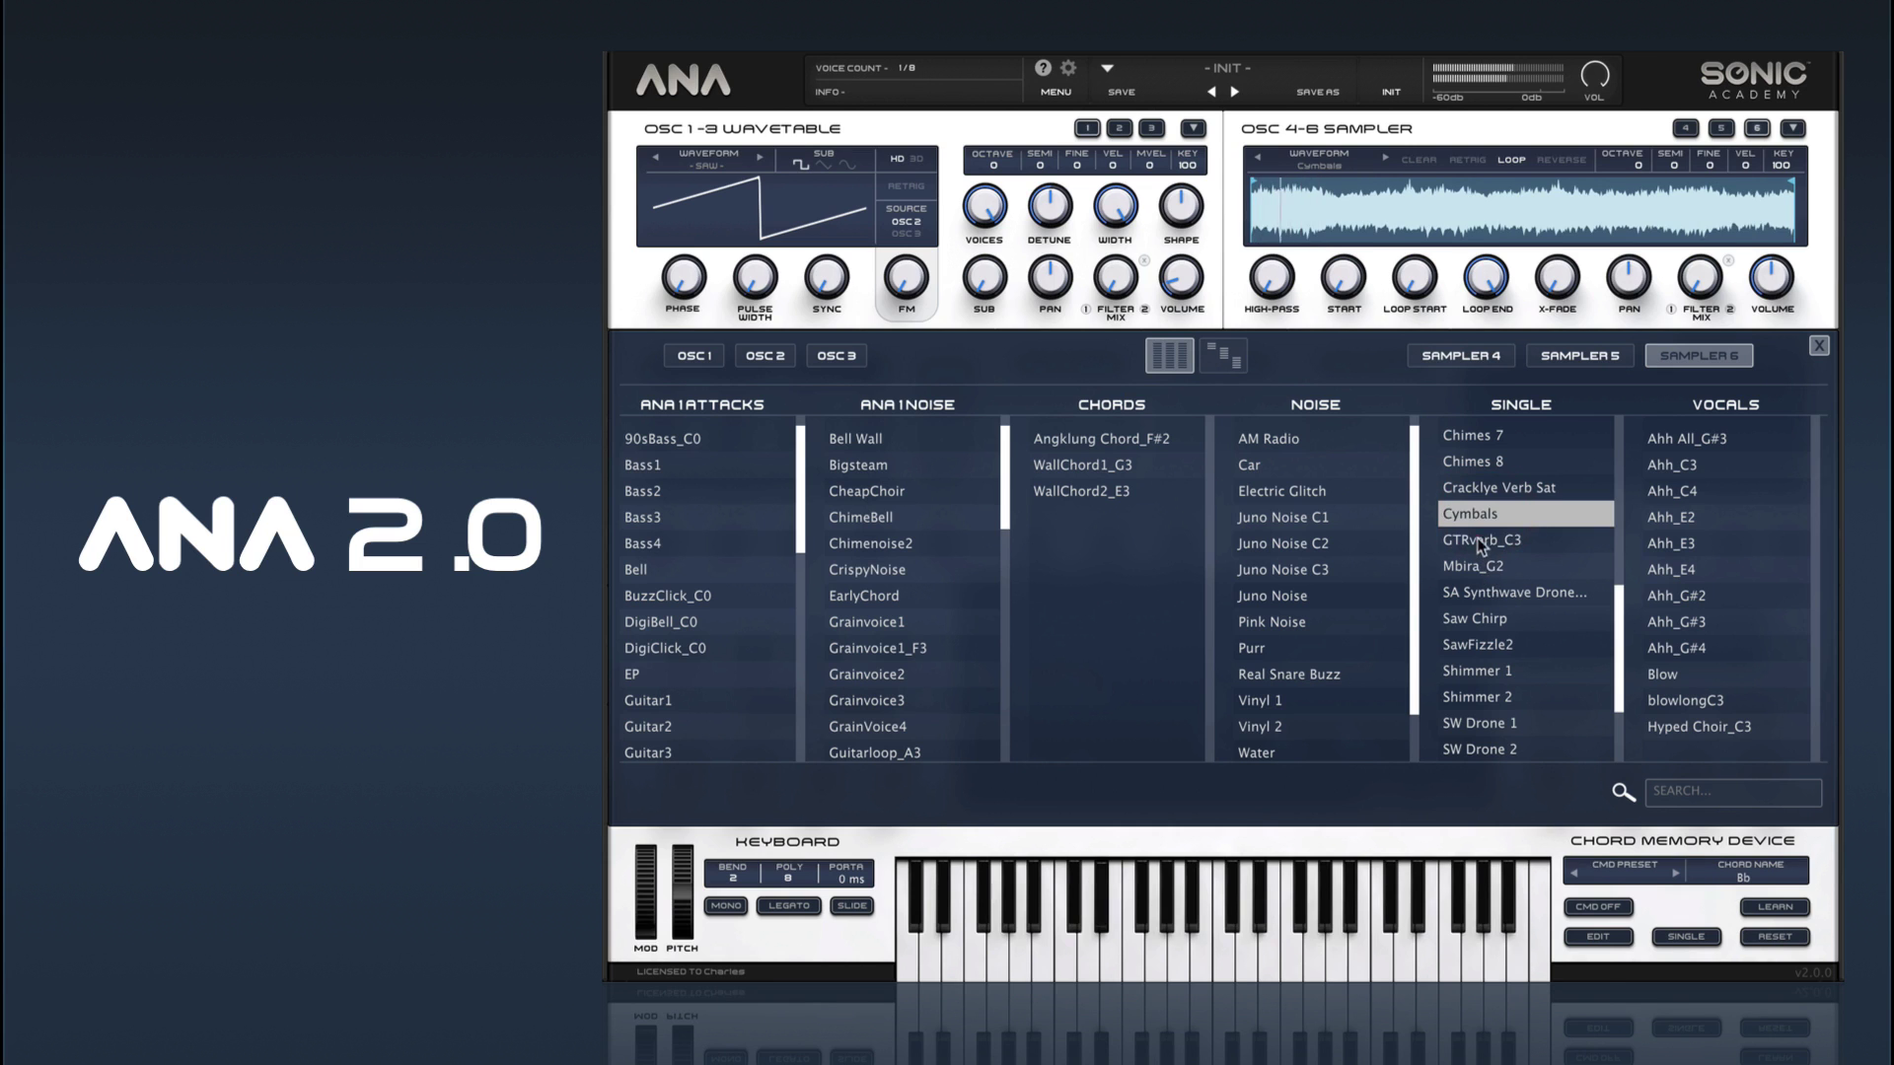
click(1482, 541)
click(1476, 569)
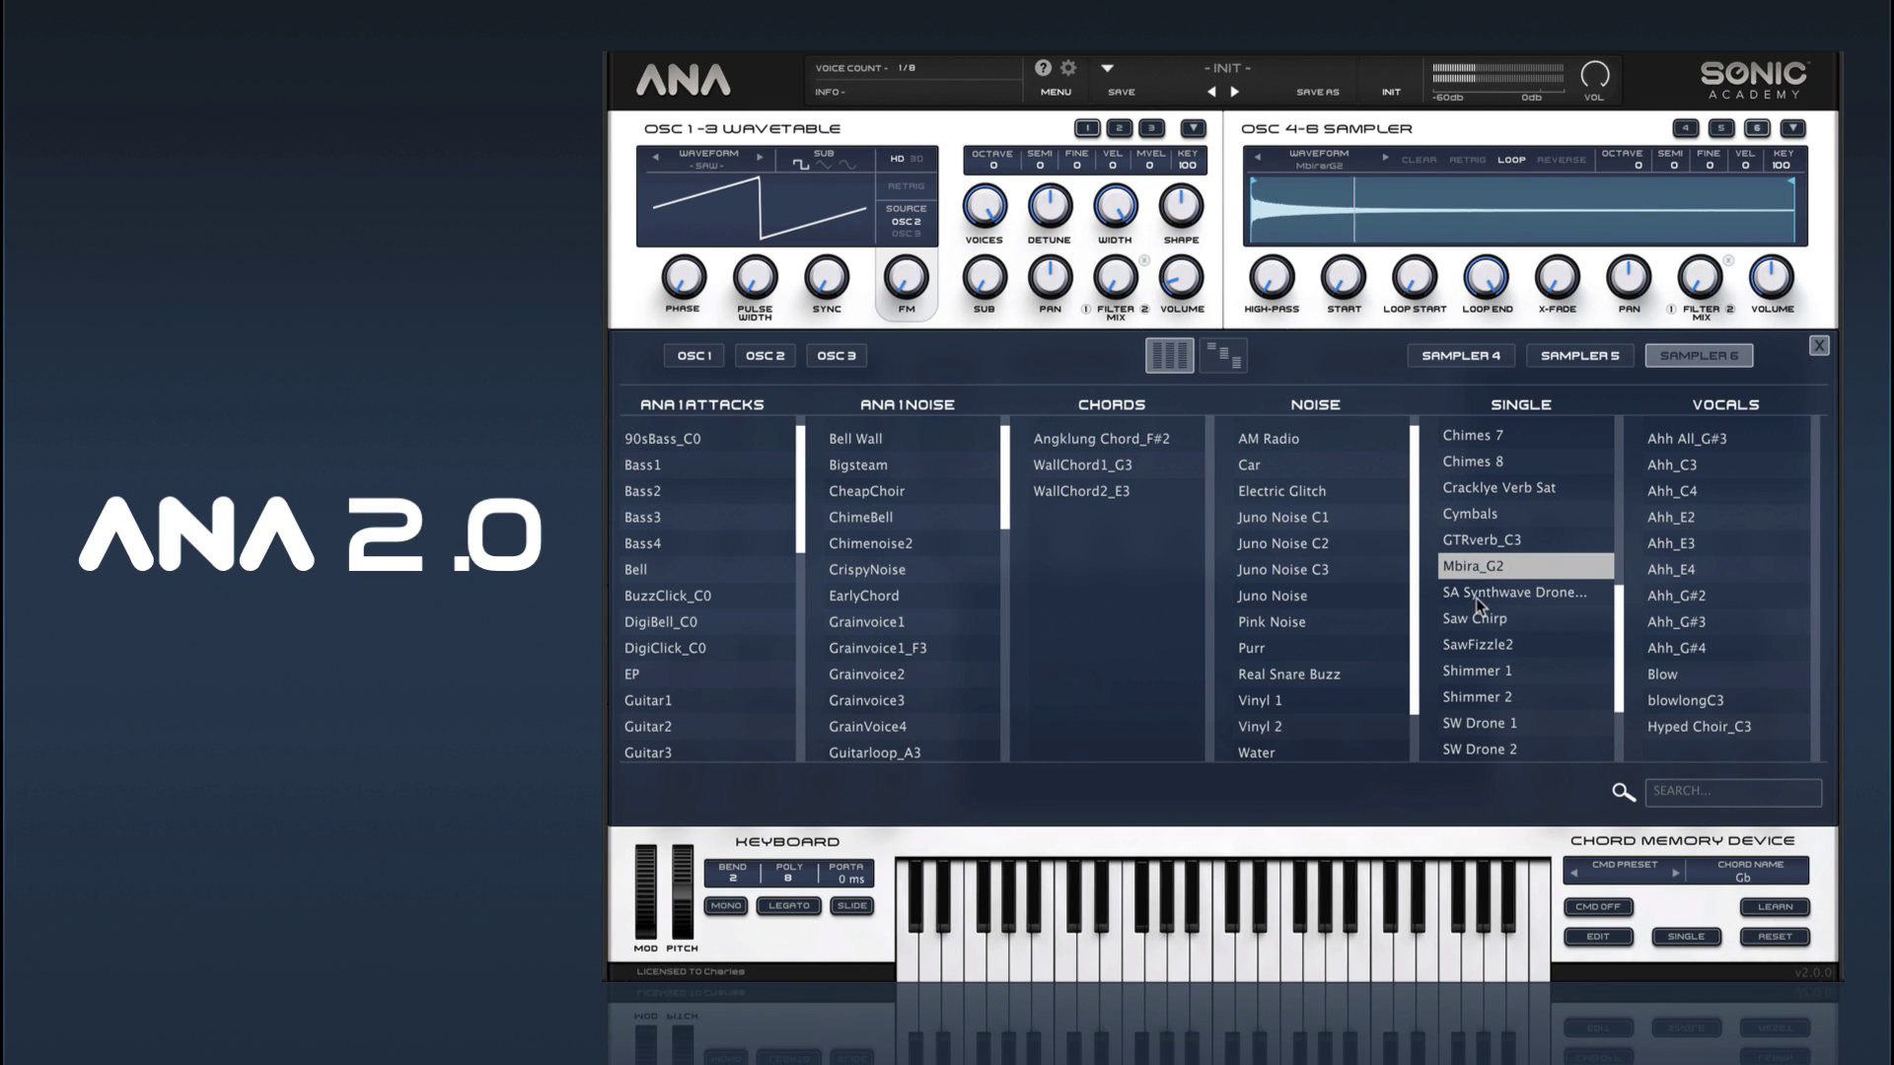
click(1475, 595)
click(1477, 620)
click(1478, 646)
scroll(1479, 690, down, 3)
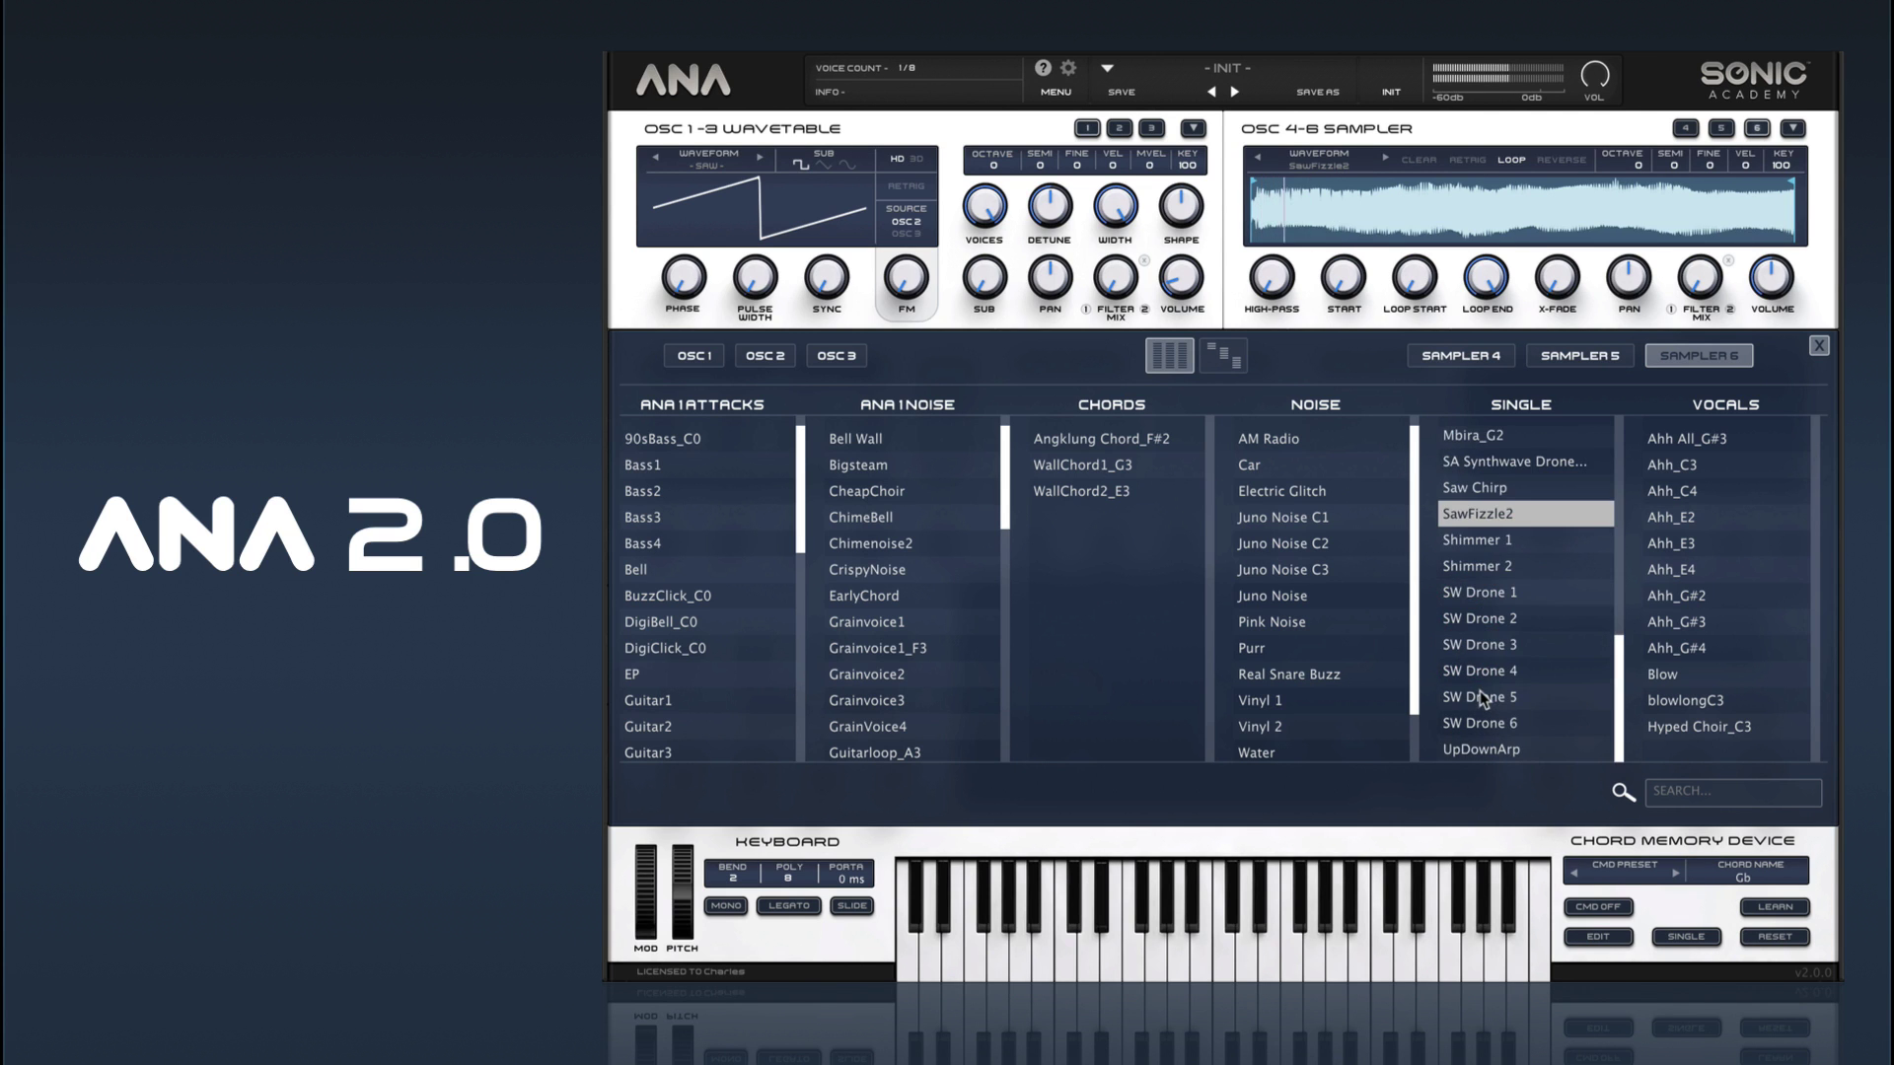
click(1478, 749)
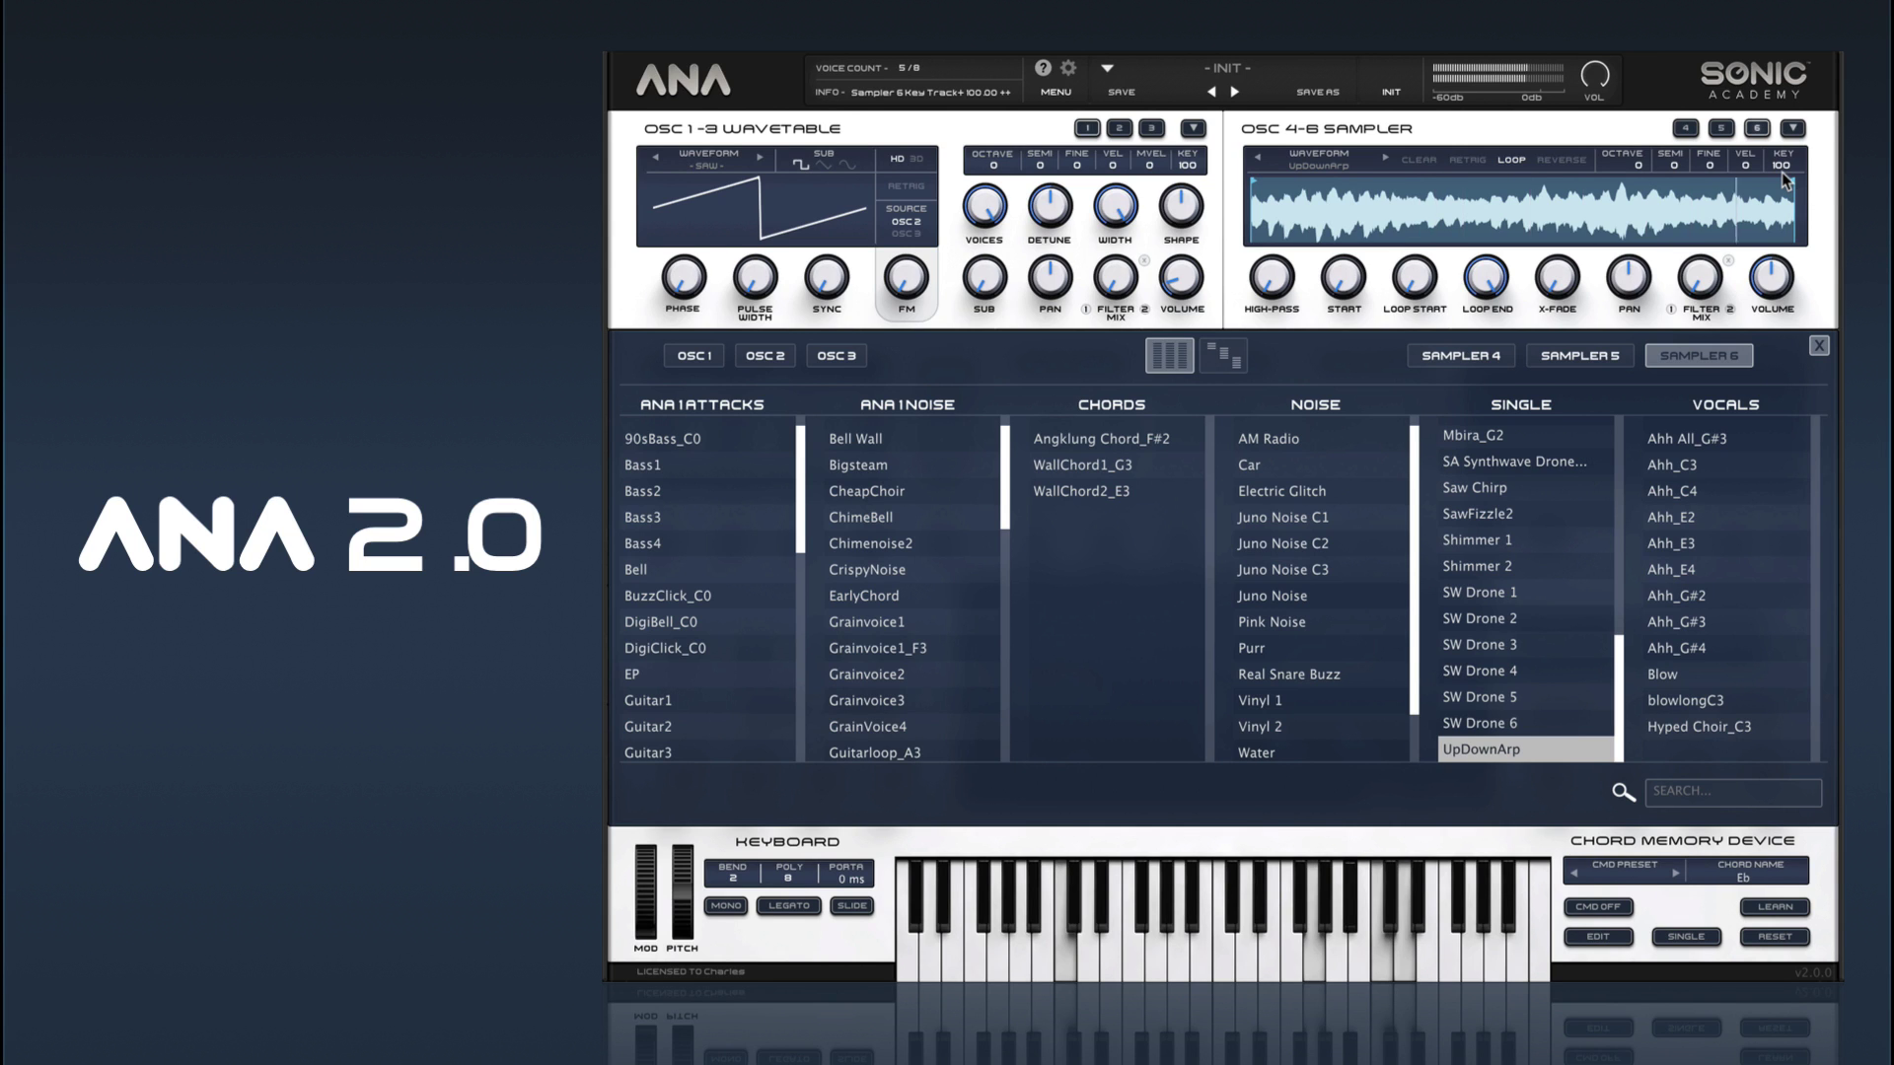
Step: Set filter 1 to ROLY, lower the master cutoff, and switch the filters to parallel routing
click(1820, 347)
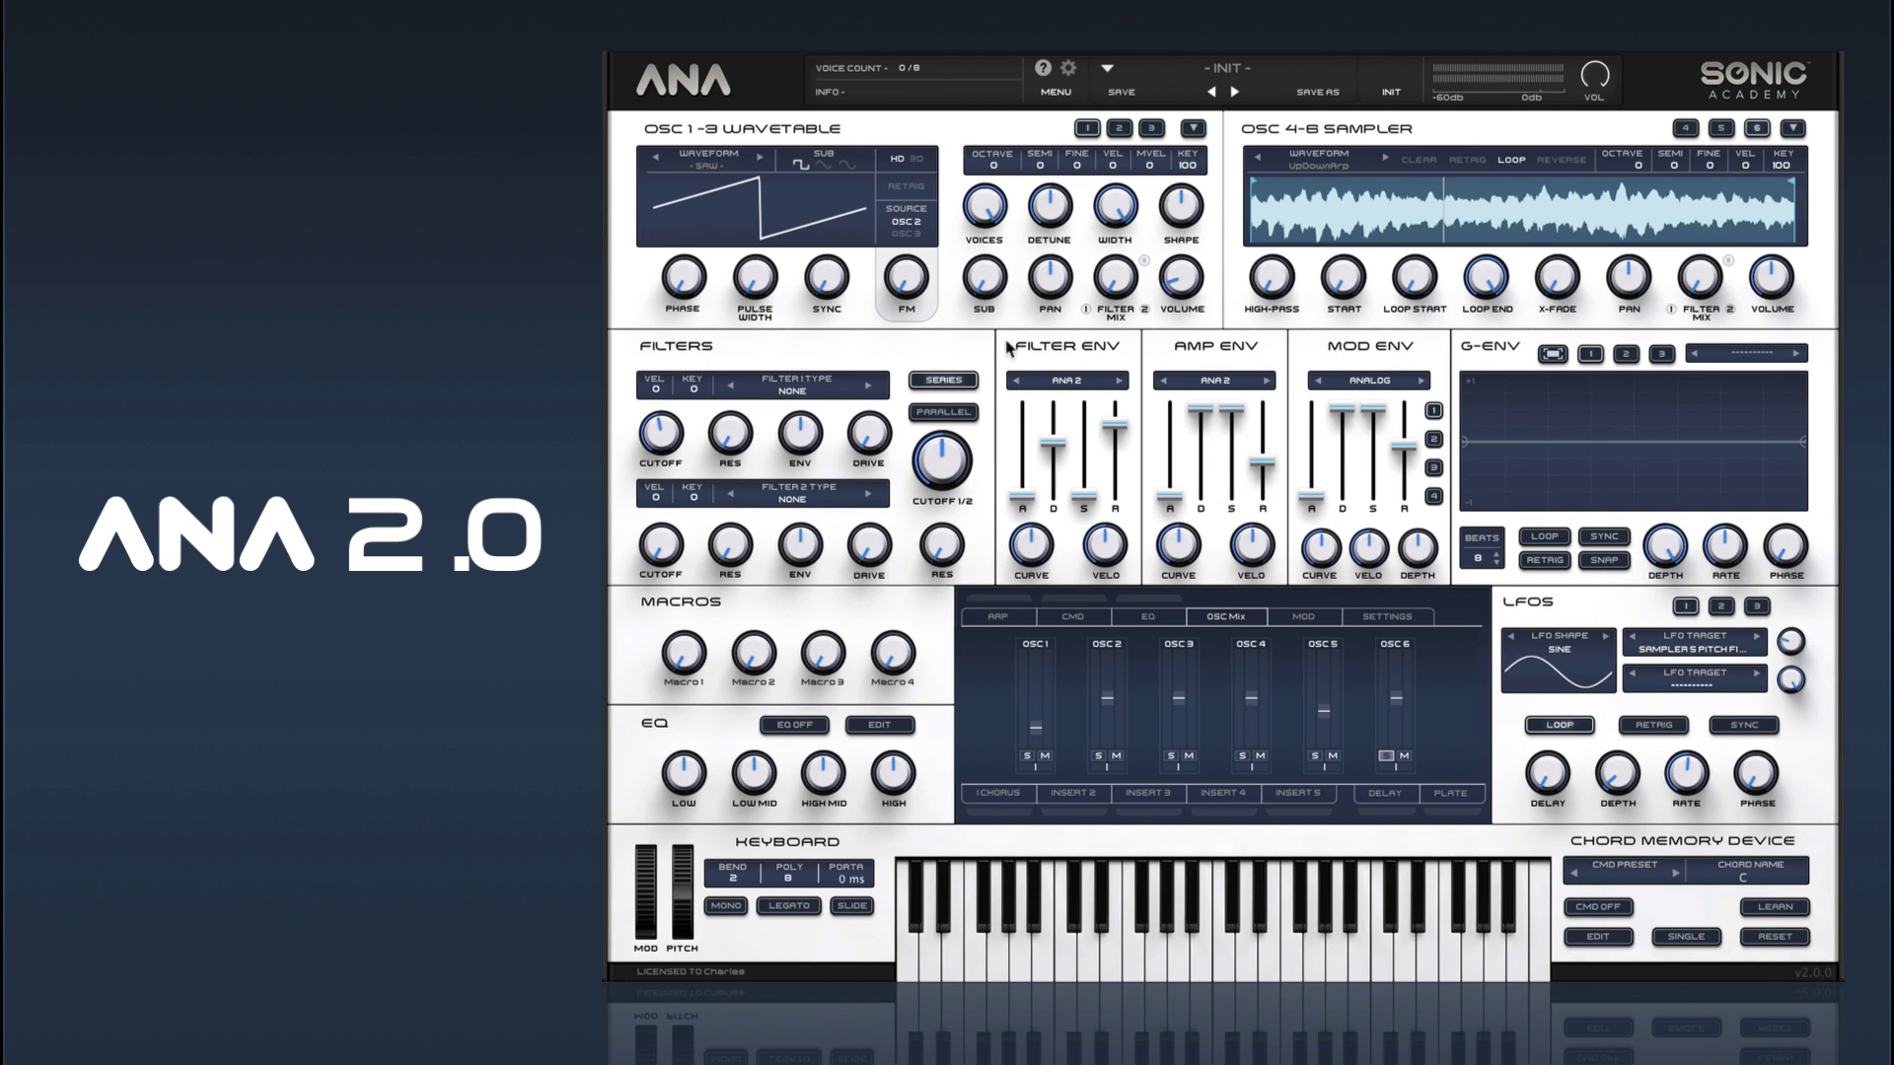
click(868, 386)
drag(942, 459, 889, 493)
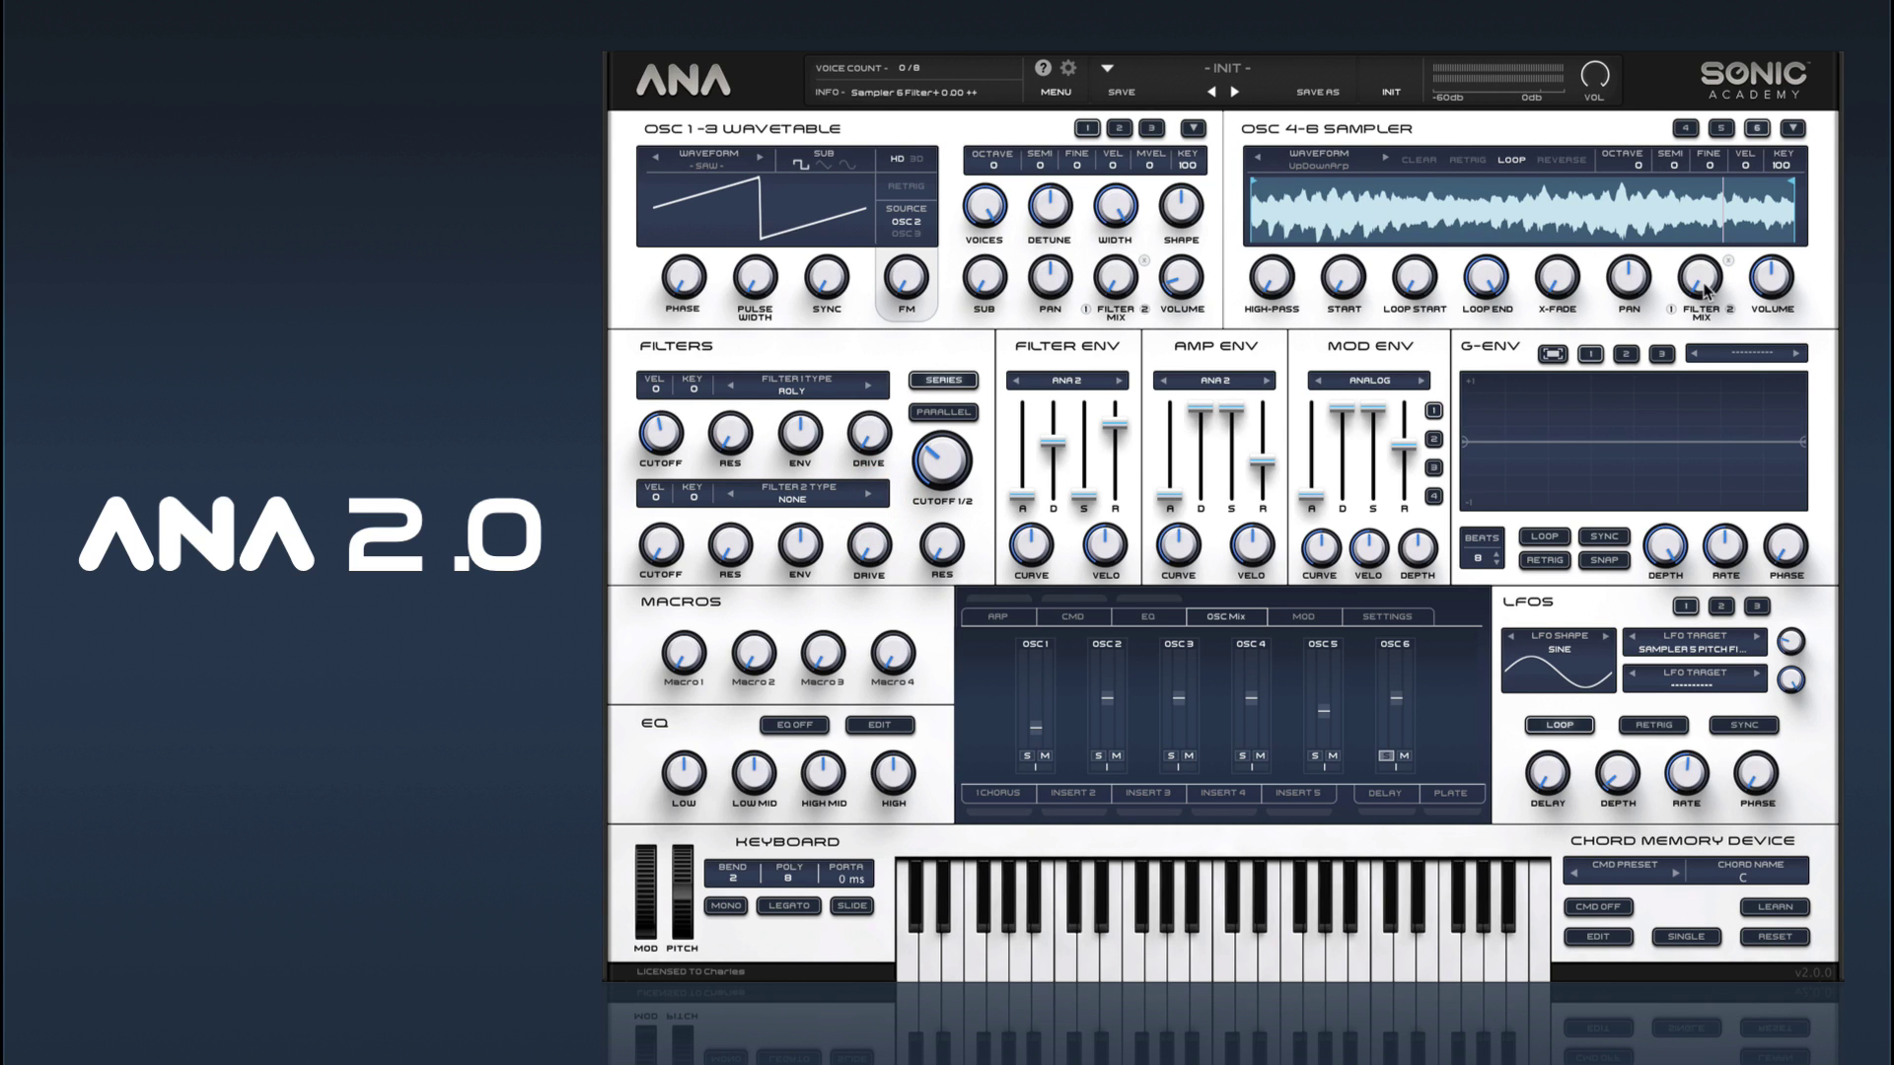
mouse_move(1674, 280)
click(938, 410)
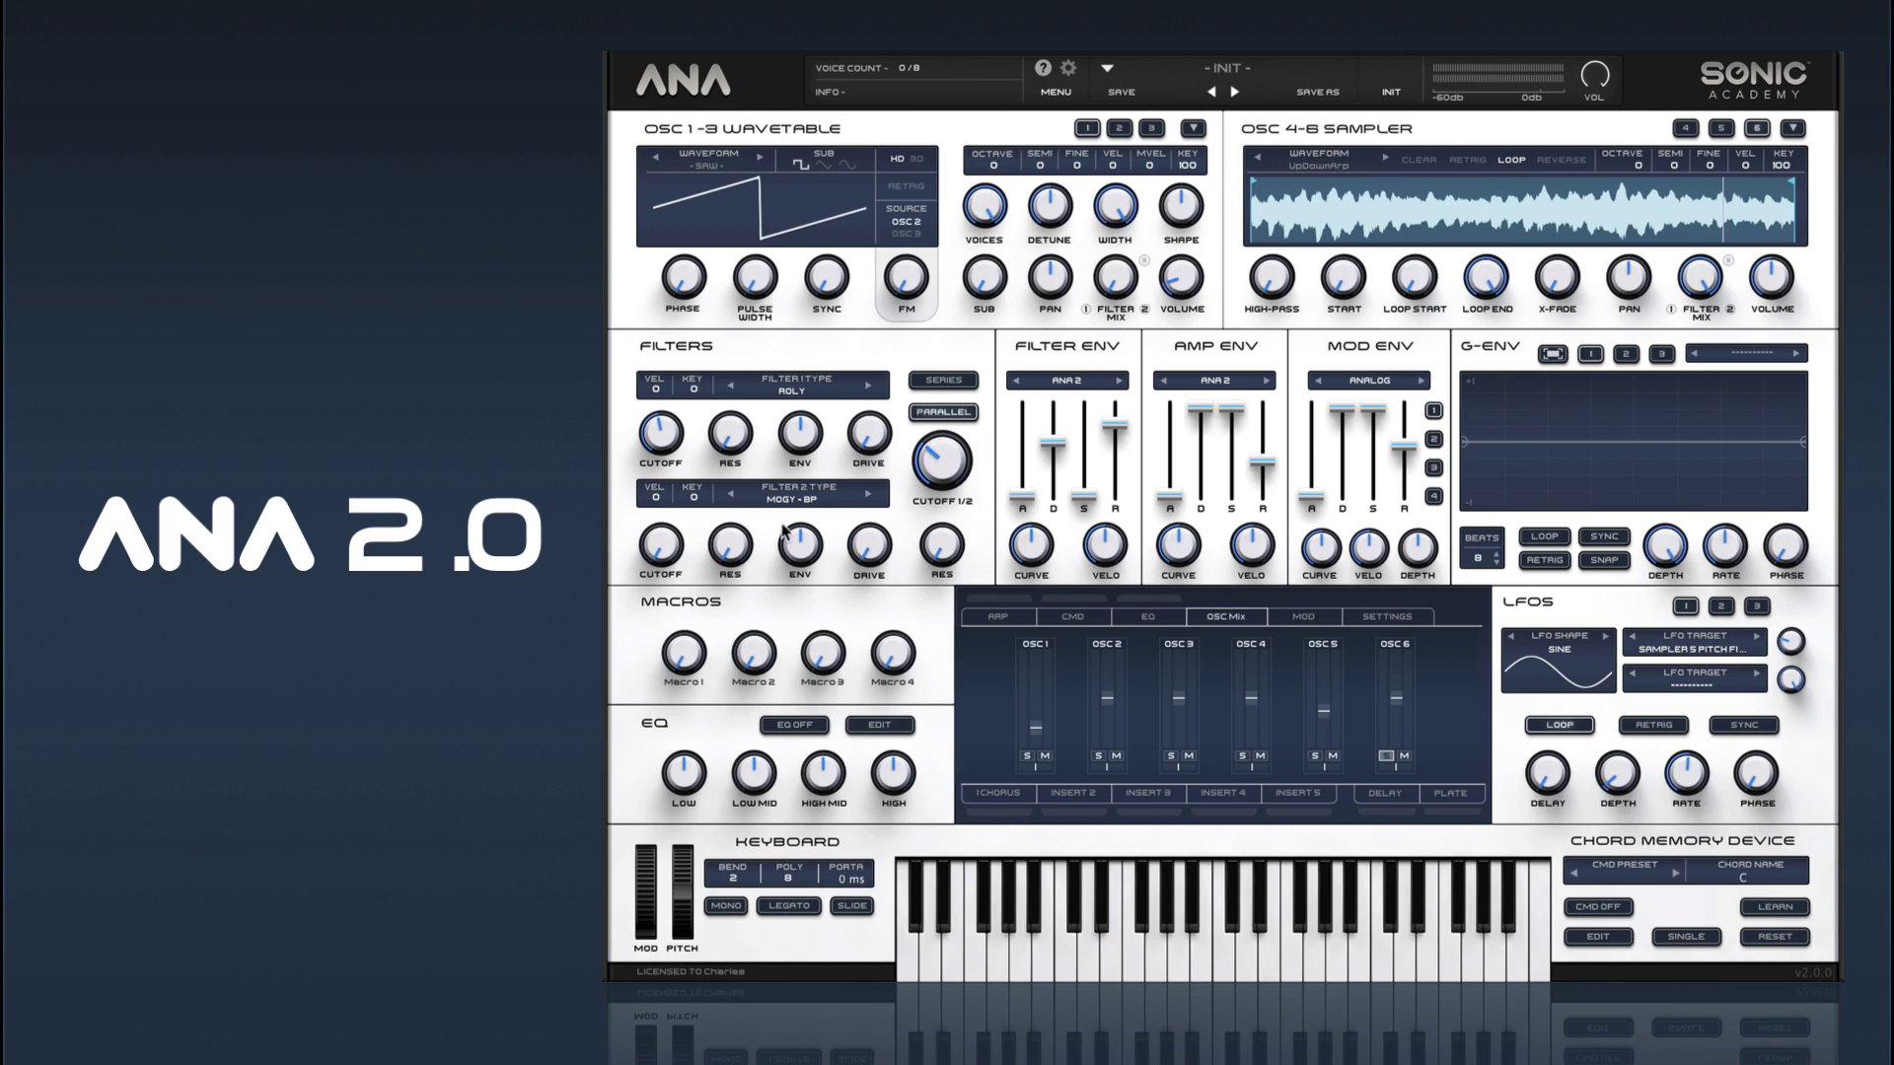
Step: Set filter 1's cutoff to about 1776 Hz and filter 2's cutoff to about 25.6 Hz
drag(659, 558, 681, 632)
drag(660, 434, 693, 471)
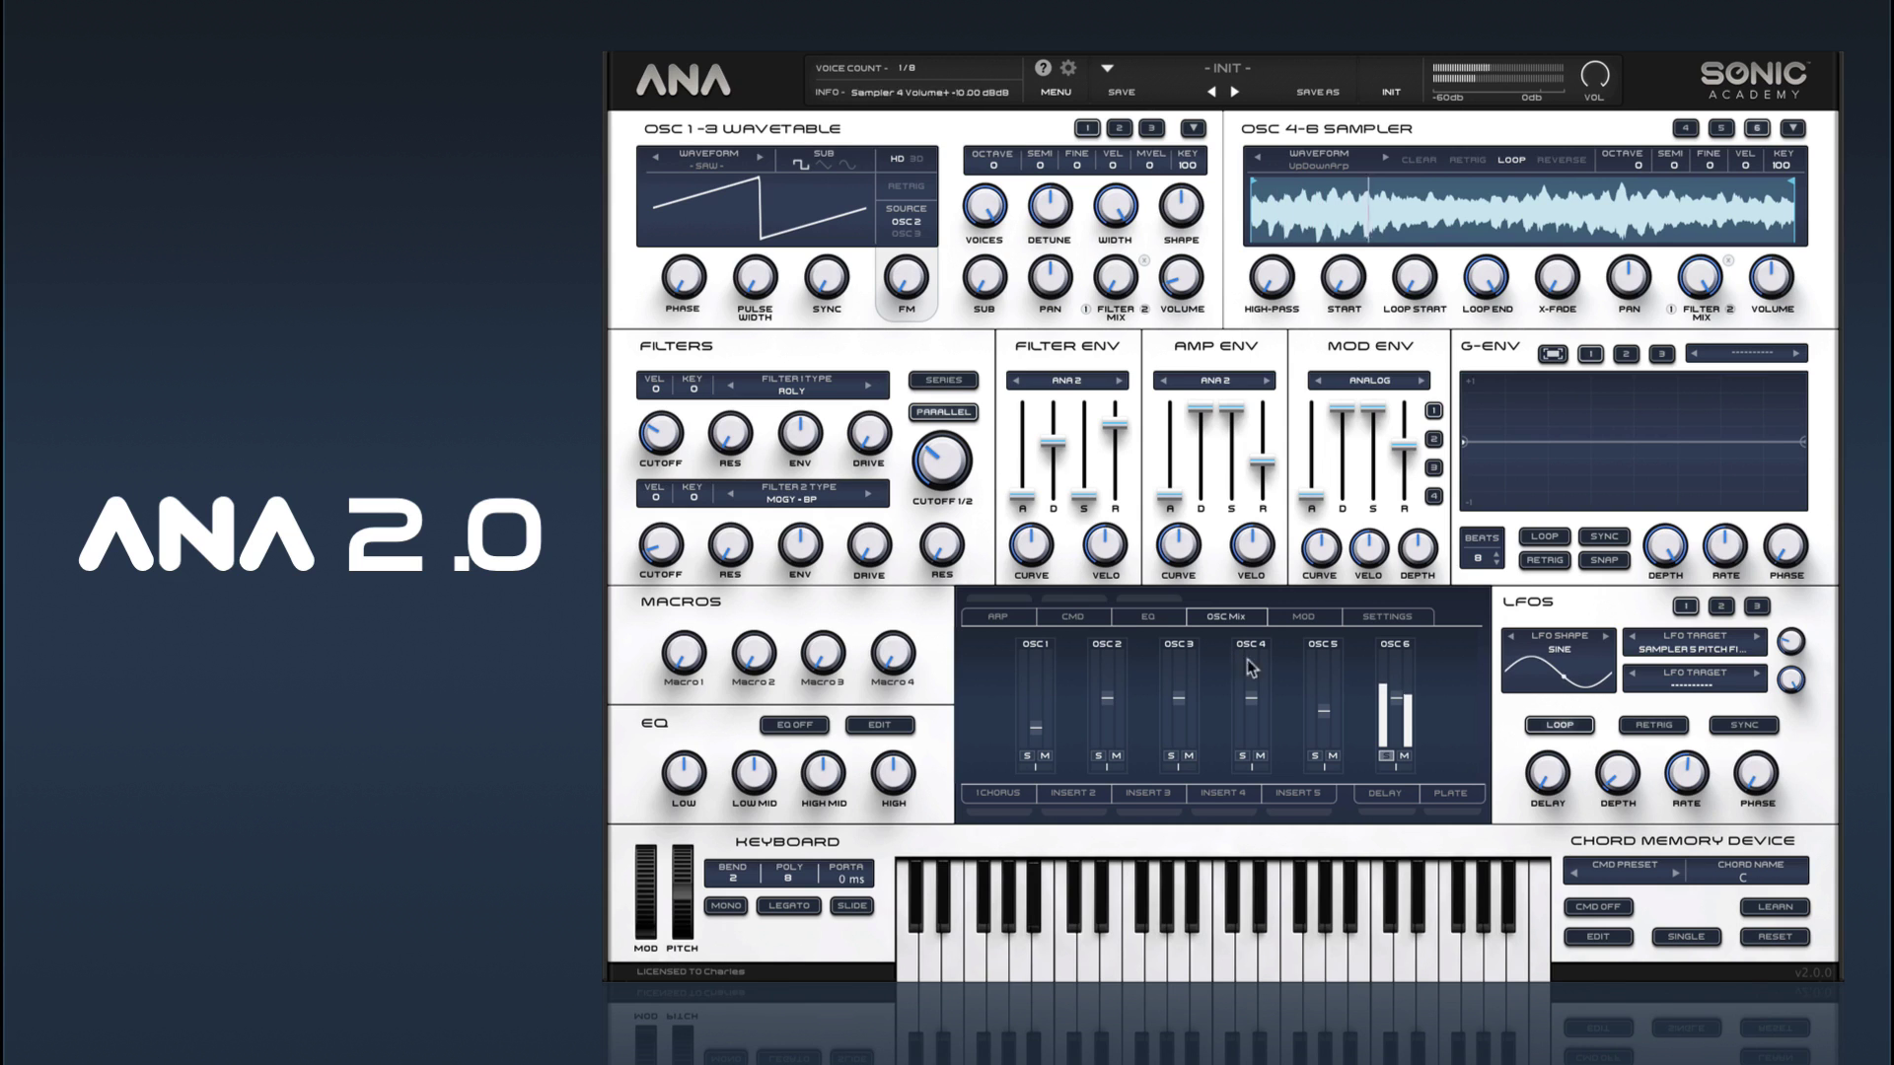
mouse_move(680, 544)
mouse_down()
mouse_move(687, 446)
mouse_move(695, 558)
mouse_move(730, 522)
mouse_move(663, 546)
mouse_move(670, 454)
mouse_move(664, 541)
mouse_move(742, 520)
mouse_move(680, 513)
mouse_move(685, 462)
mouse_move(683, 522)
mouse_move(716, 541)
mouse_move(680, 540)
mouse_move(739, 523)
mouse_move(747, 499)
mouse_move(675, 540)
mouse_move(696, 478)
mouse_move(711, 577)
mouse_move(703, 557)
mouse_up()
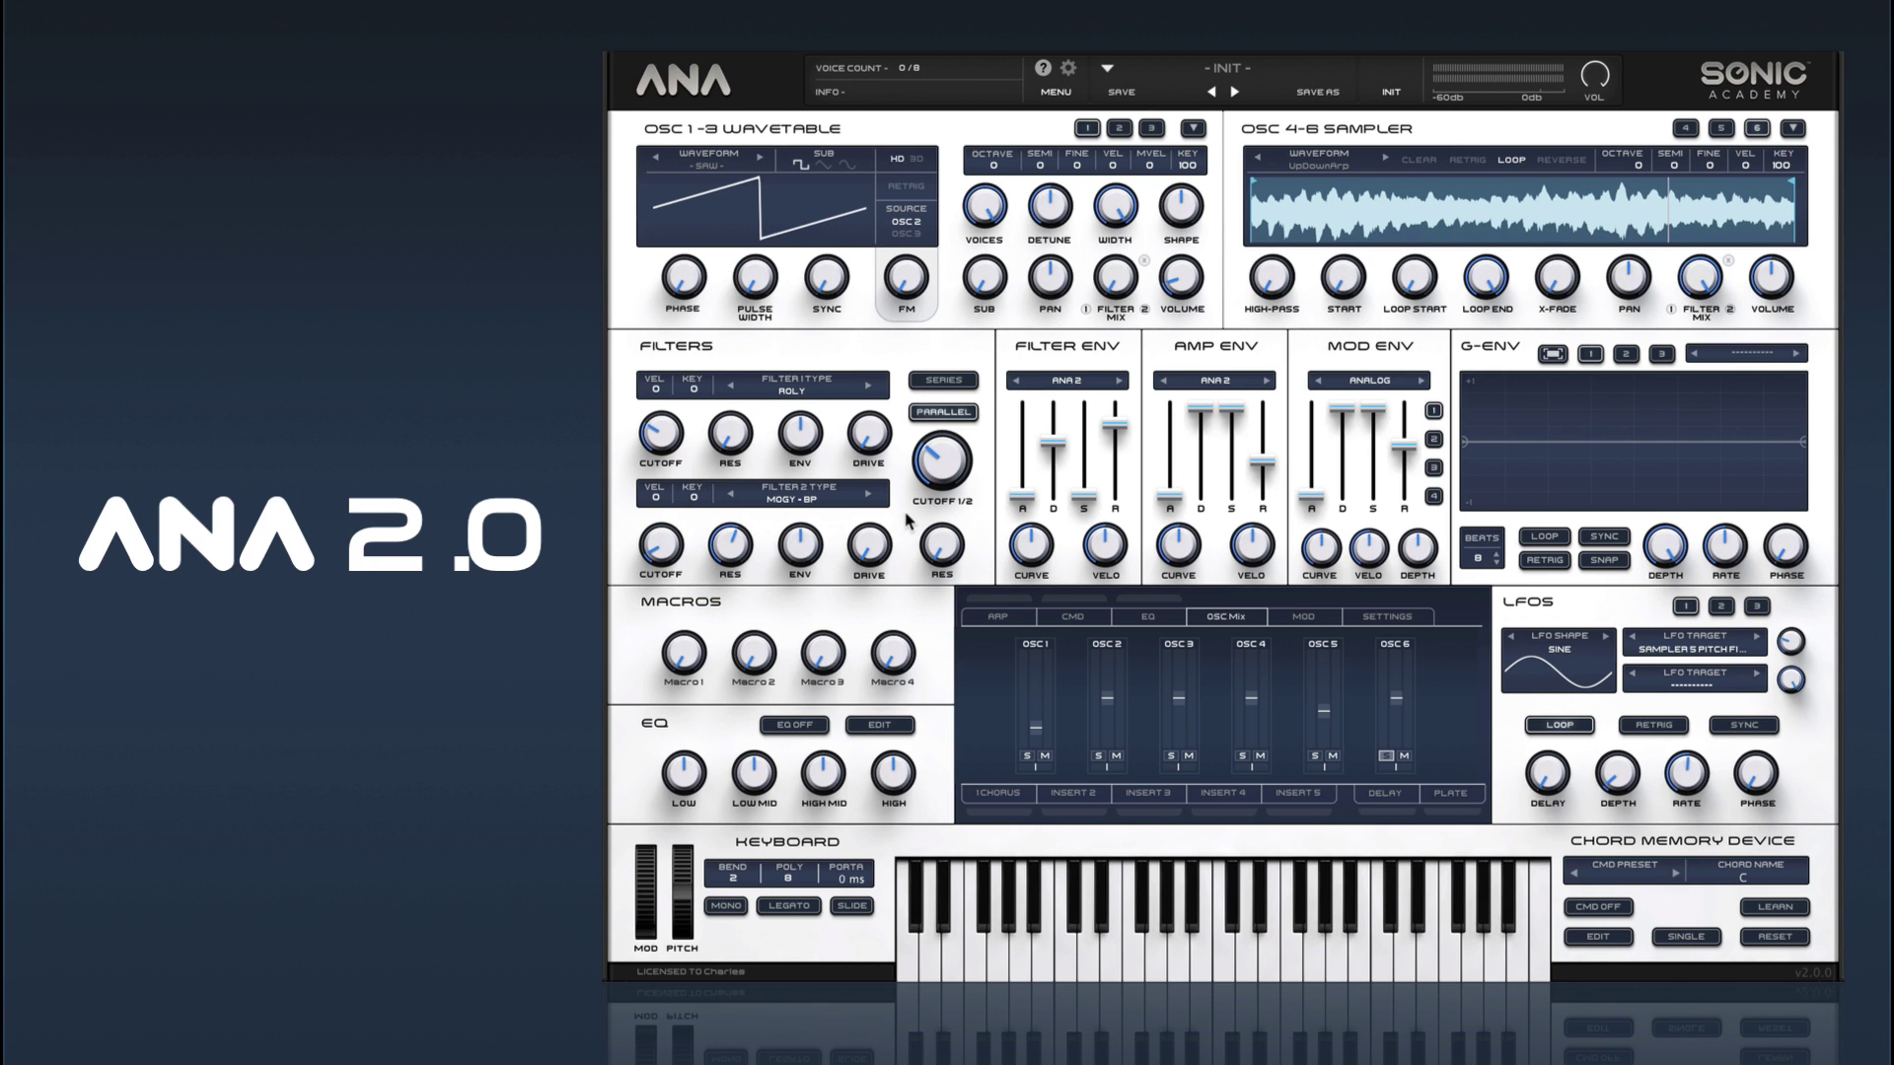
Step: Assign Mod Env 1 to filter 2's cutoff, lengthen its attack, and set release to 3.88 s
right_click(666, 549)
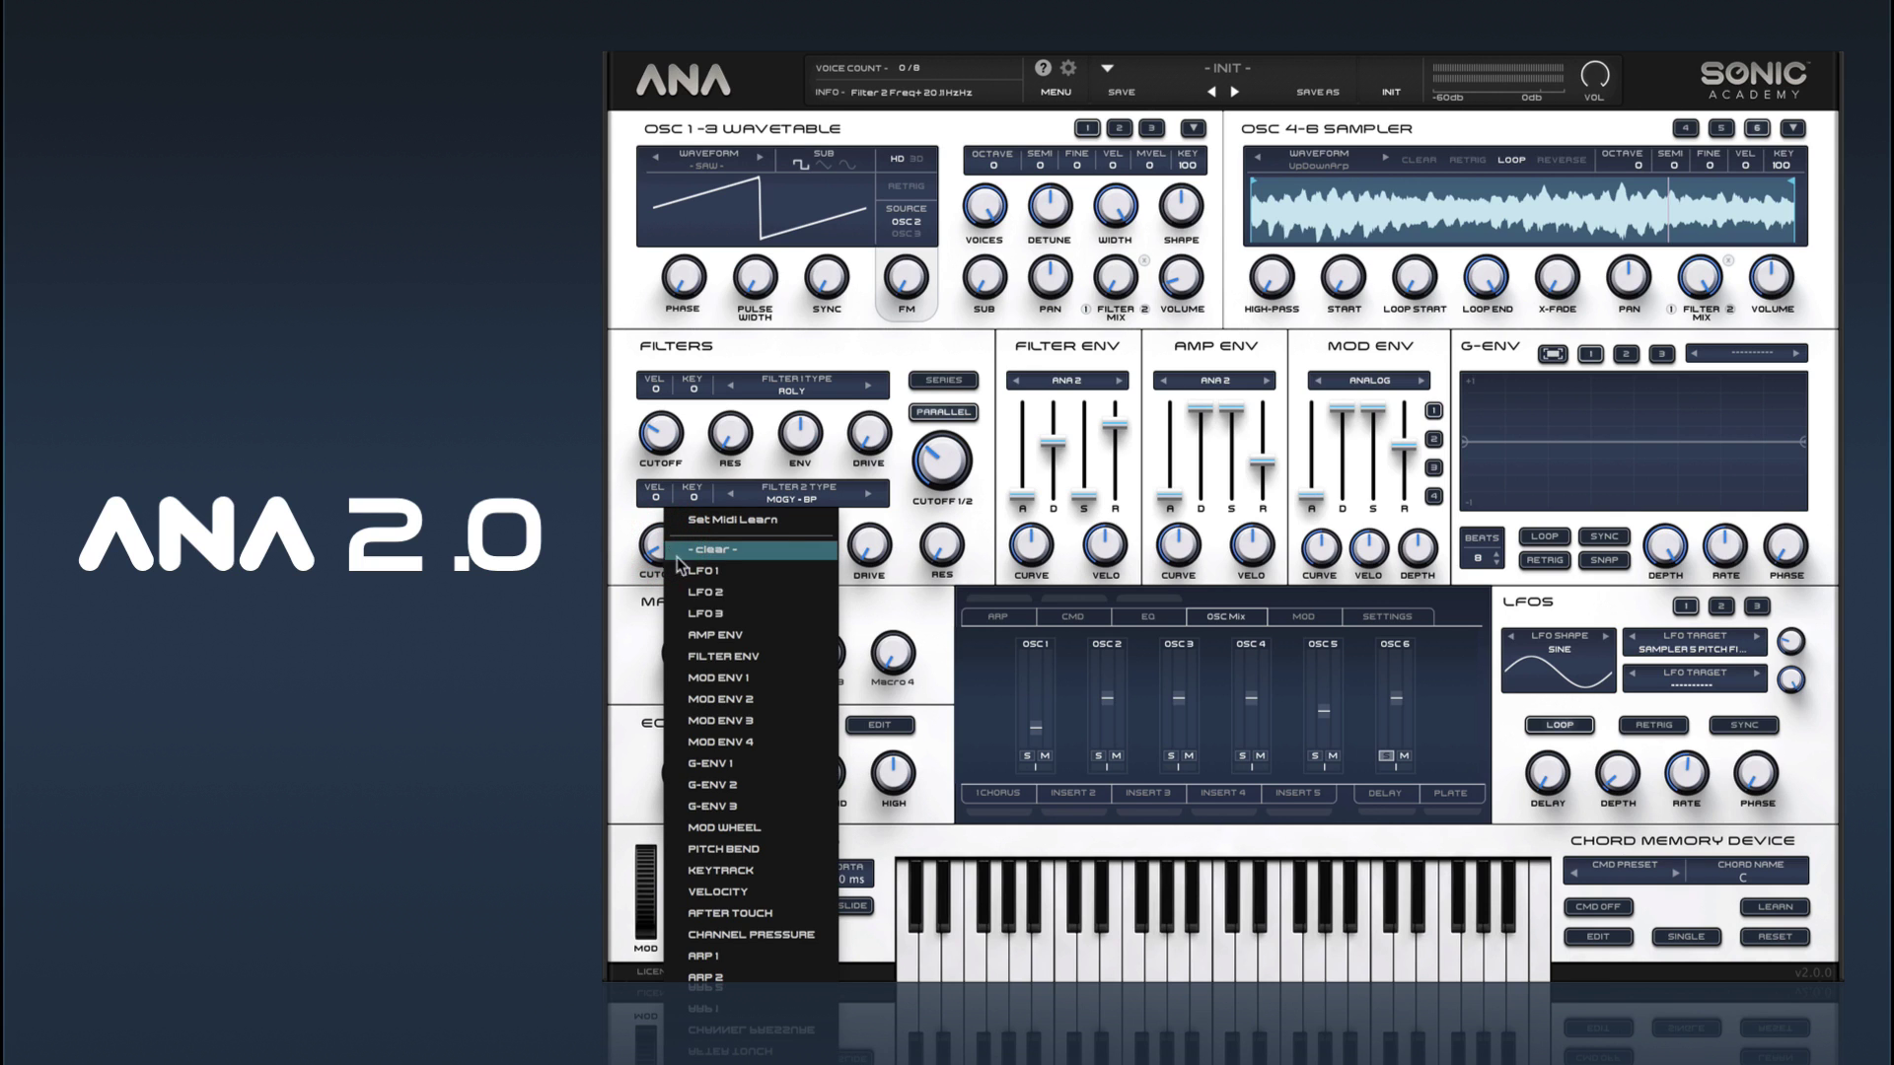
click(718, 678)
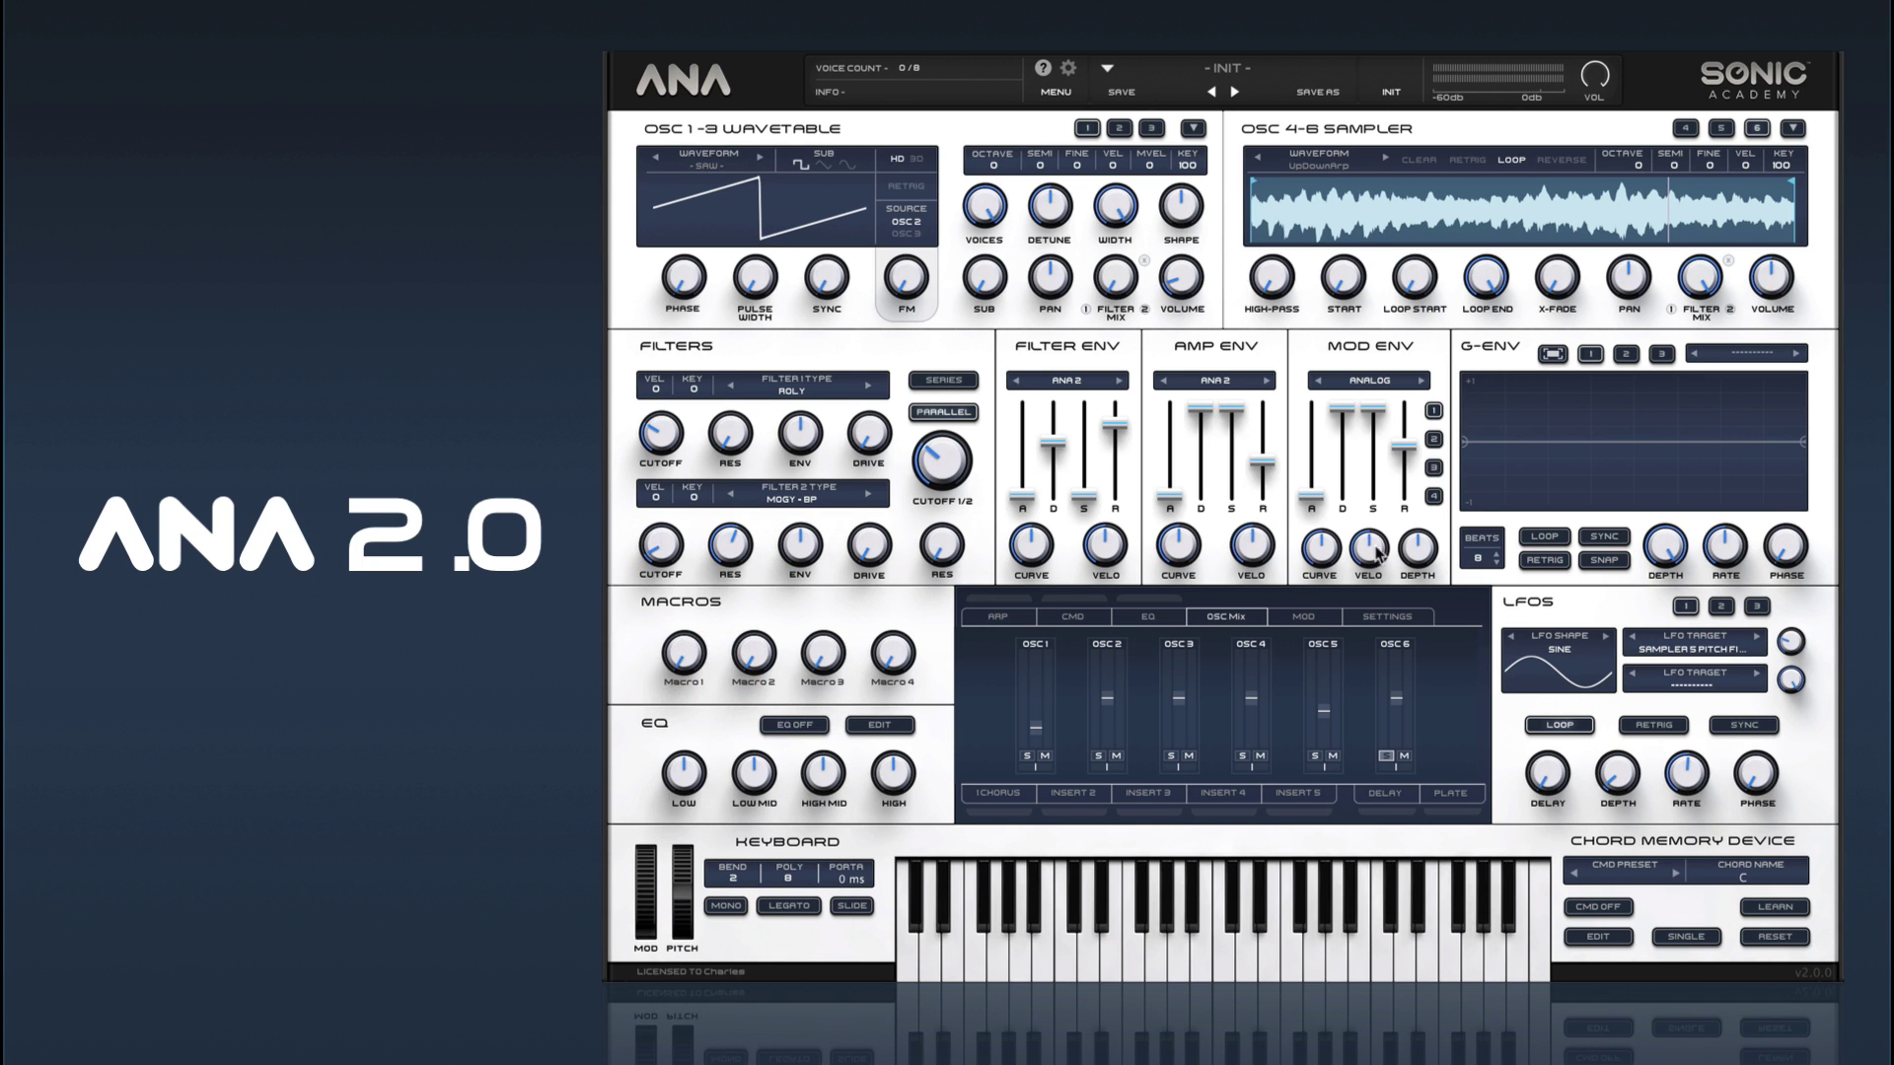
drag(1310, 498, 1311, 444)
click(1356, 318)
drag(1355, 318, 1361, 300)
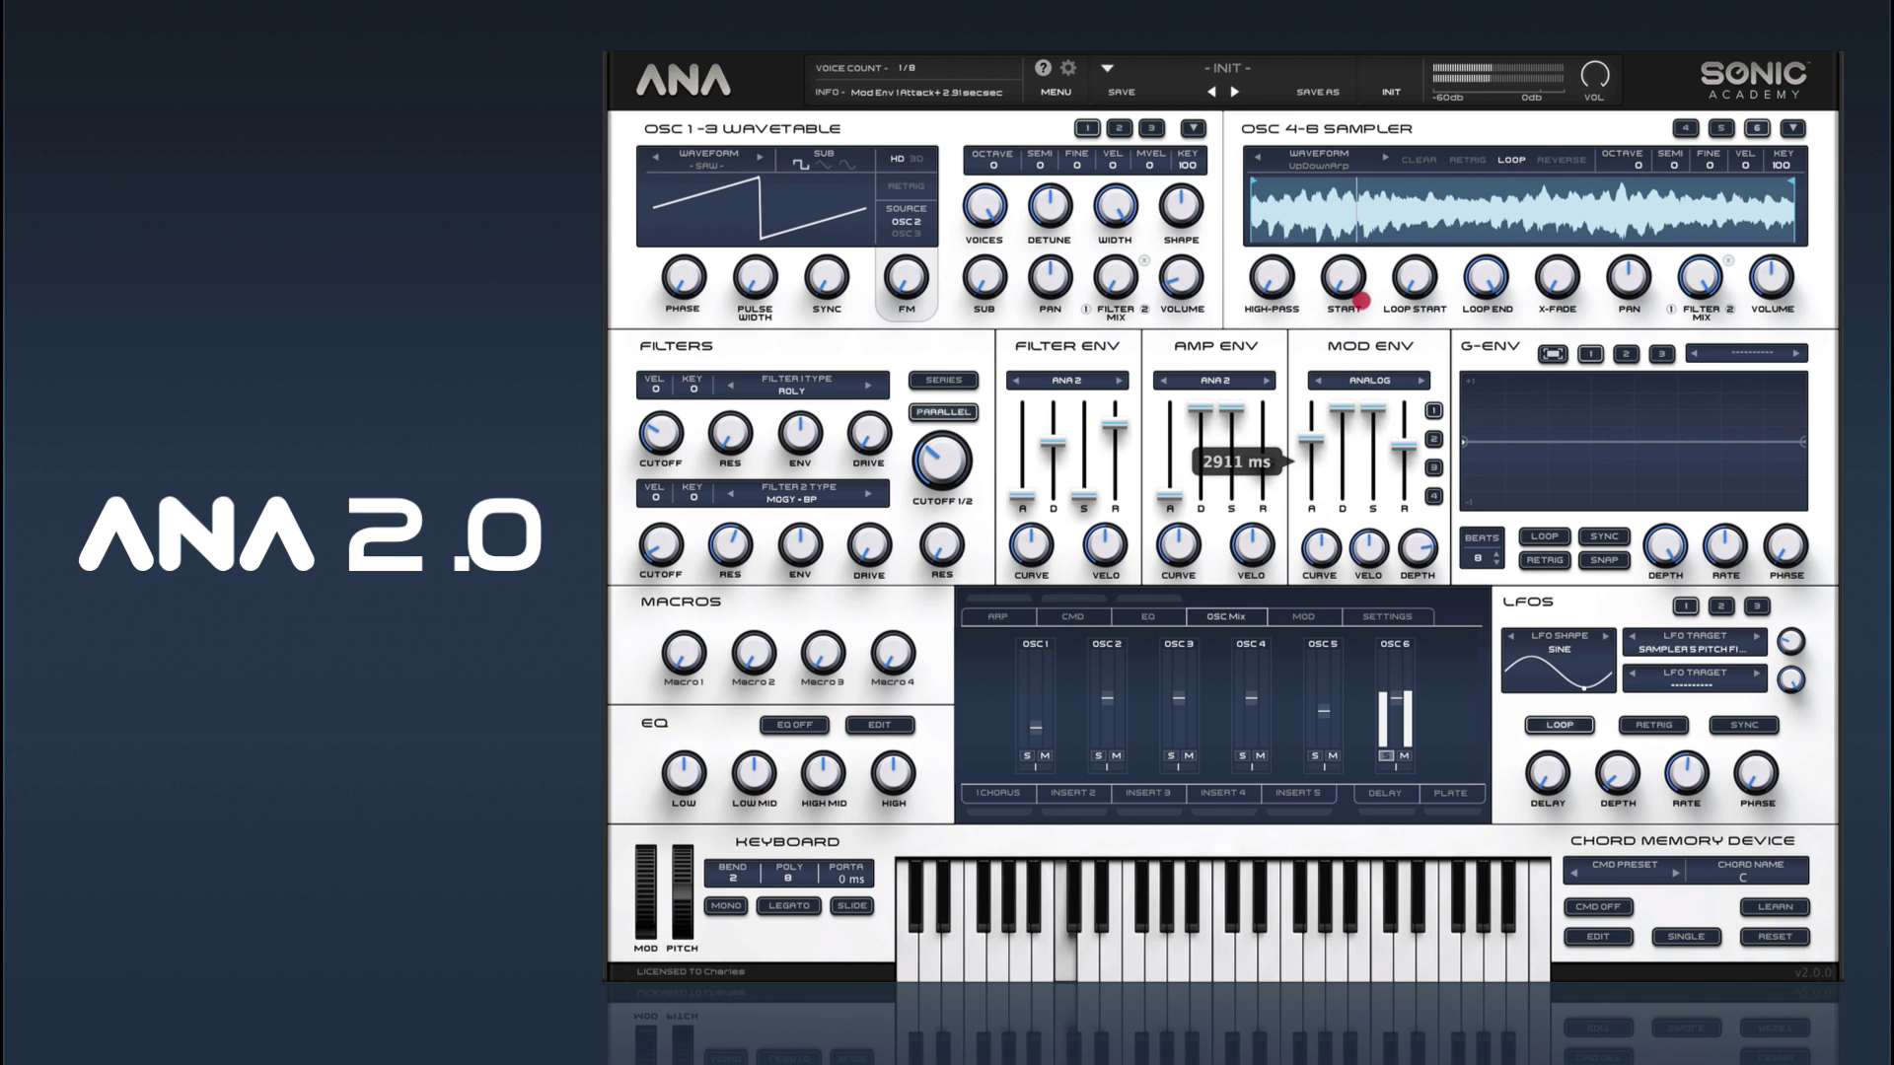
drag(1405, 446, 1405, 450)
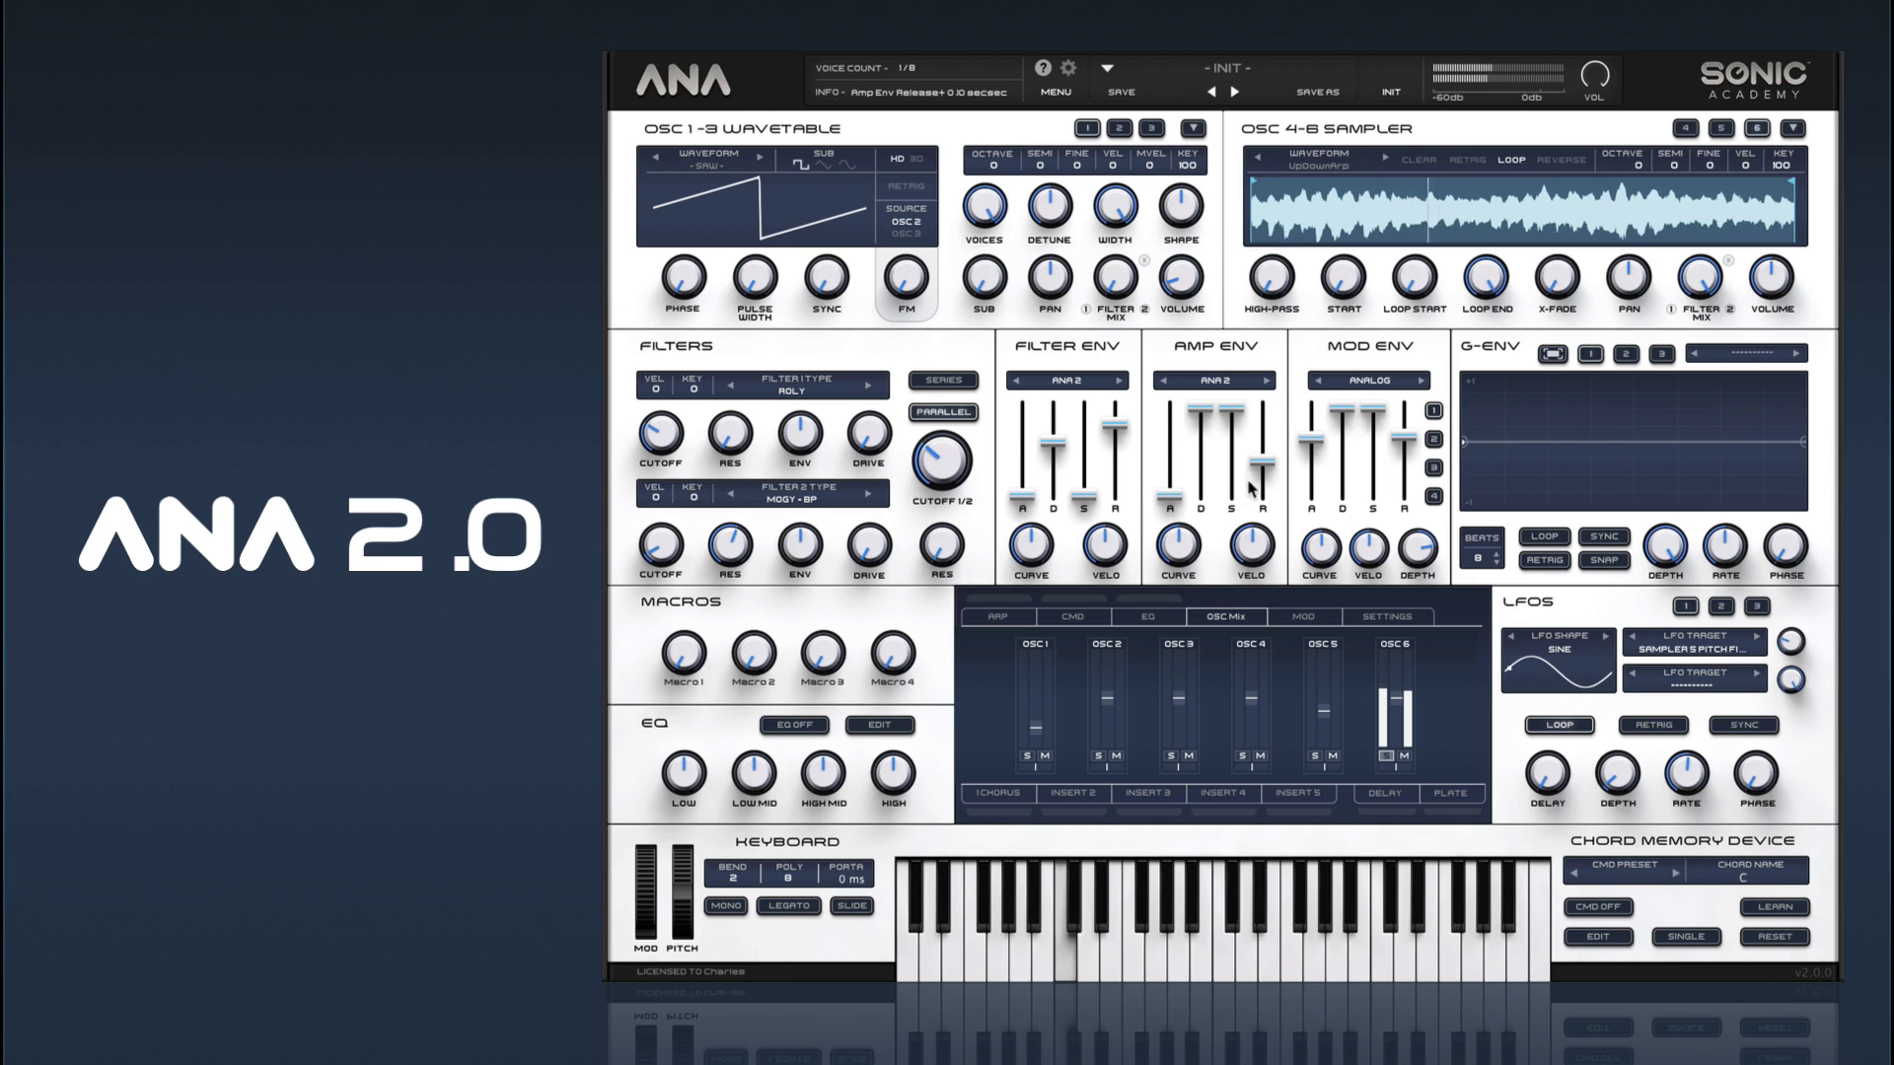
Step: Set the amp envelope release to 4.58 s and the mod envelope attack to 7.43 s
drag(1263, 460, 1259, 380)
click(1264, 444)
drag(1311, 449, 1313, 431)
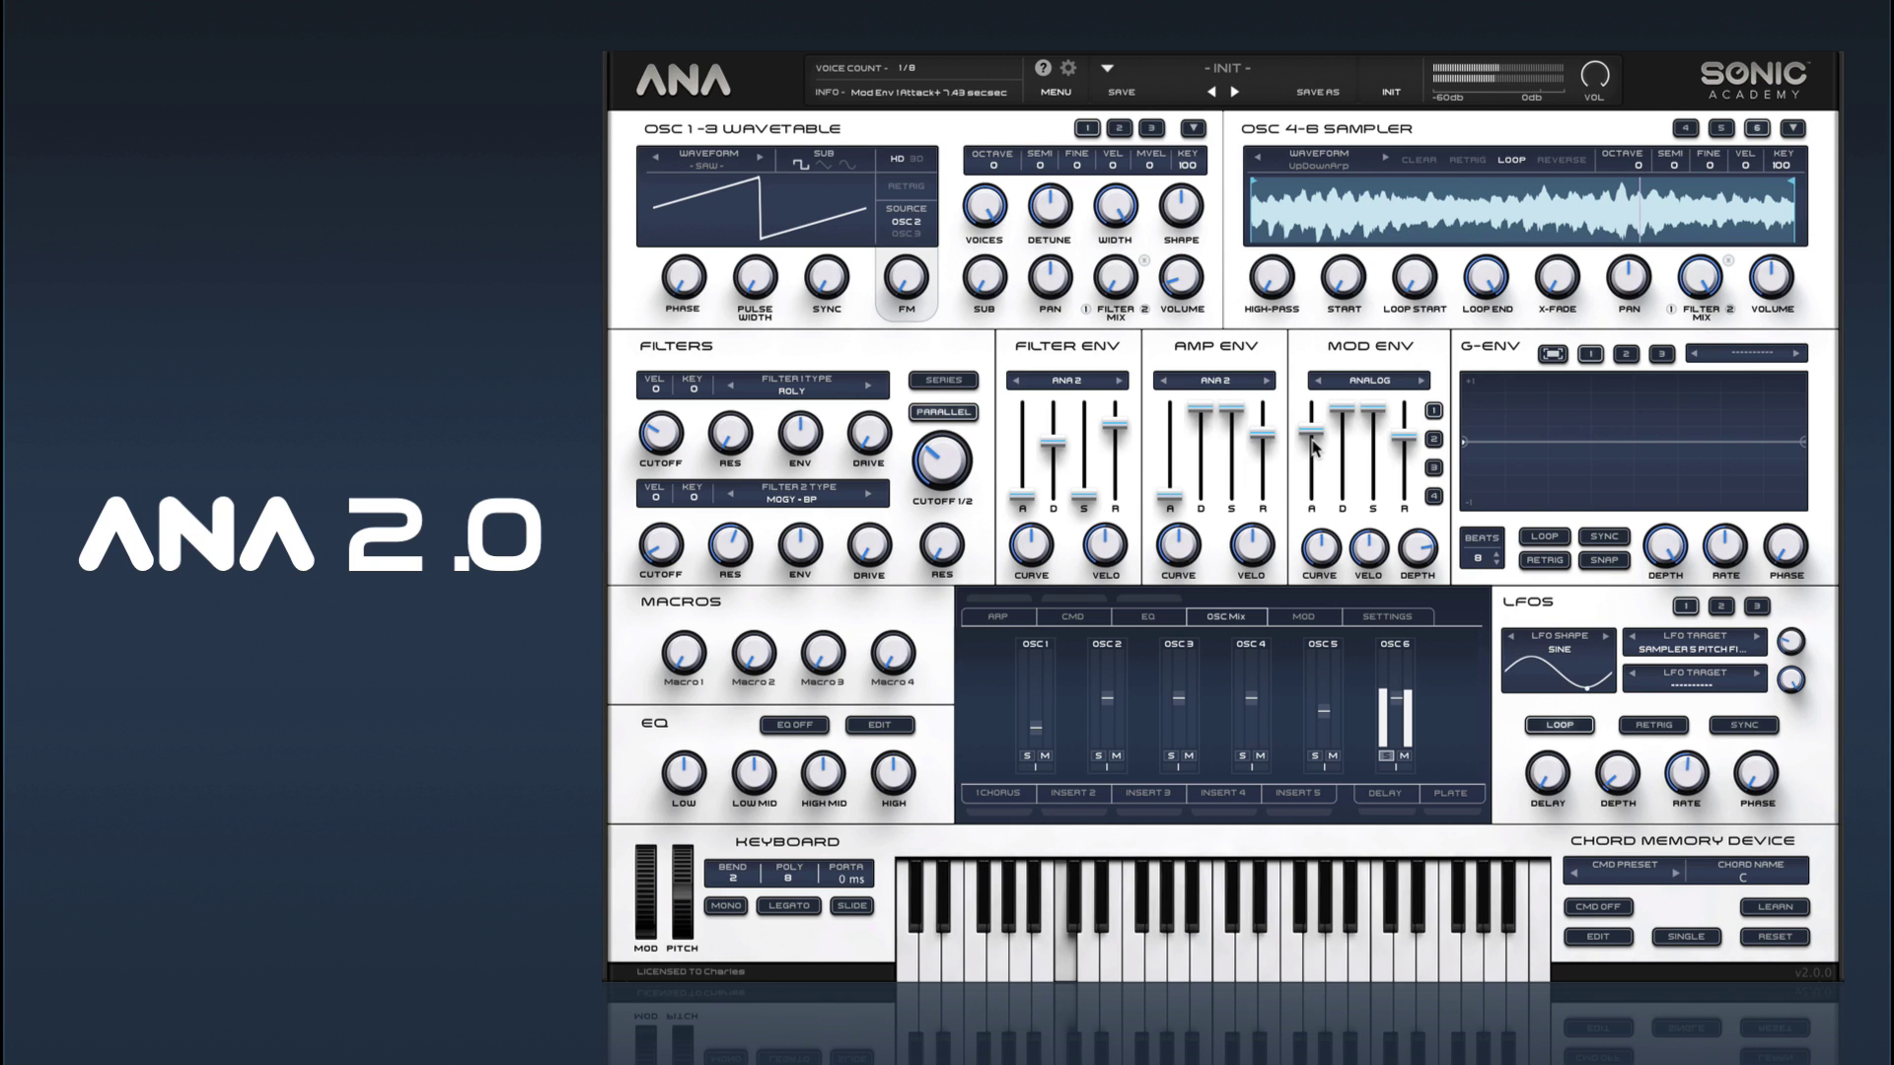
Step: Unsolo oscillator 6, give the amp envelope a 0.92 s attack, and show the delay settings
click(1386, 756)
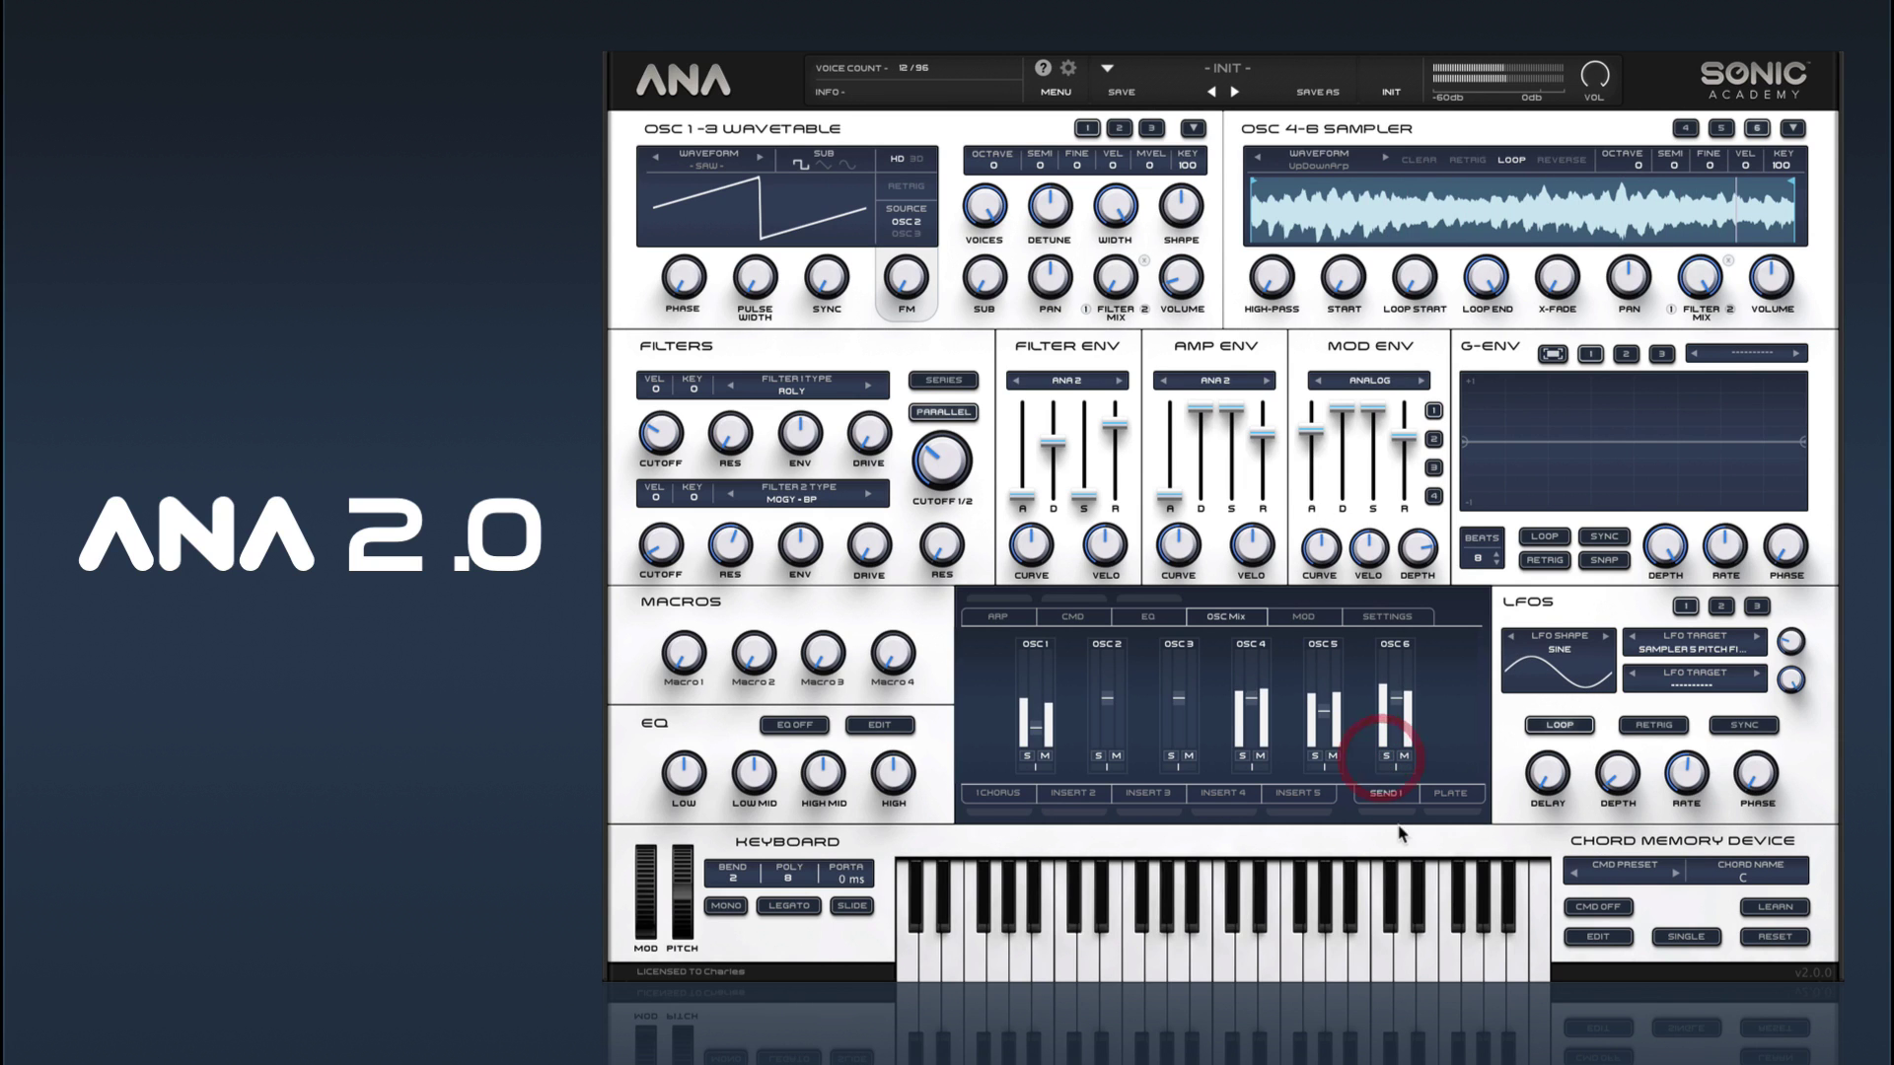
drag(1170, 496, 1169, 302)
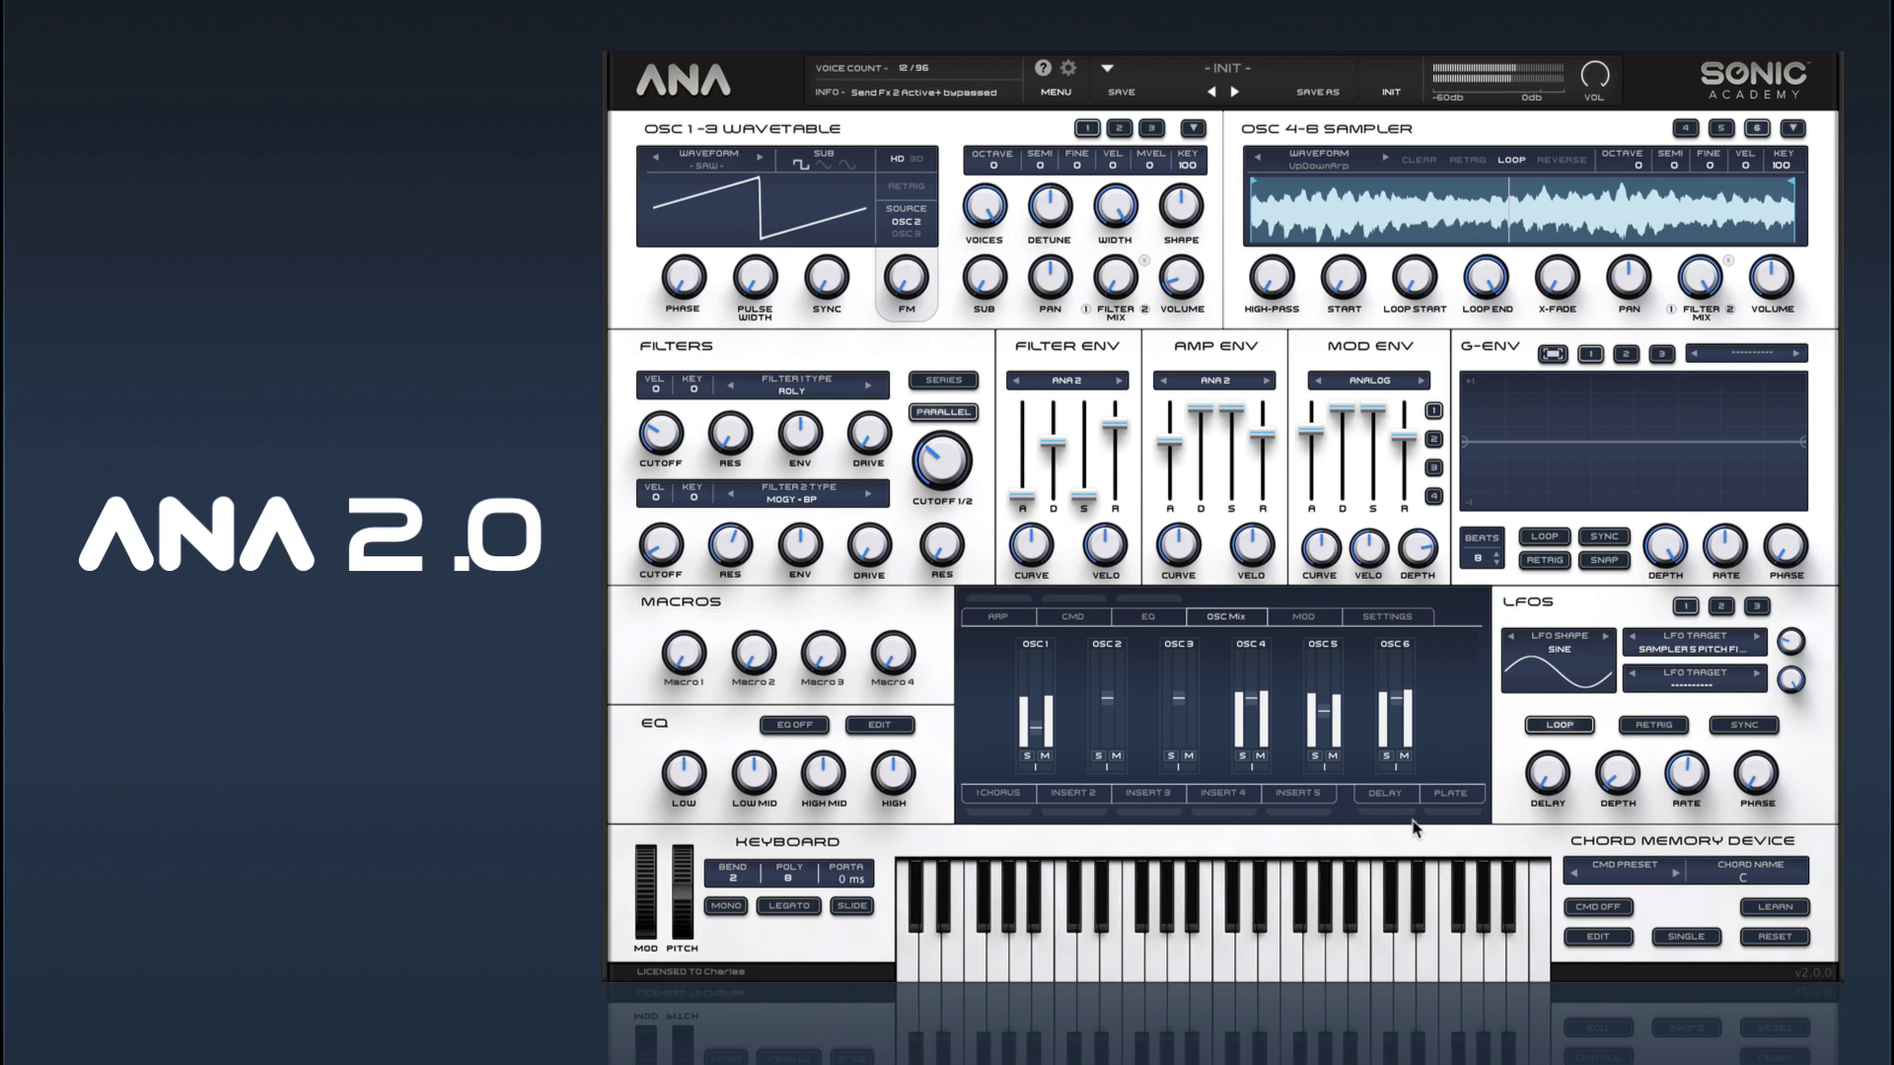
click(1384, 799)
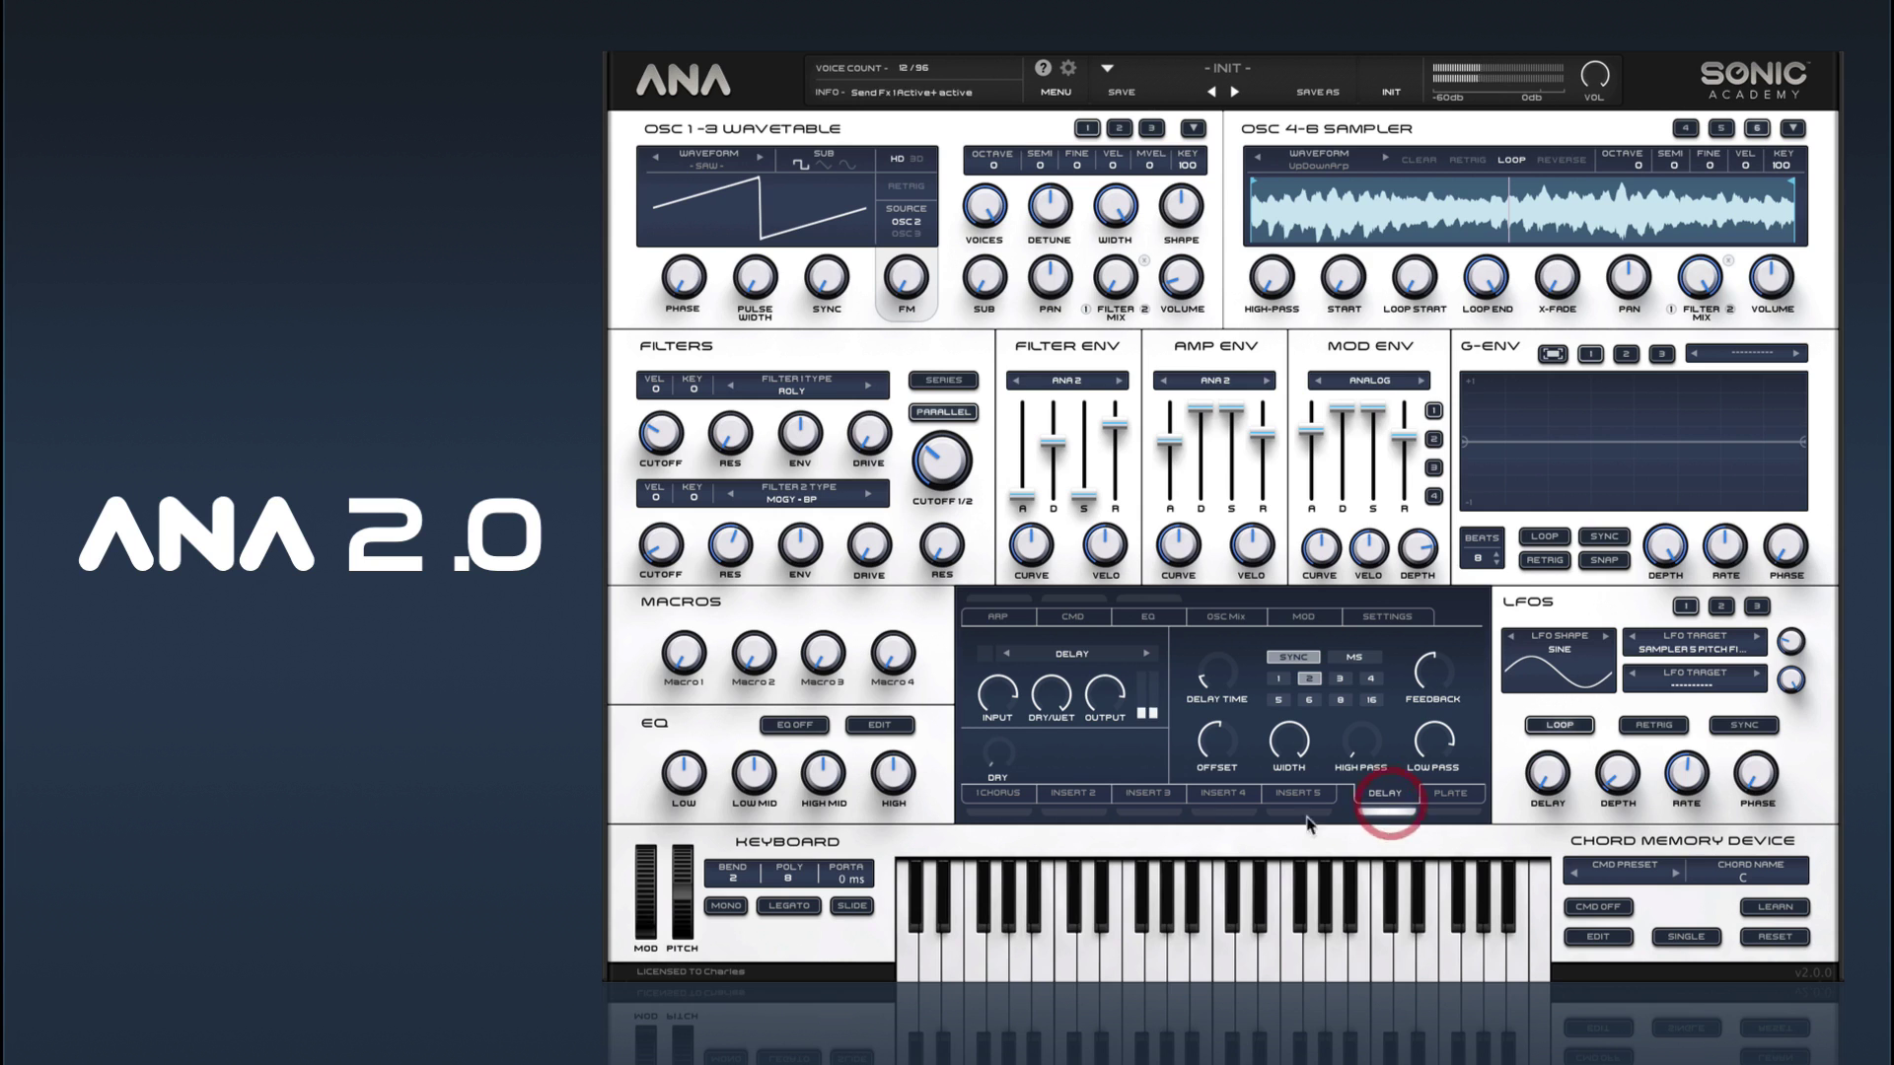
Step: Bring up the delay settings again, then view the empty Insert 5 effect slot
click(1391, 795)
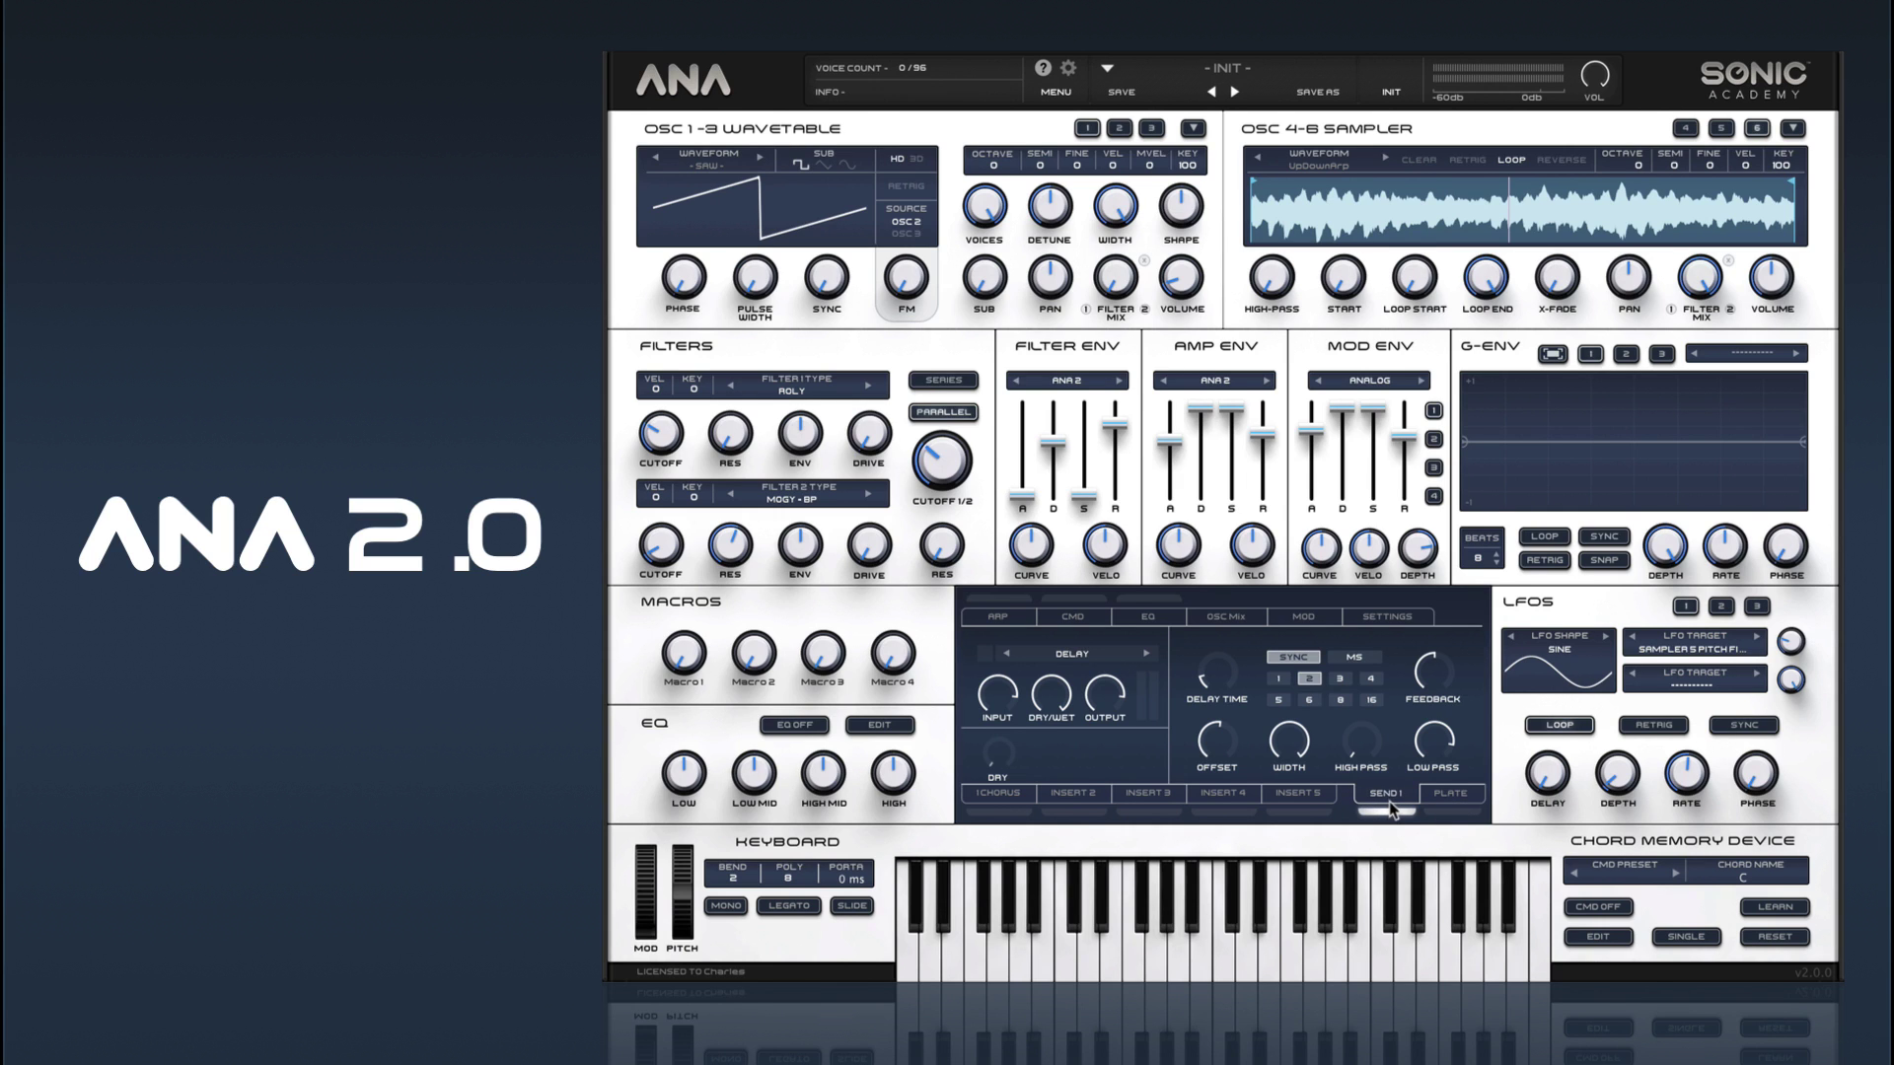
click(1307, 797)
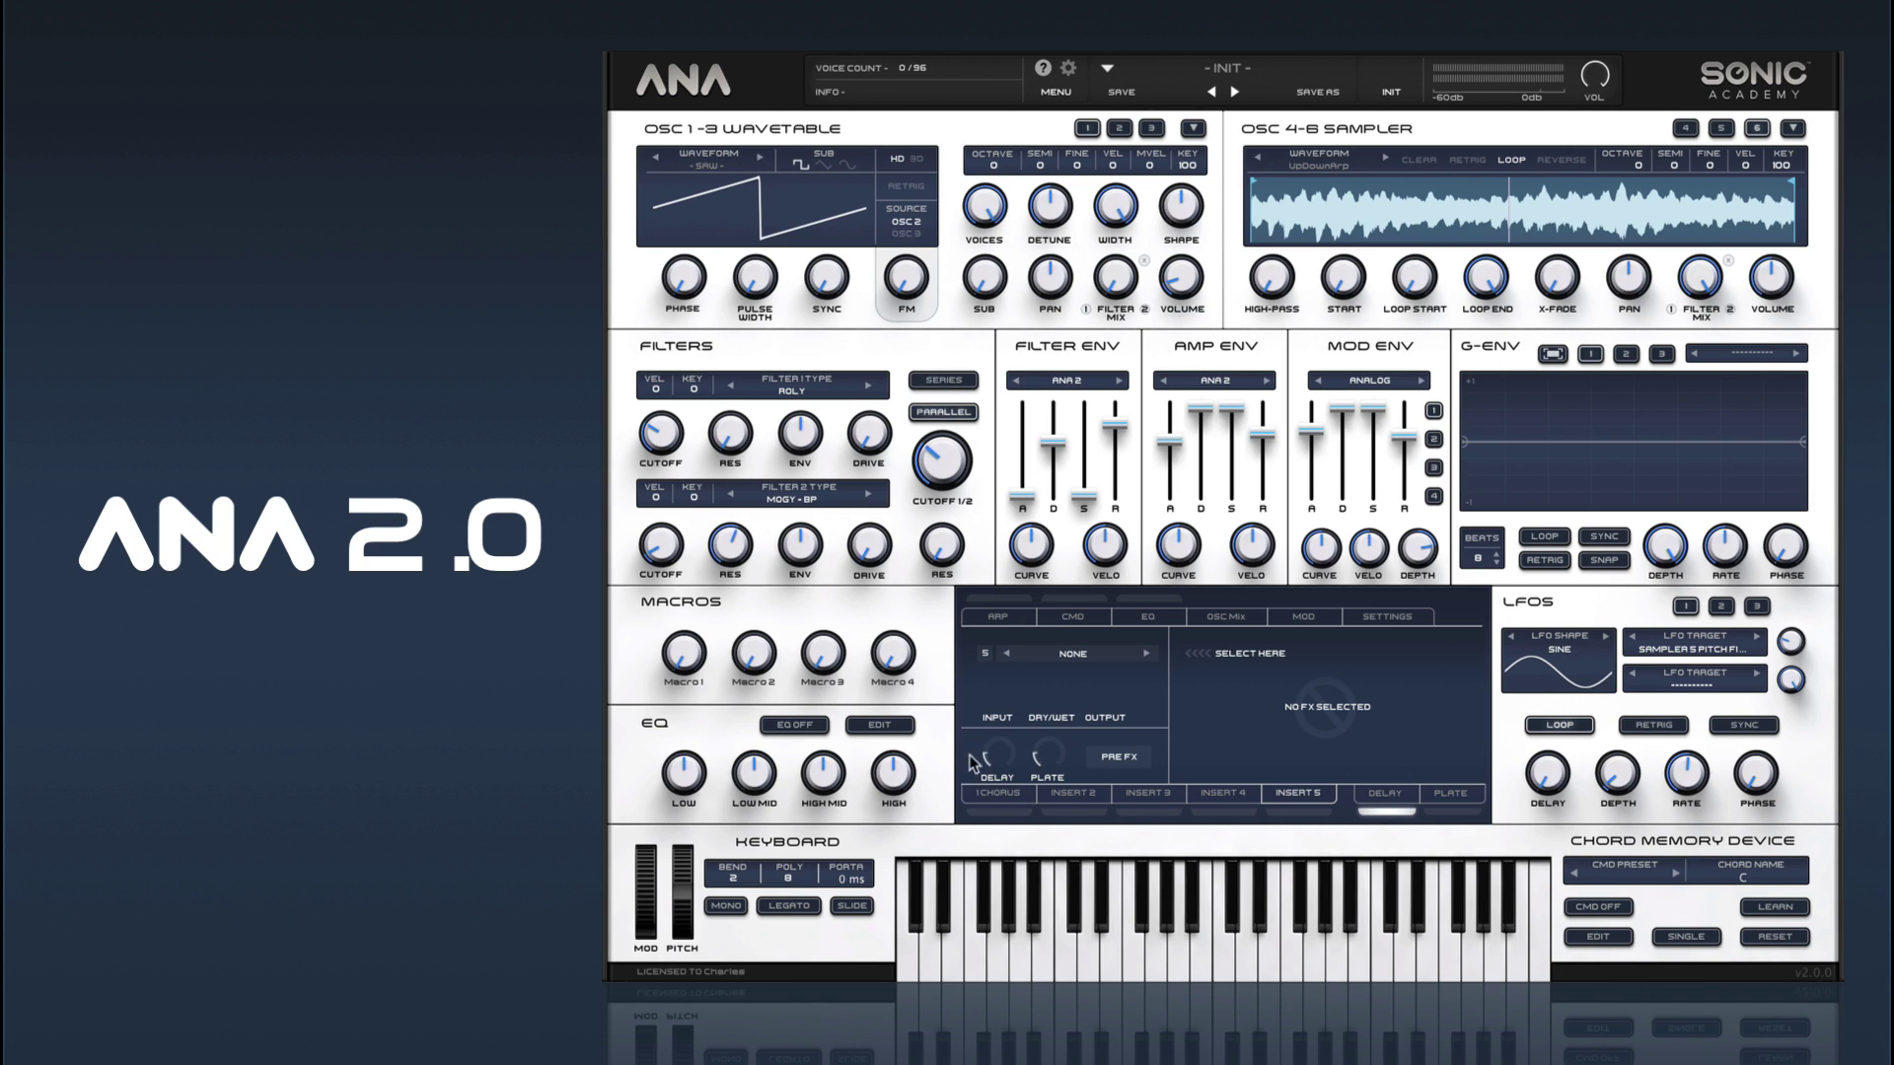
Step: Bypass the insert 1 chorus, raise the delay send to -5.73 dB and the plate send, and enable the plate
click(1004, 795)
drag(996, 757, 1014, 663)
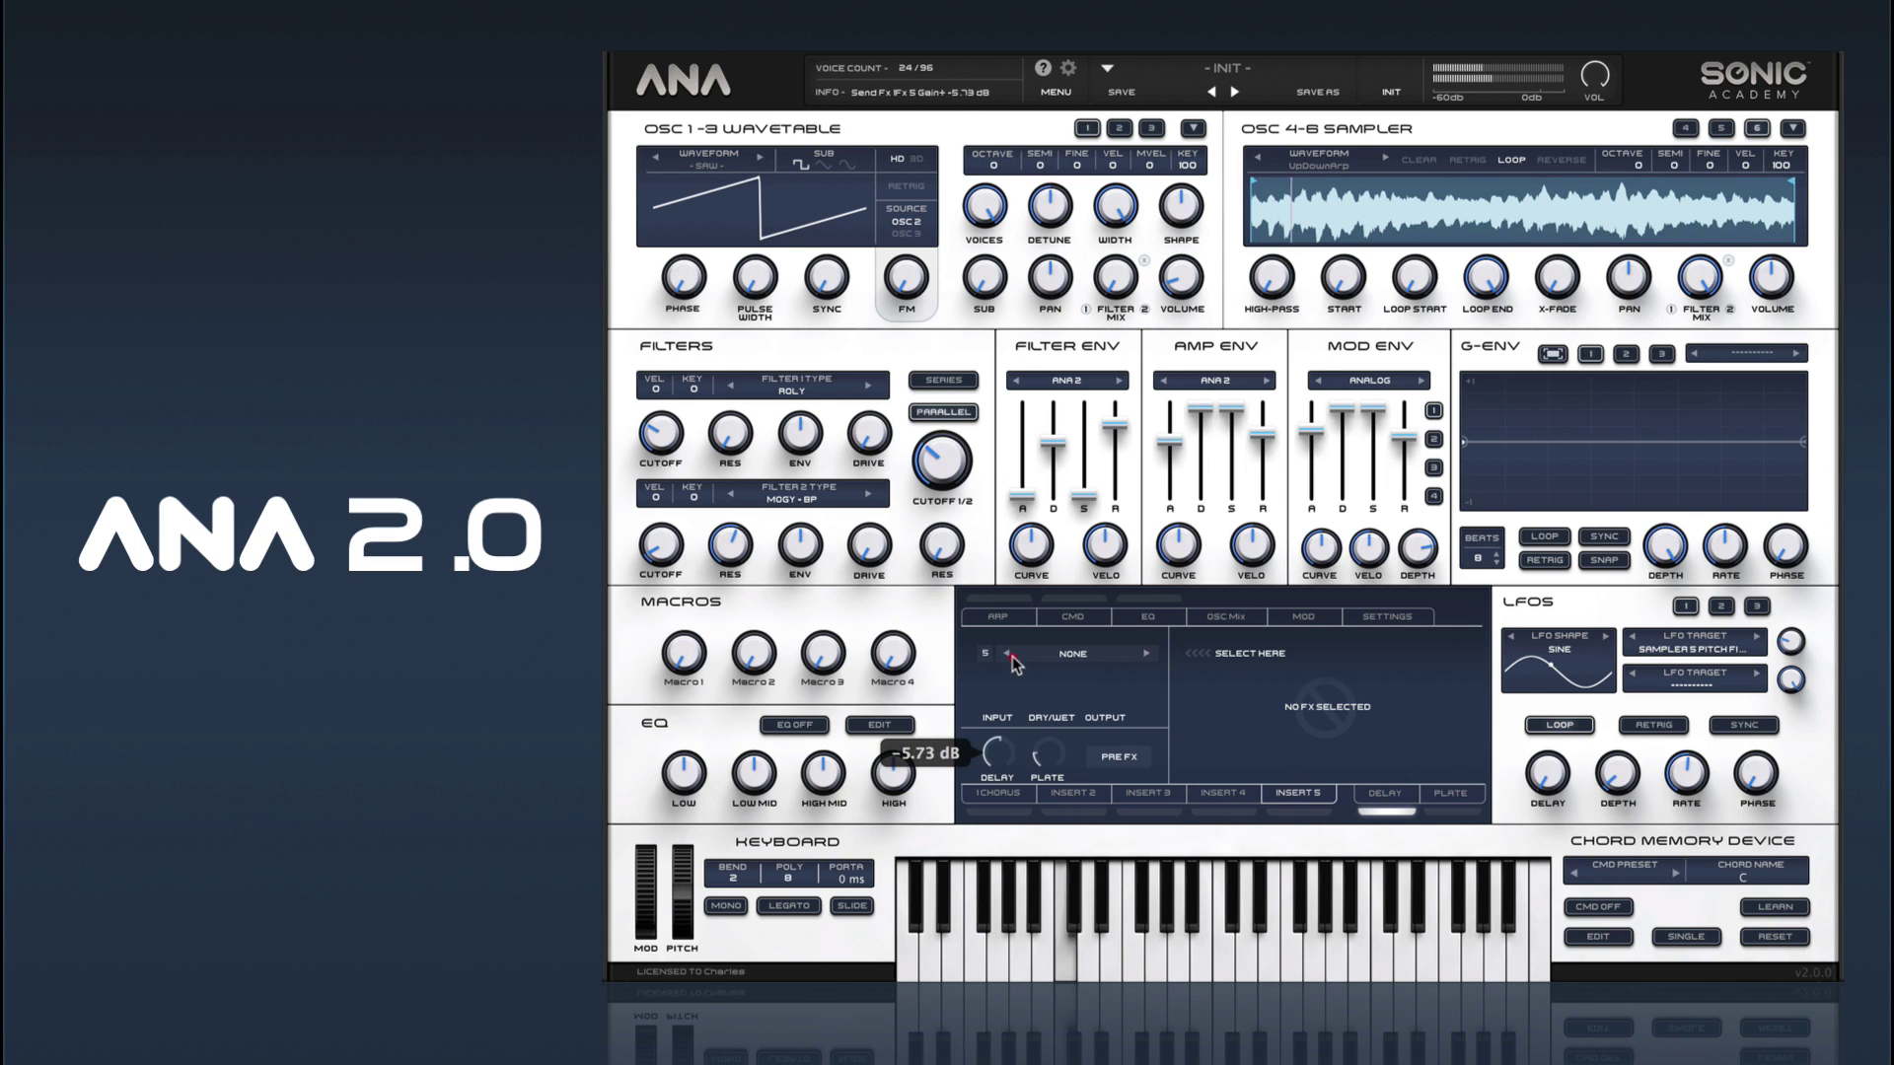
drag(1047, 757, 1063, 639)
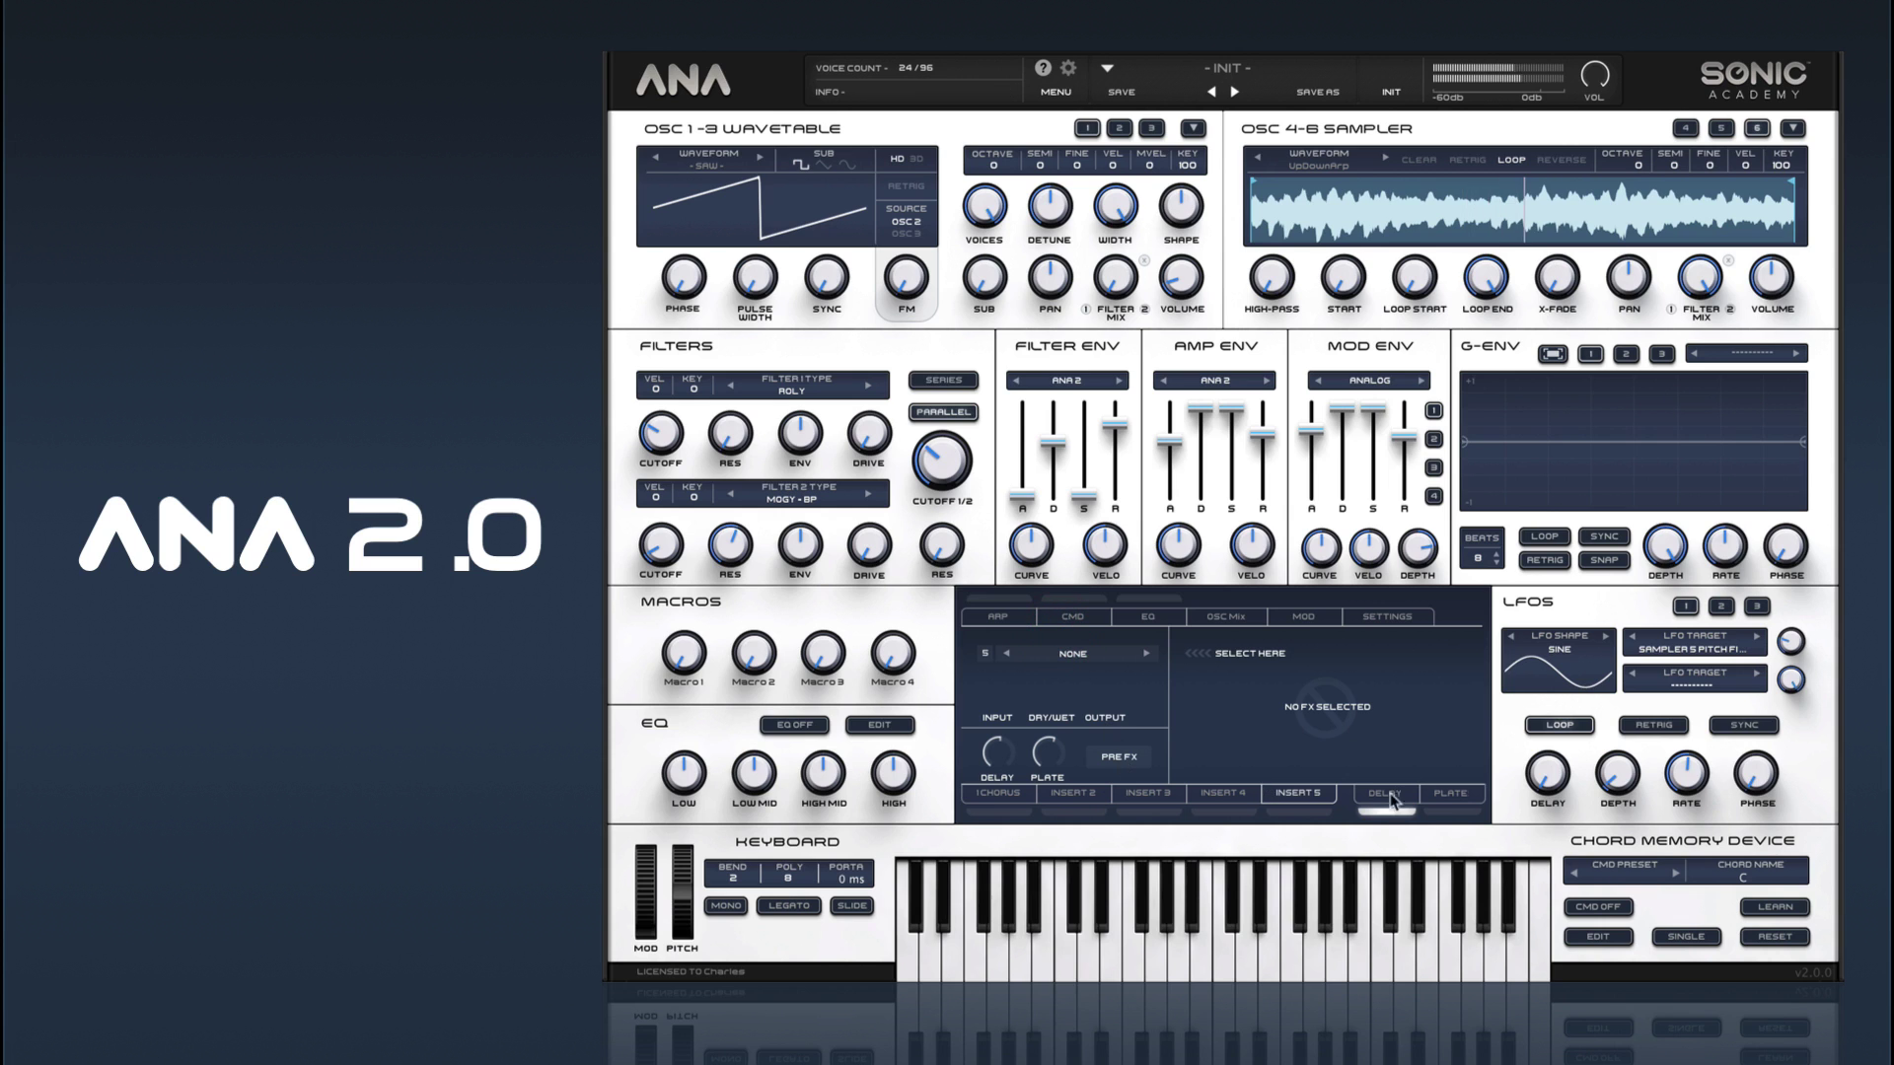
click(1447, 803)
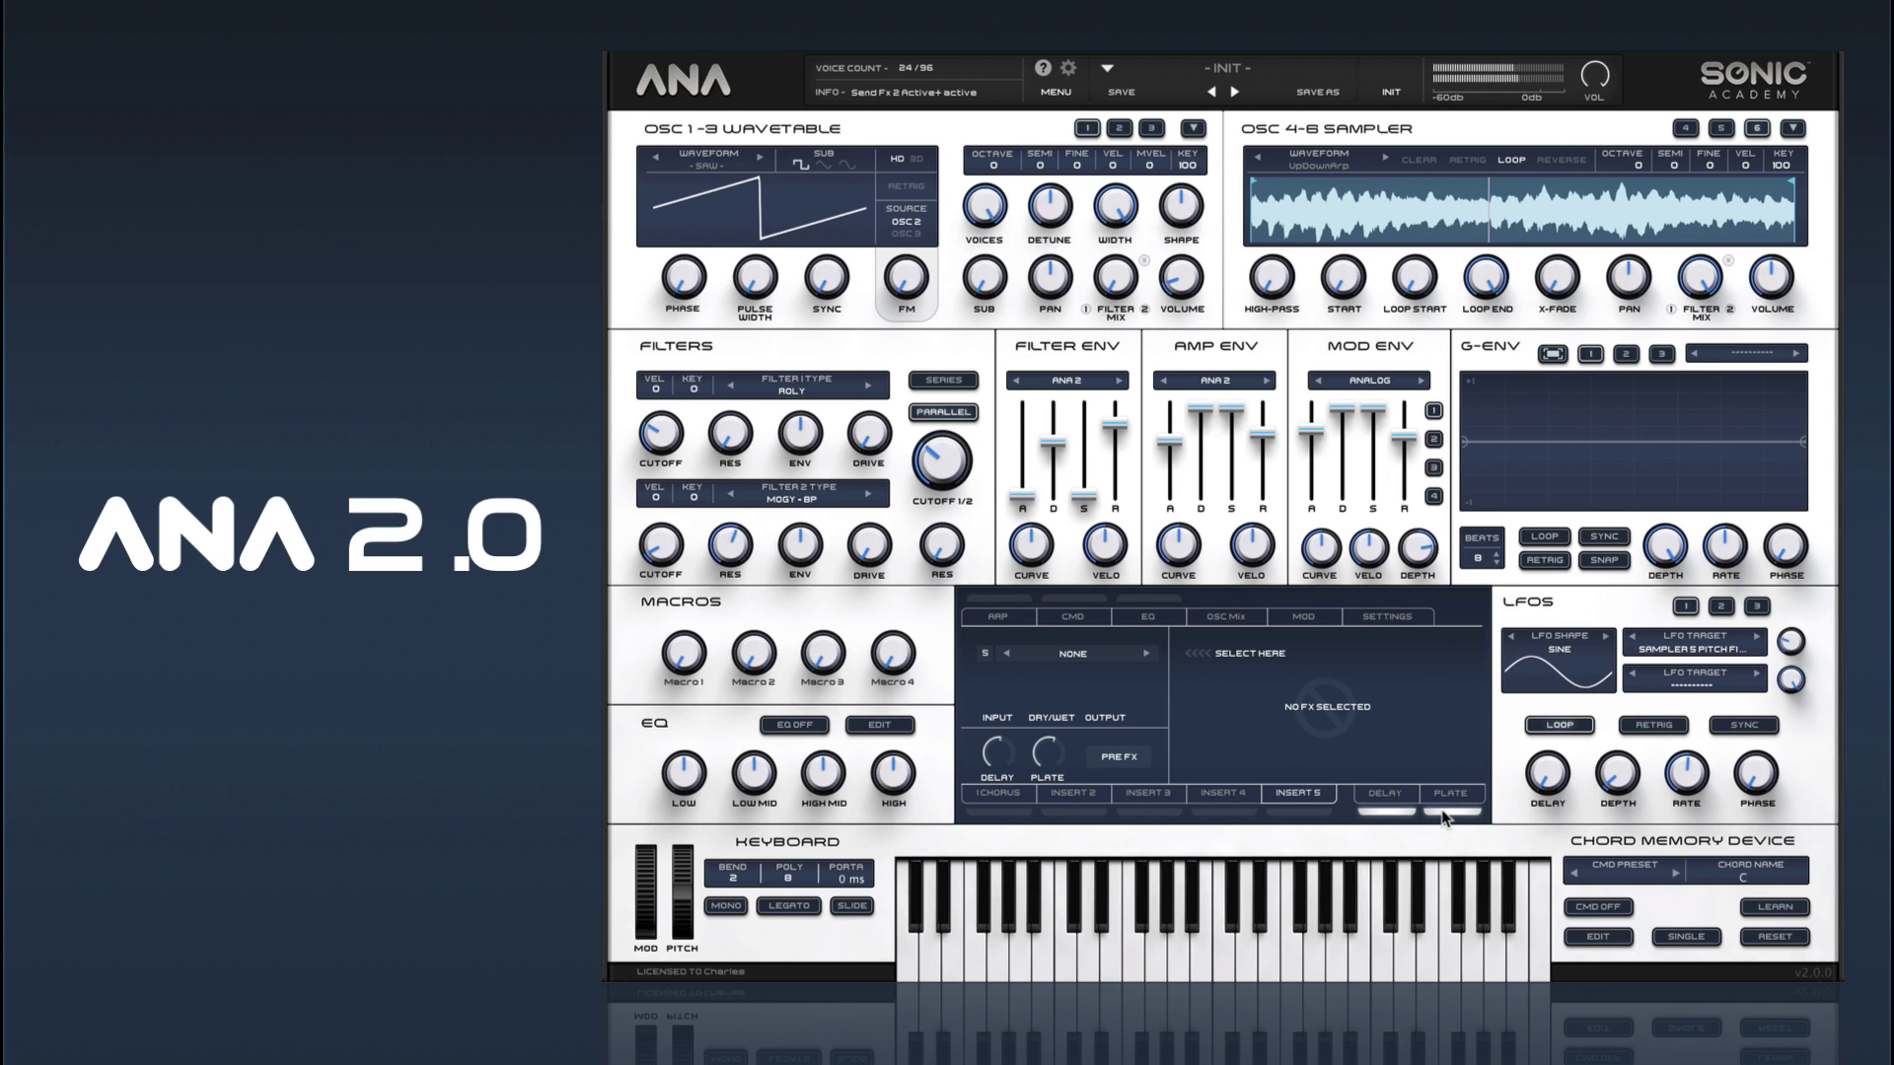